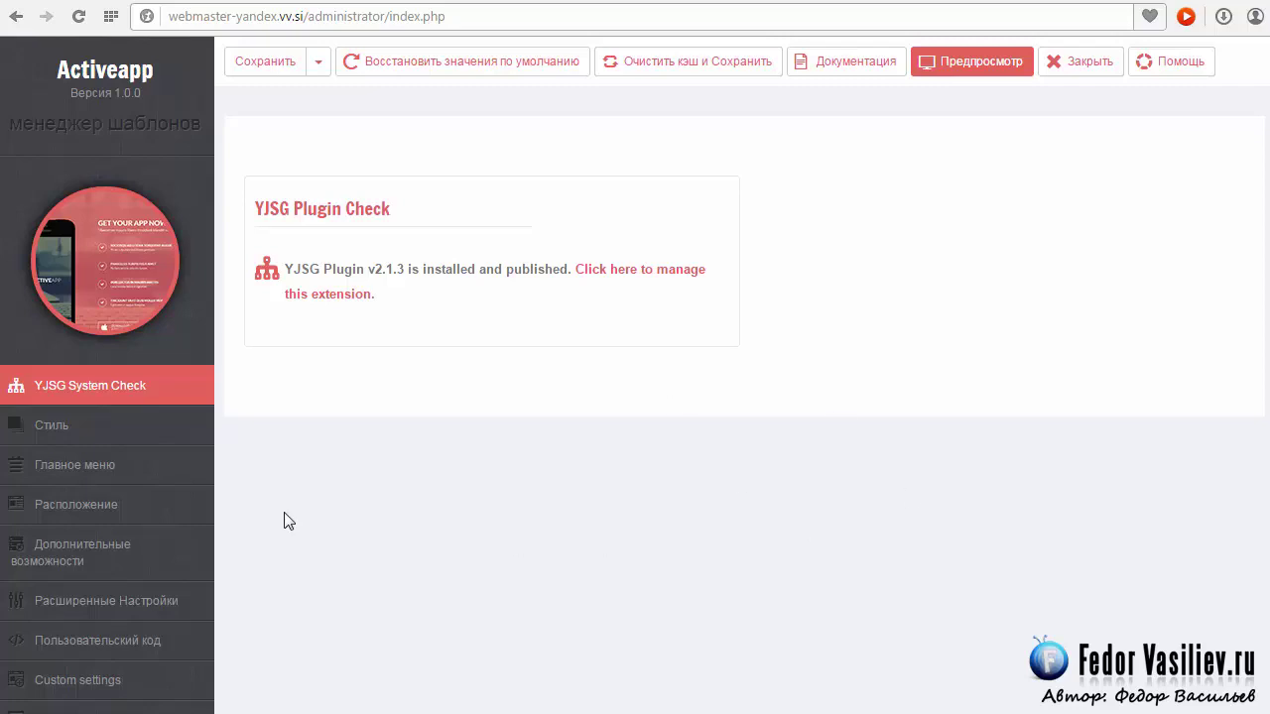
# Open the Стиль settings and activate the custom.css file after consulting its documentation page.
pyautogui.click(87, 432)
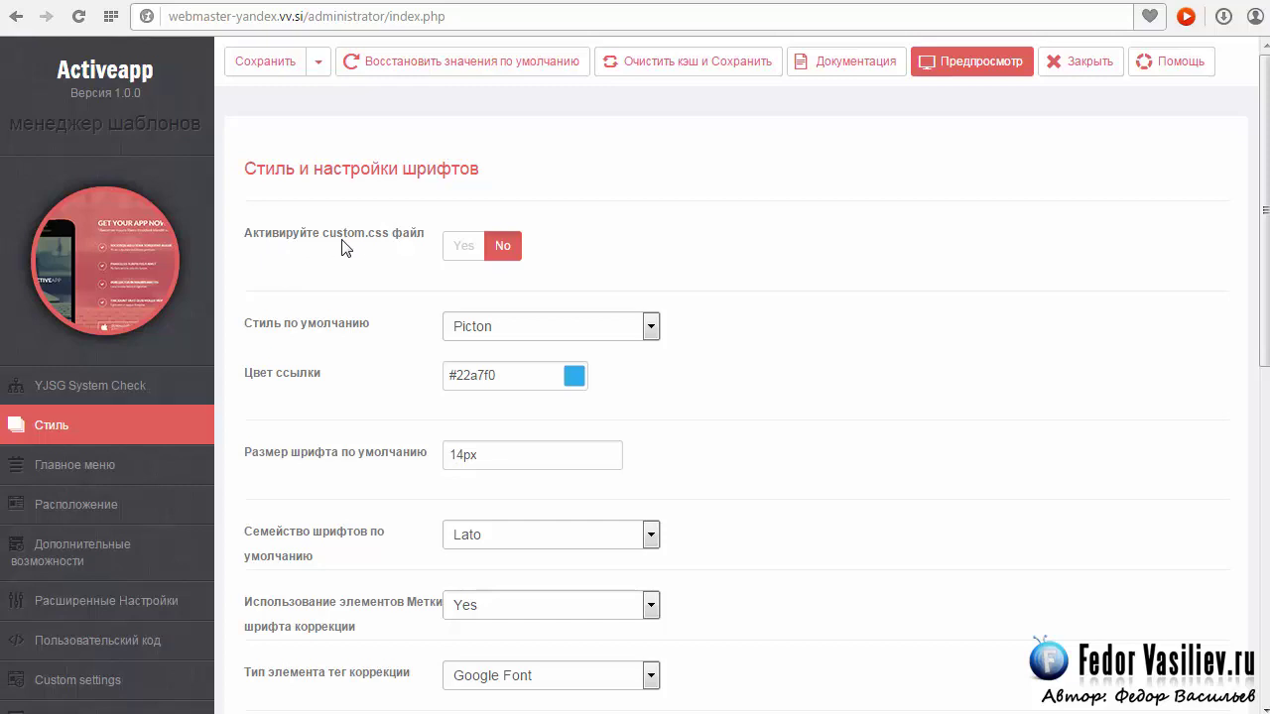
pyautogui.click(465, 248)
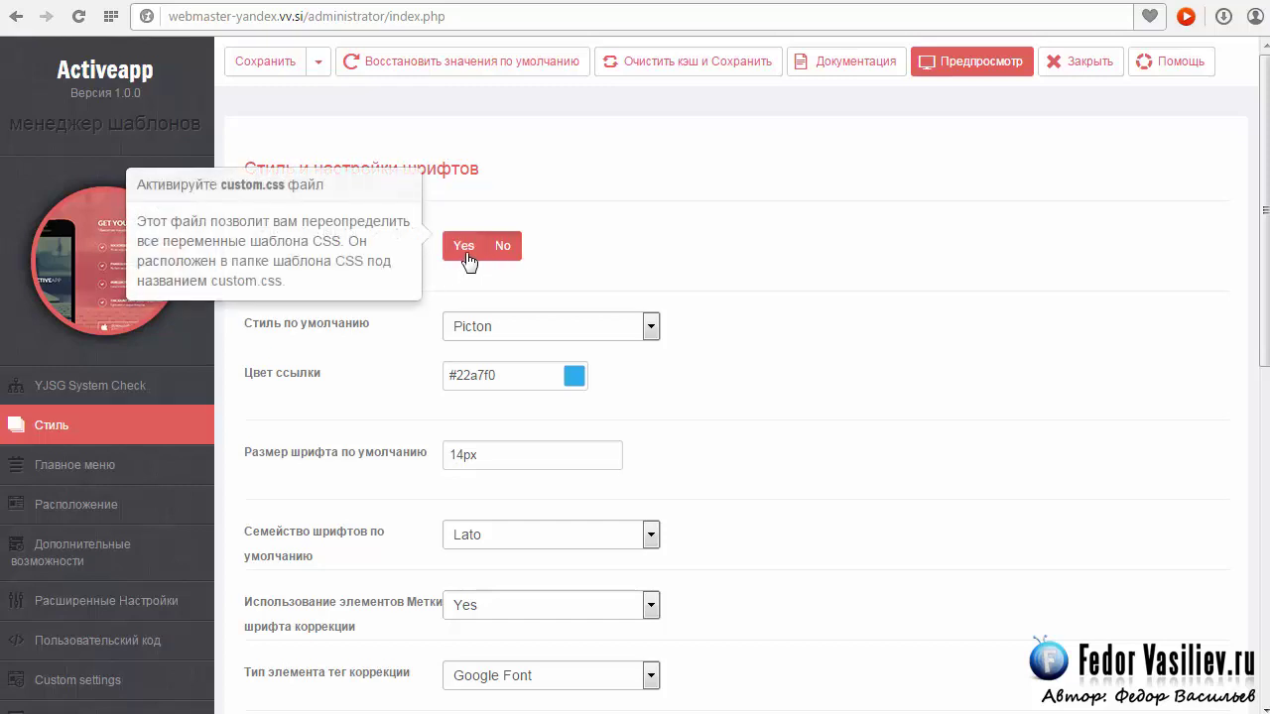
pyautogui.click(499, 254)
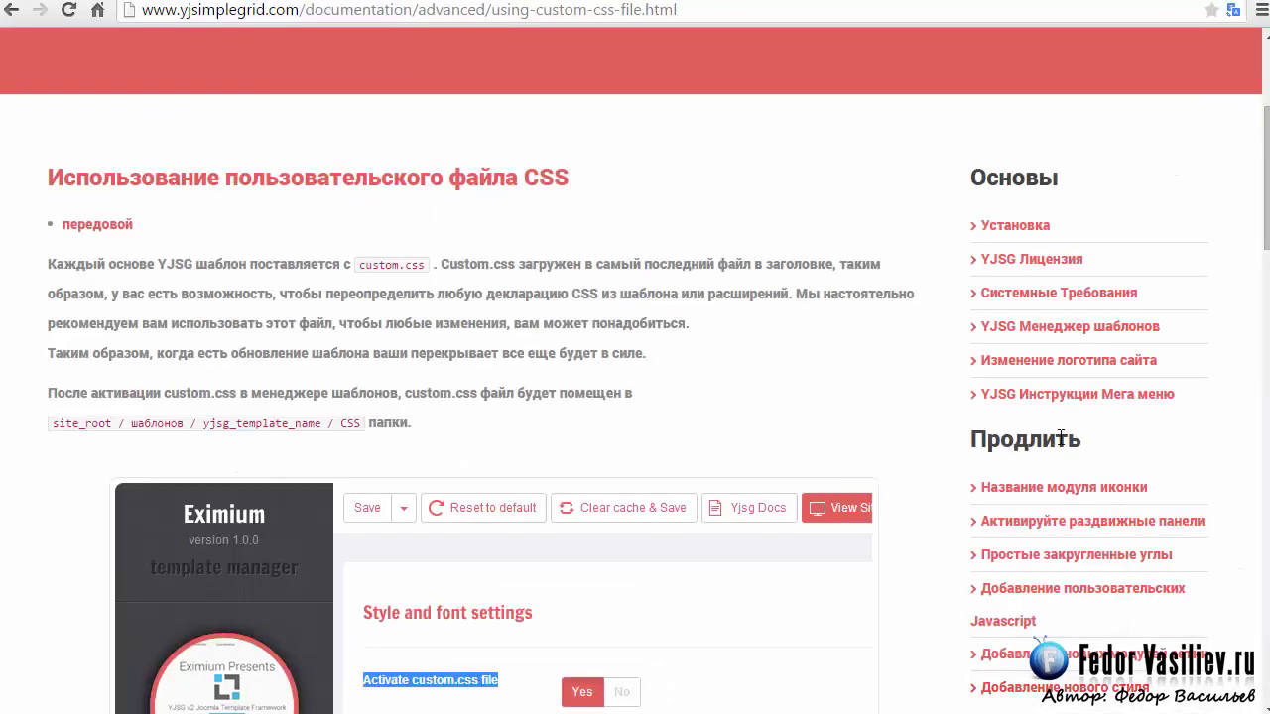
pyautogui.moveTo(1265, 136)
pyautogui.mouseDown()
pyautogui.moveTo(1266, 190)
pyautogui.moveTo(1266, 130)
pyautogui.moveTo(1266, 151)
pyautogui.mouseUp()
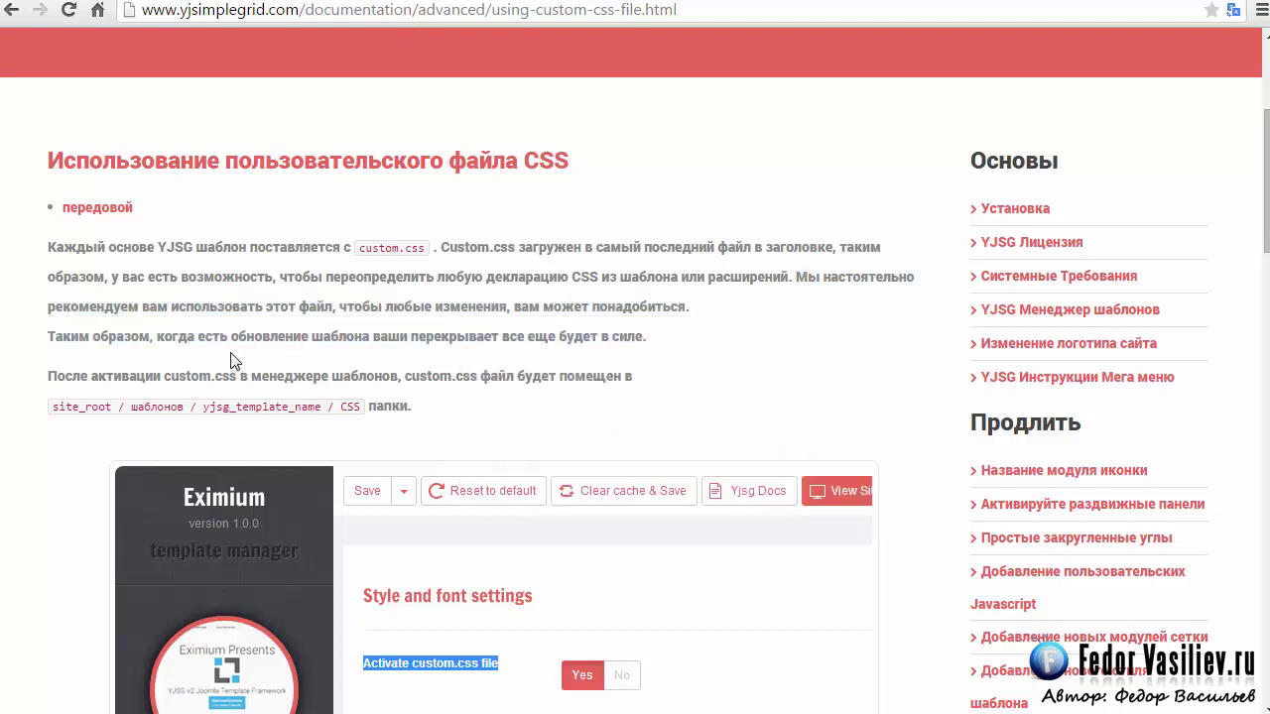
pyautogui.moveTo(192, 339)
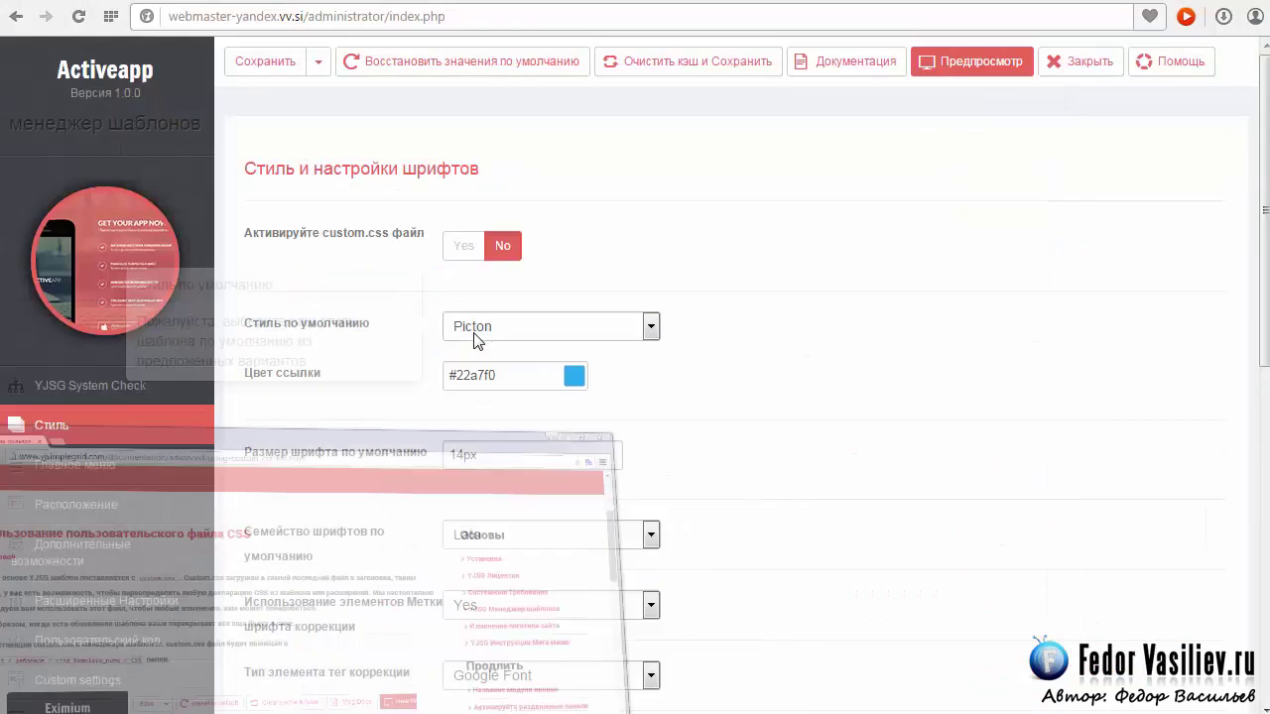
pyautogui.click(459, 248)
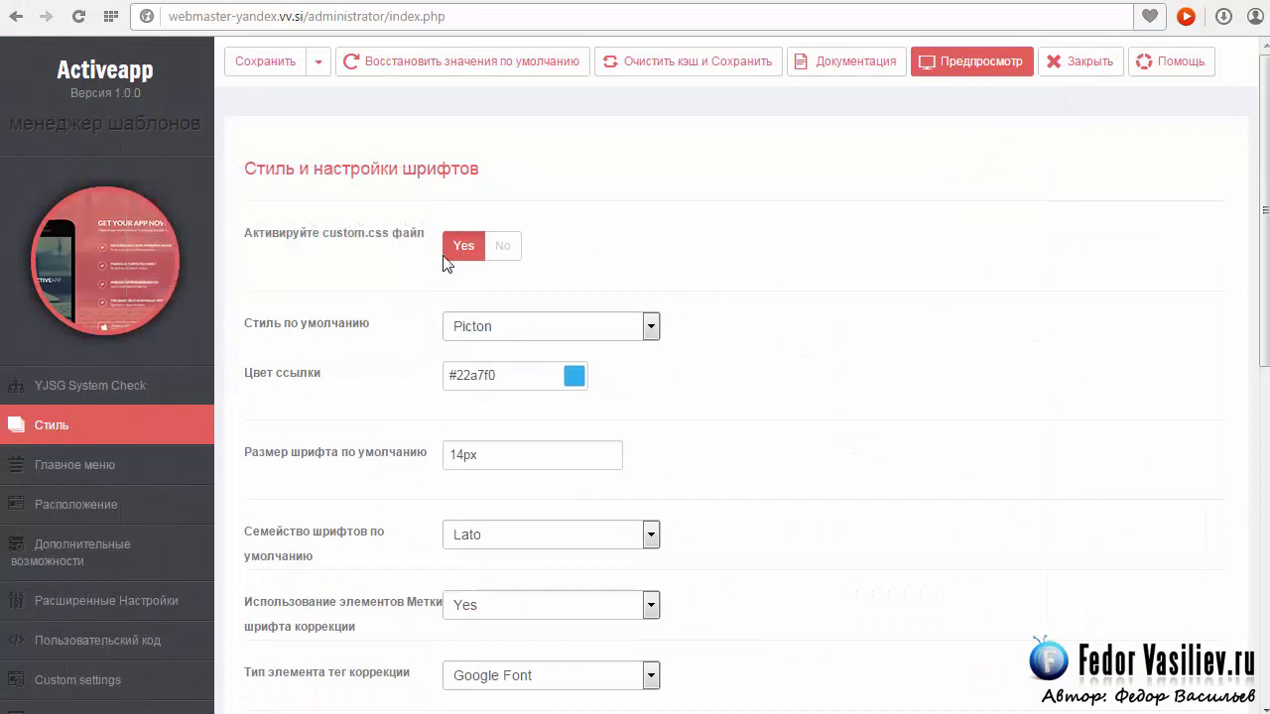
# Look through the template styles offered for Стиль по умолчанию without choosing another one.
pyautogui.scroll(-2, 694, 199)
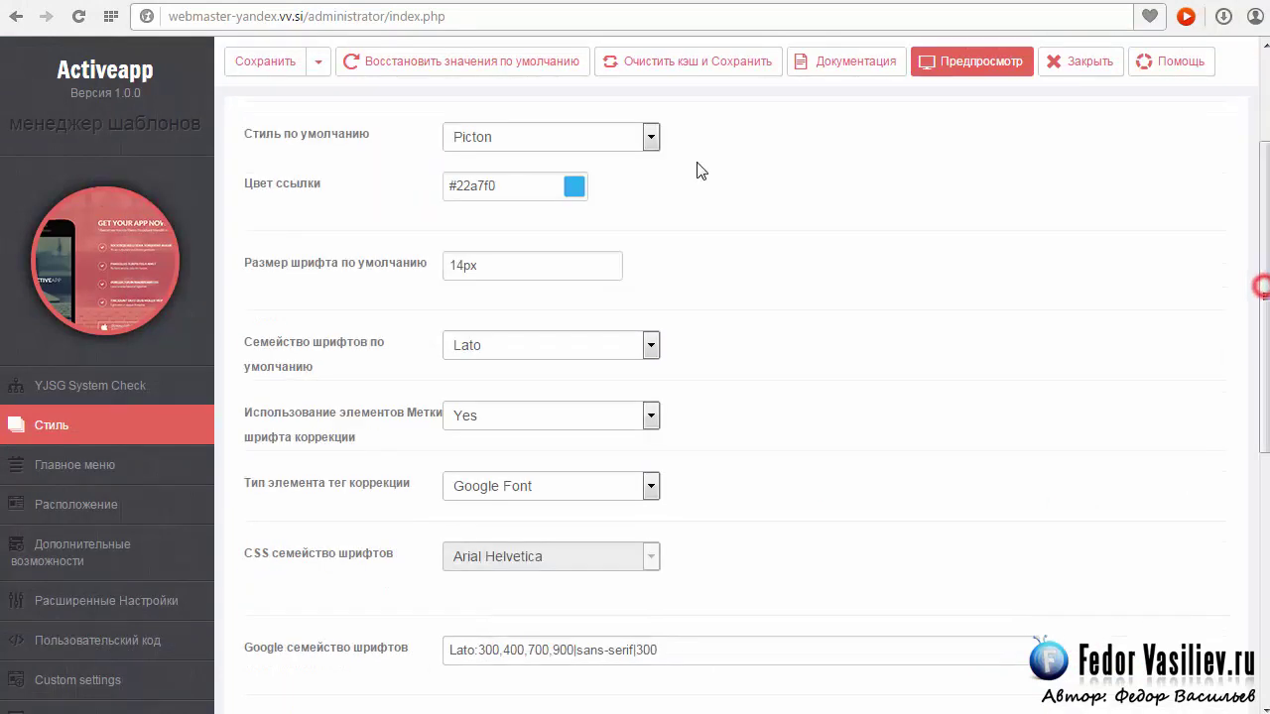
pyautogui.click(649, 141)
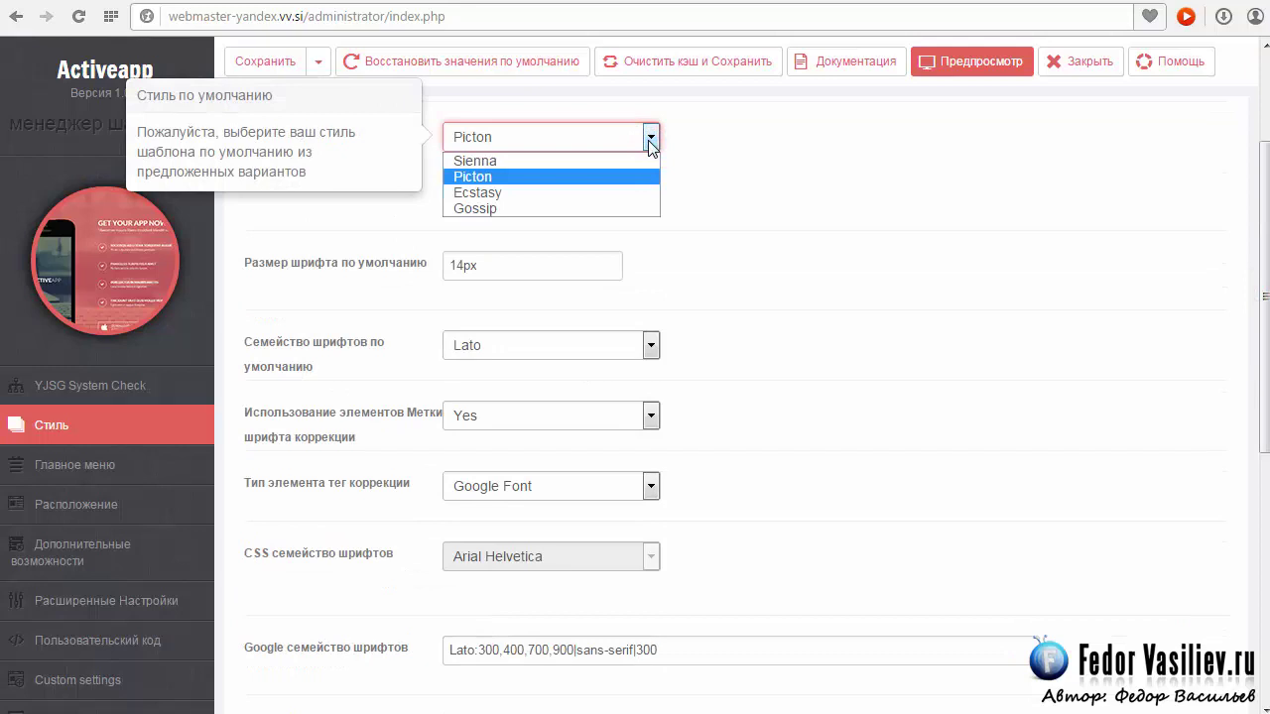
pyautogui.click(723, 148)
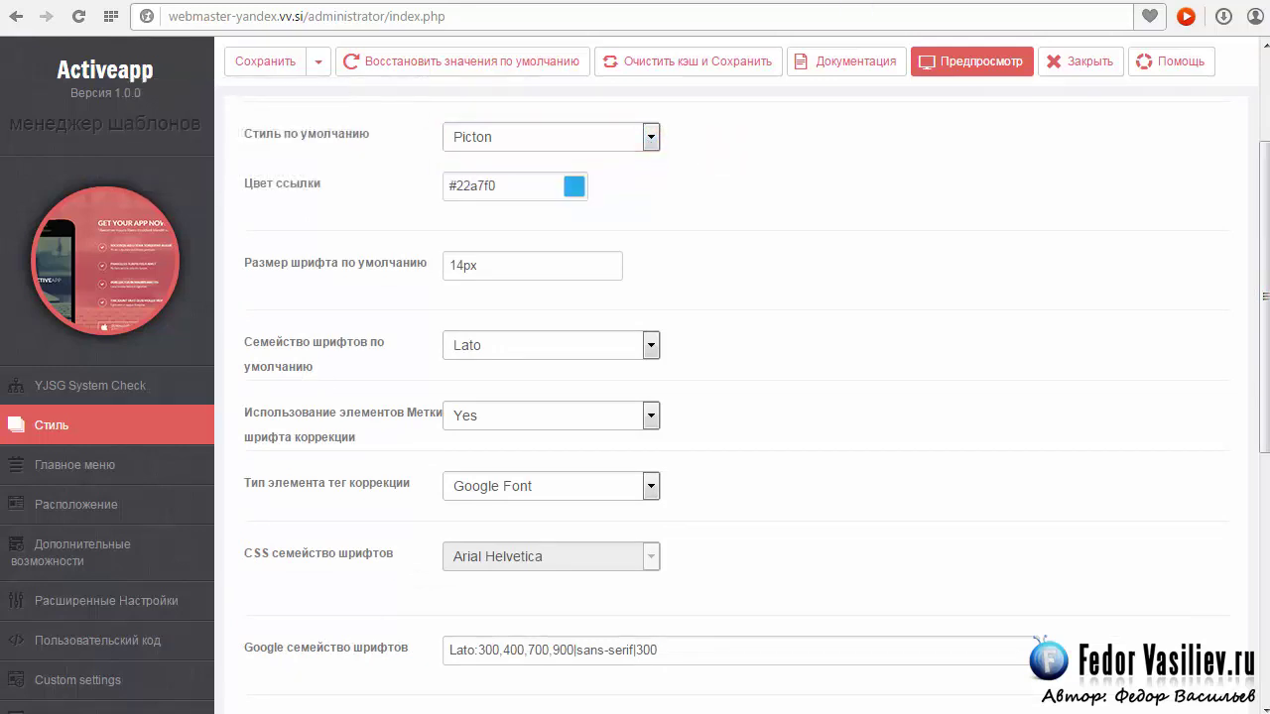
# Switch to the live site and examine its pages in the current default style.
pyautogui.click(975, 0)
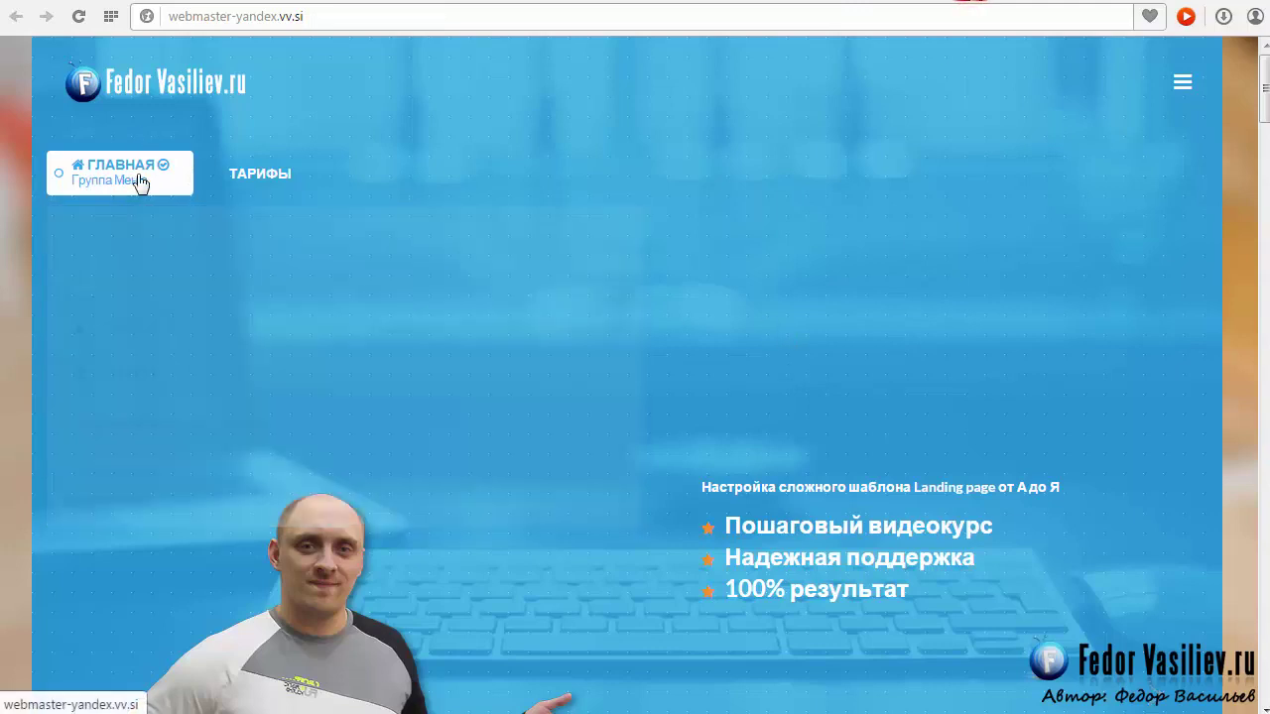
pyautogui.moveTo(1264, 99)
pyautogui.mouseDown()
pyautogui.moveTo(1263, 218)
pyautogui.moveTo(1264, 109)
pyautogui.mouseUp()
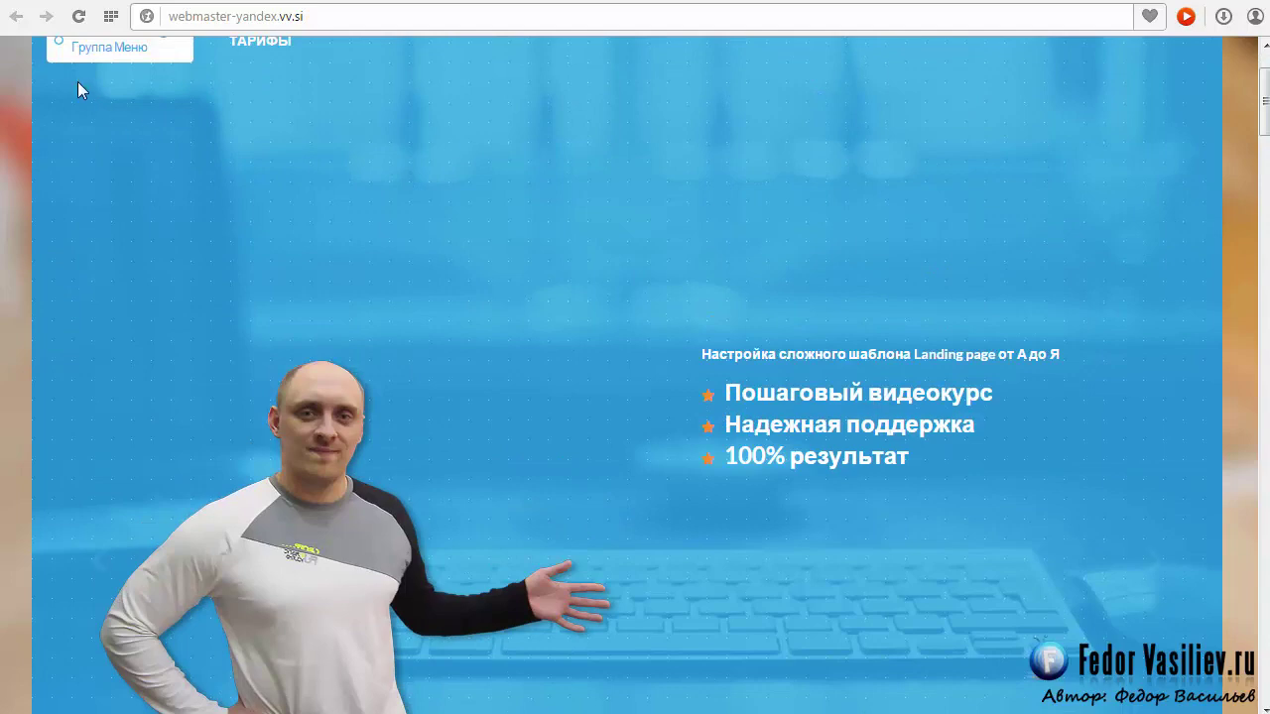
pyautogui.moveTo(119, 178)
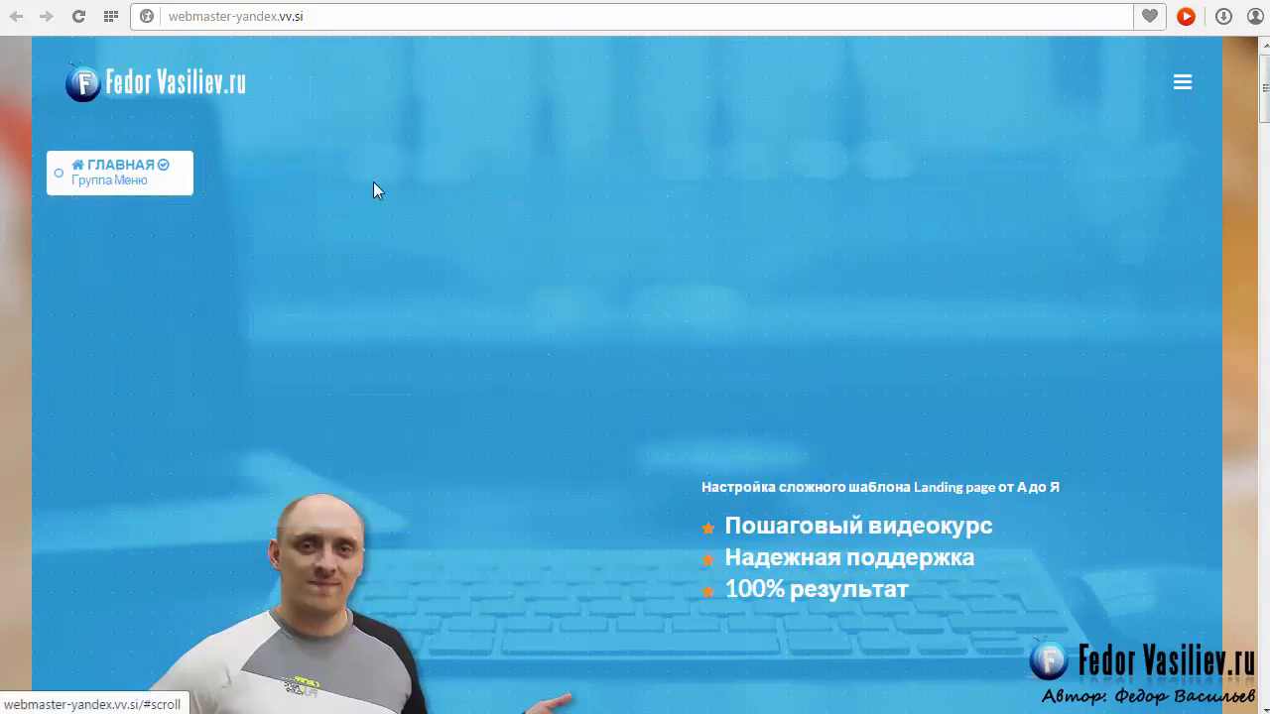
pyautogui.scroll(-1, 1267, 164)
pyautogui.scroll(-10, 1266, 163)
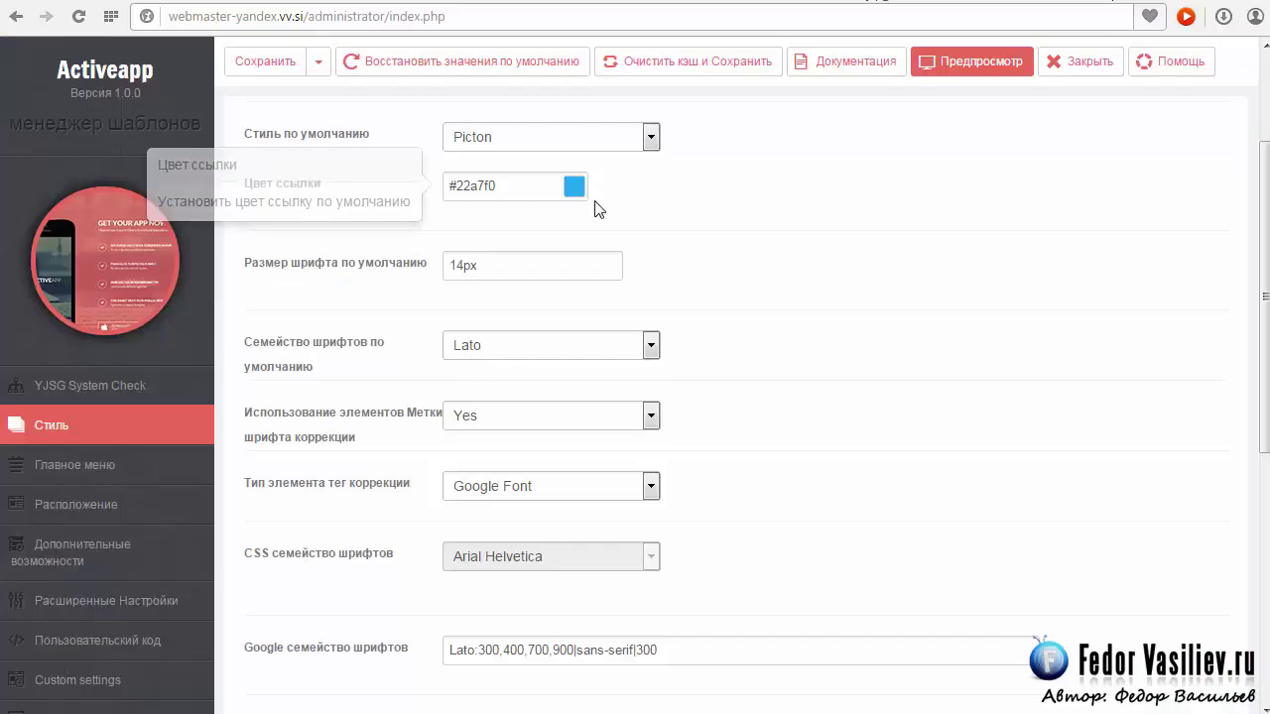
# Return to the template manager, set the default style to Sienna and save the template settings.
pyautogui.click(651, 138)
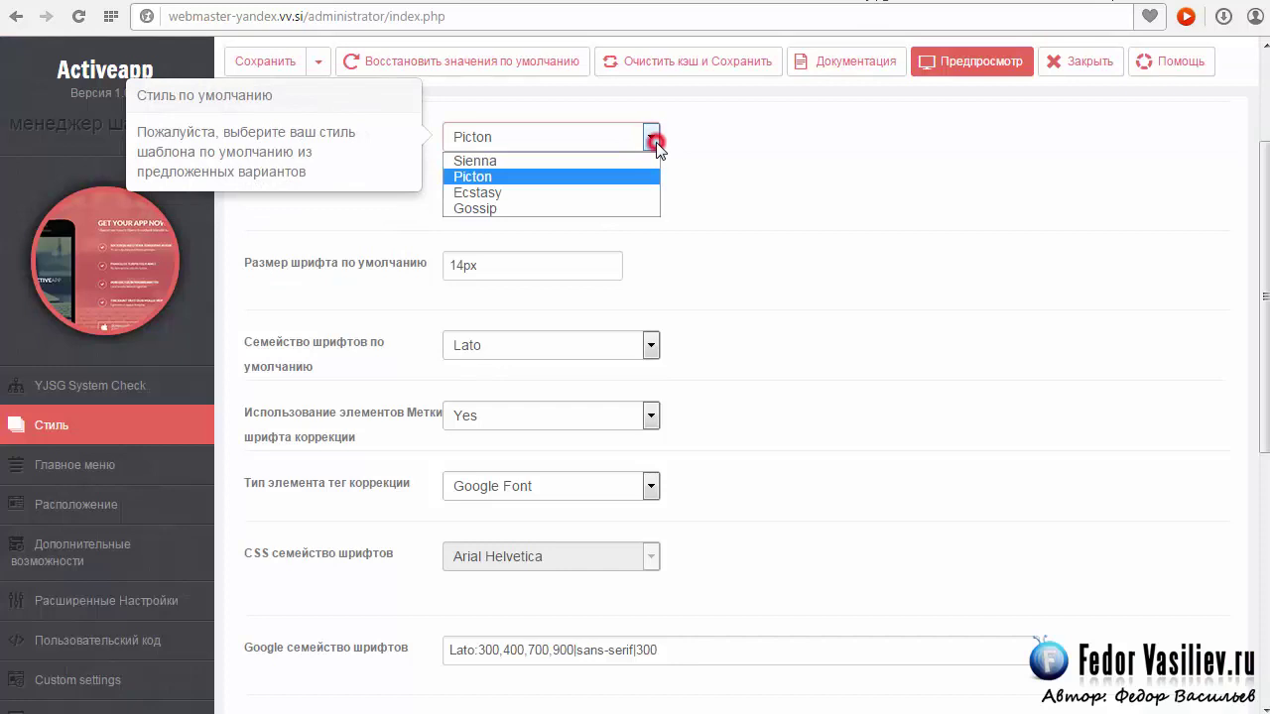
pyautogui.click(544, 171)
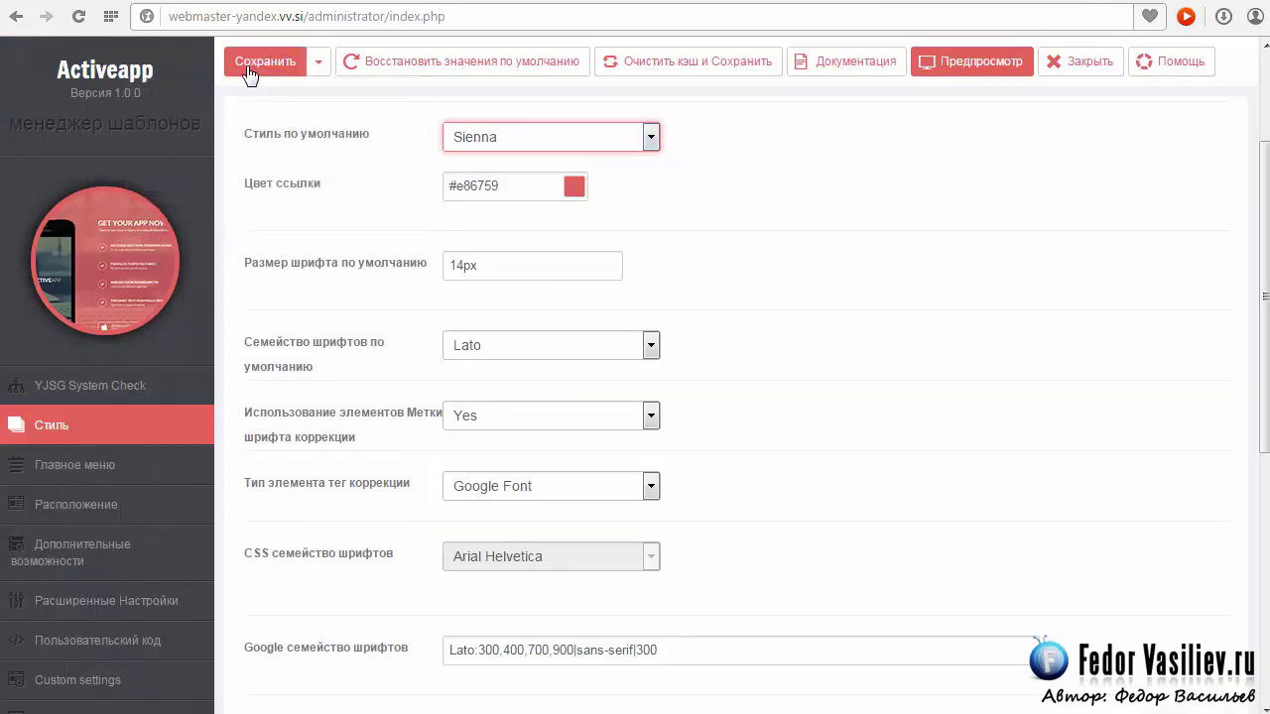
pyautogui.click(479, 140)
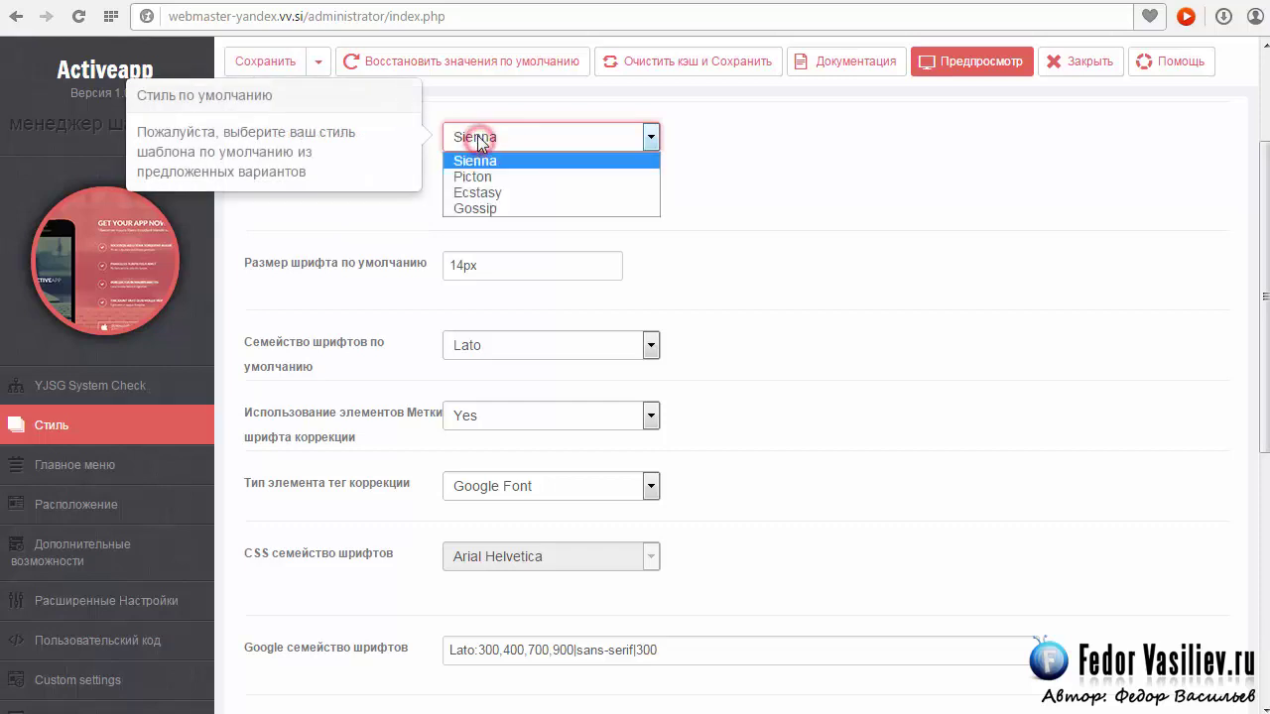
pyautogui.click(477, 137)
pyautogui.click(272, 75)
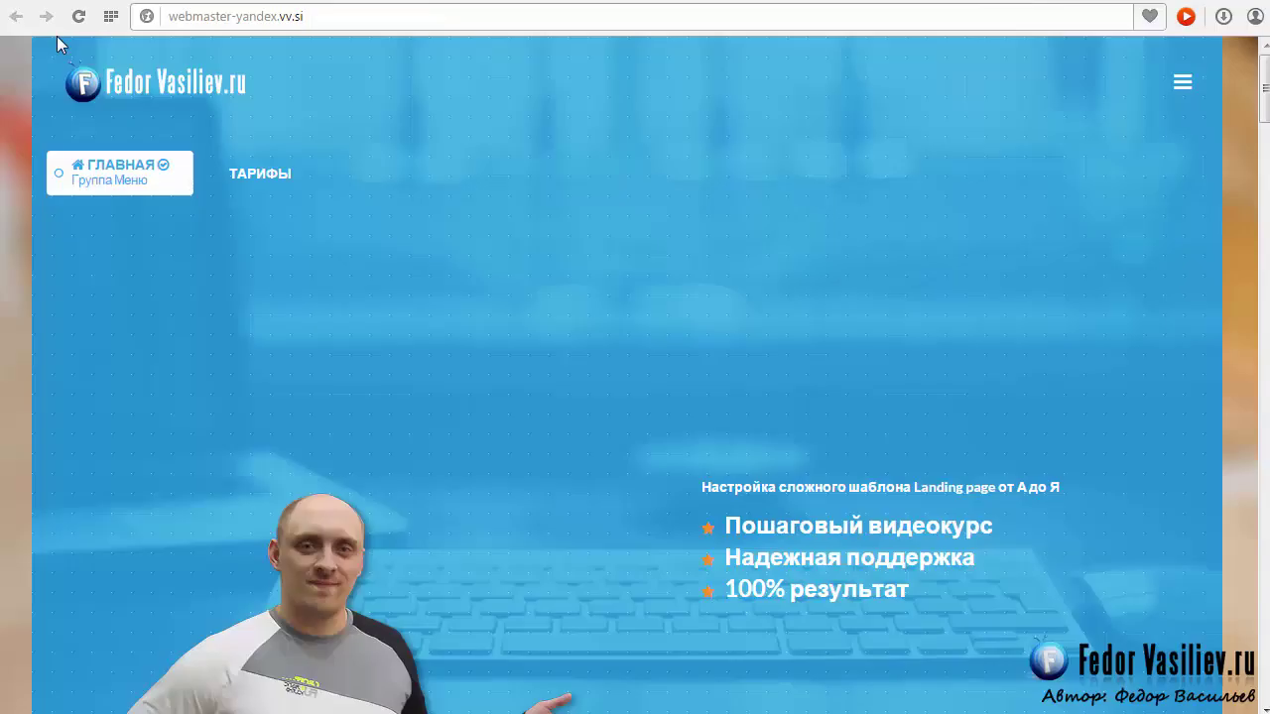
# Reload the live site and examine how the Sienna style colours the header, buttons and Преимущество section.
pyautogui.click(79, 20)
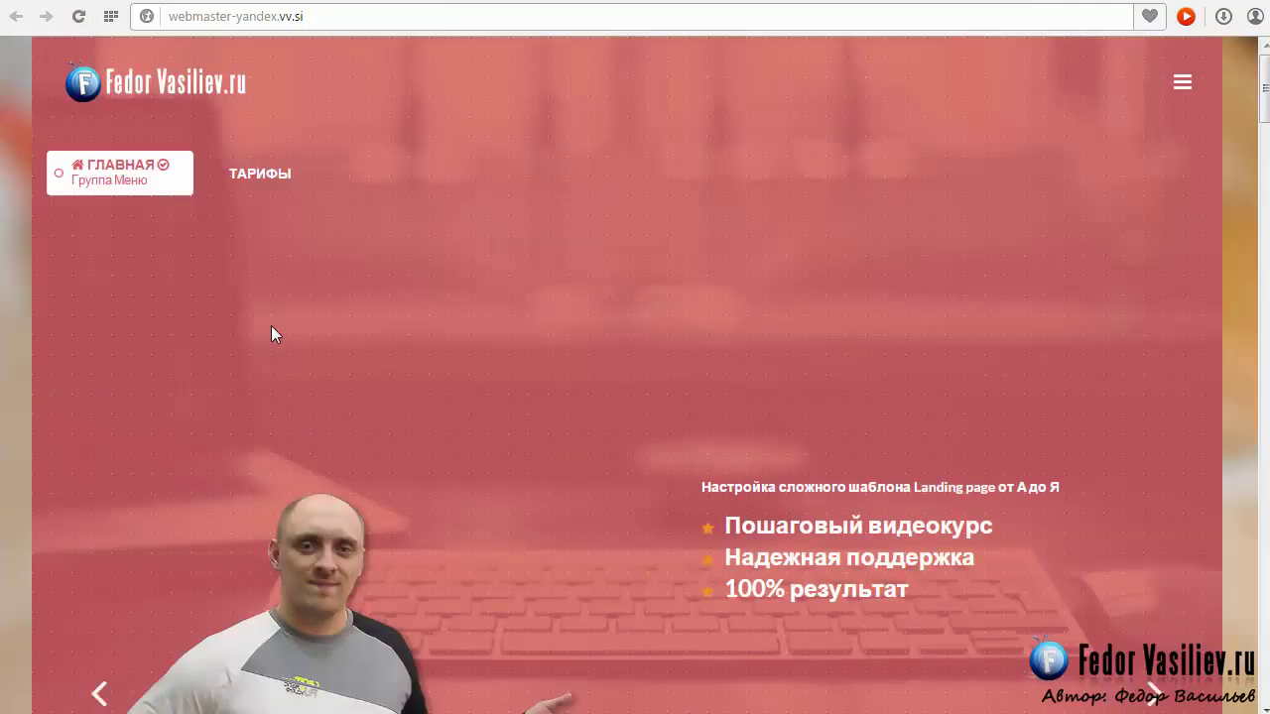
pyautogui.scroll(-4, 271, 336)
pyautogui.scroll(-11, 271, 326)
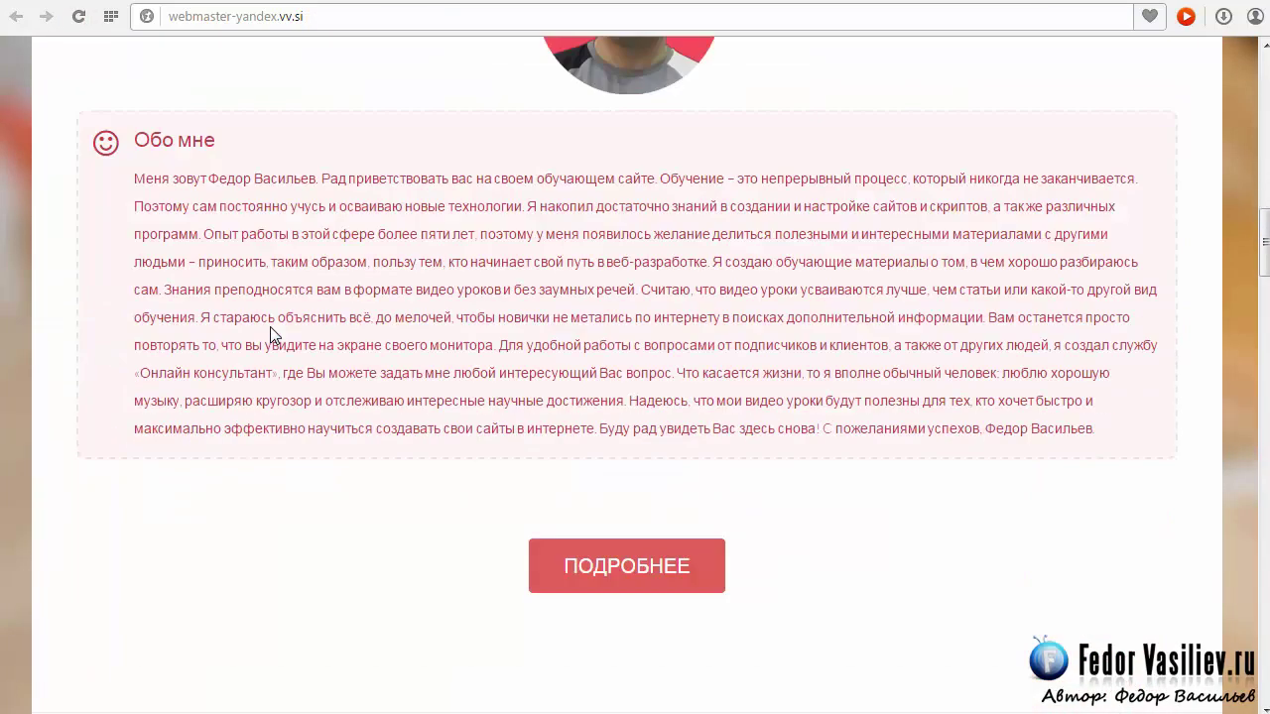
pyautogui.scroll(-5, 639, 593)
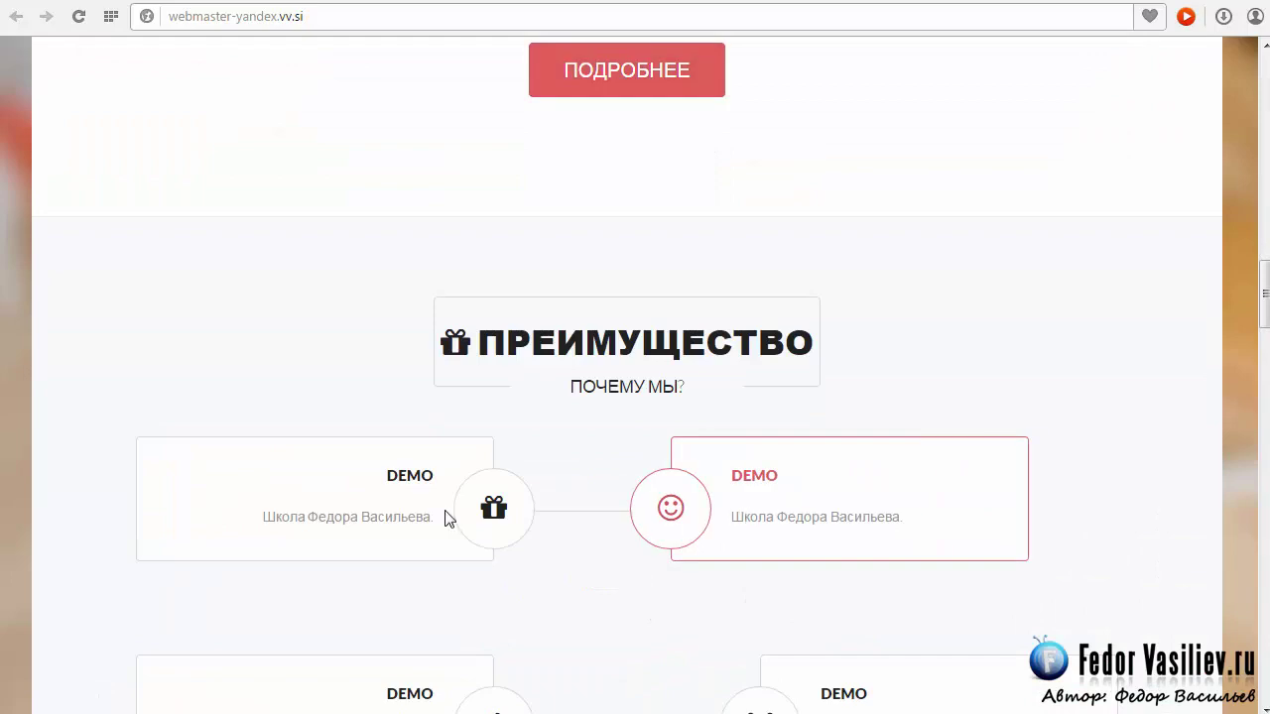
pyautogui.scroll(-5, 338, 510)
pyautogui.scroll(20, 335, 509)
pyautogui.scroll(3, 337, 504)
# Return to the template manager, set the default style to Gossip and save the template settings.
pyautogui.click(873, 3)
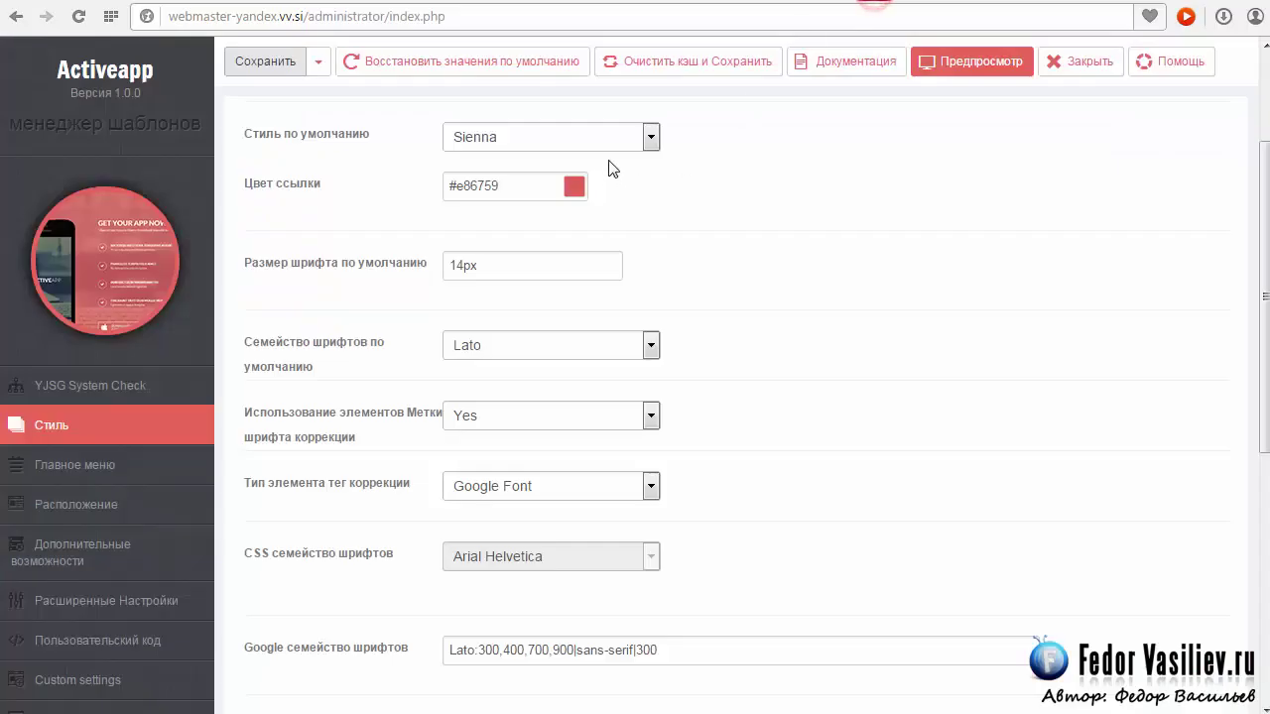
pyautogui.click(651, 137)
pyautogui.click(622, 207)
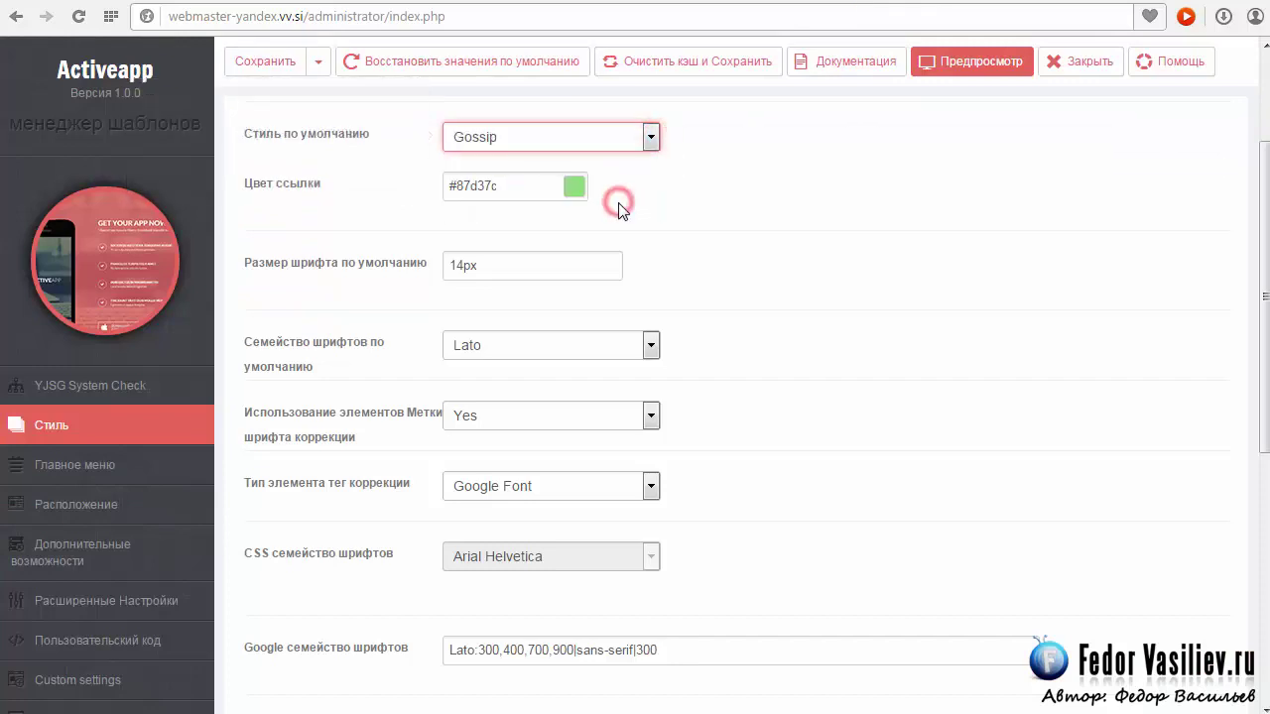
pyautogui.click(651, 139)
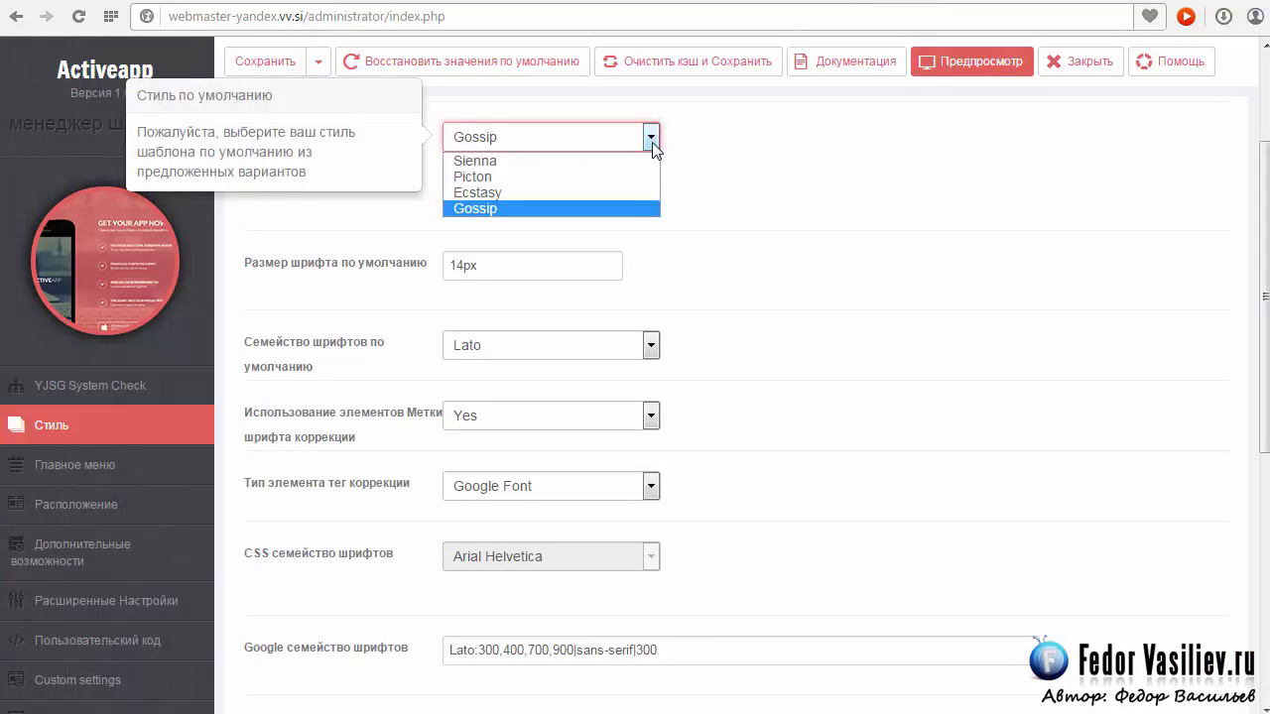
pyautogui.click(474, 208)
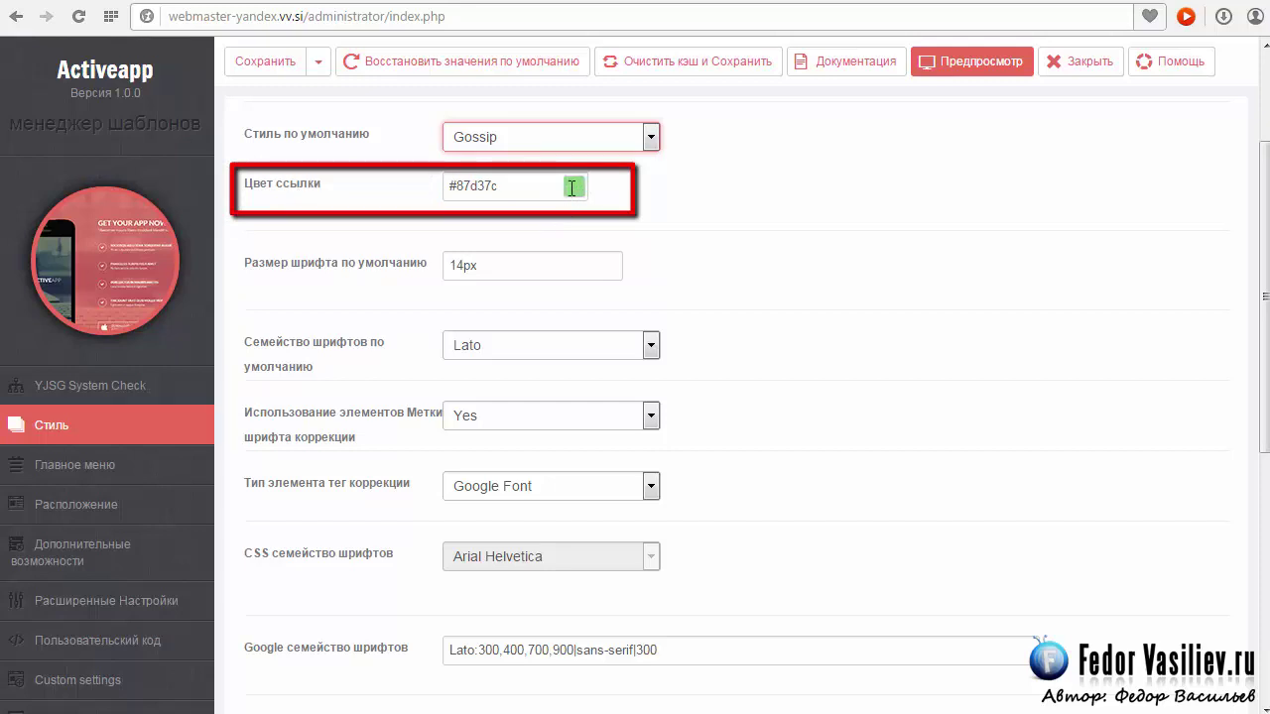
pyautogui.click(247, 60)
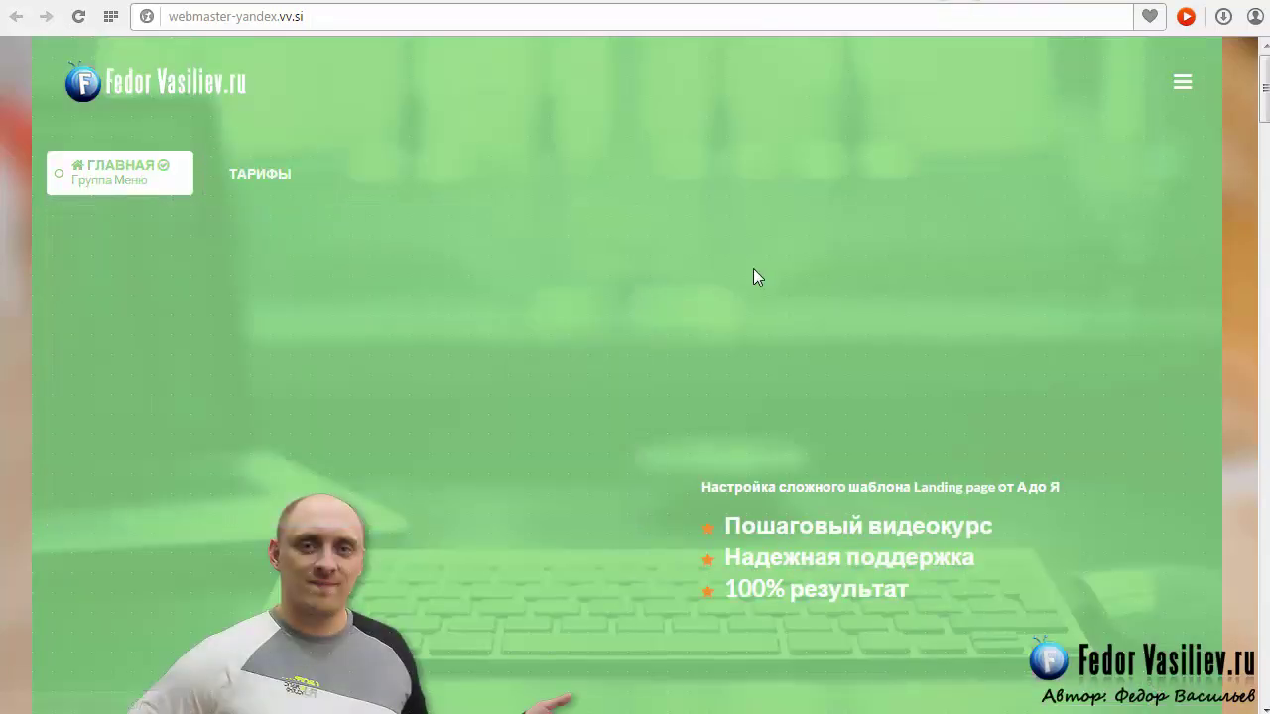
# Examine how the Gossip style colours the live site's header, buttons and Преимущество section.
pyautogui.scroll(-5, 751, 276)
pyautogui.scroll(-10, 748, 285)
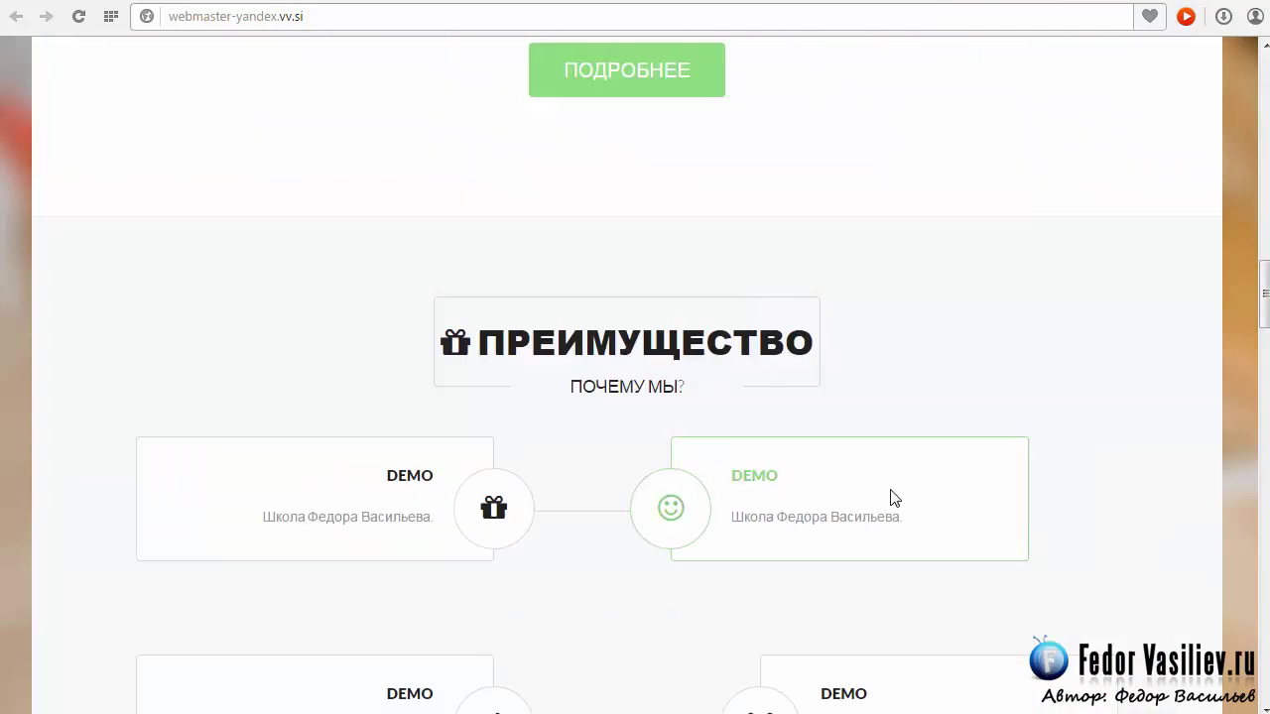
pyautogui.scroll(15, 402, 496)
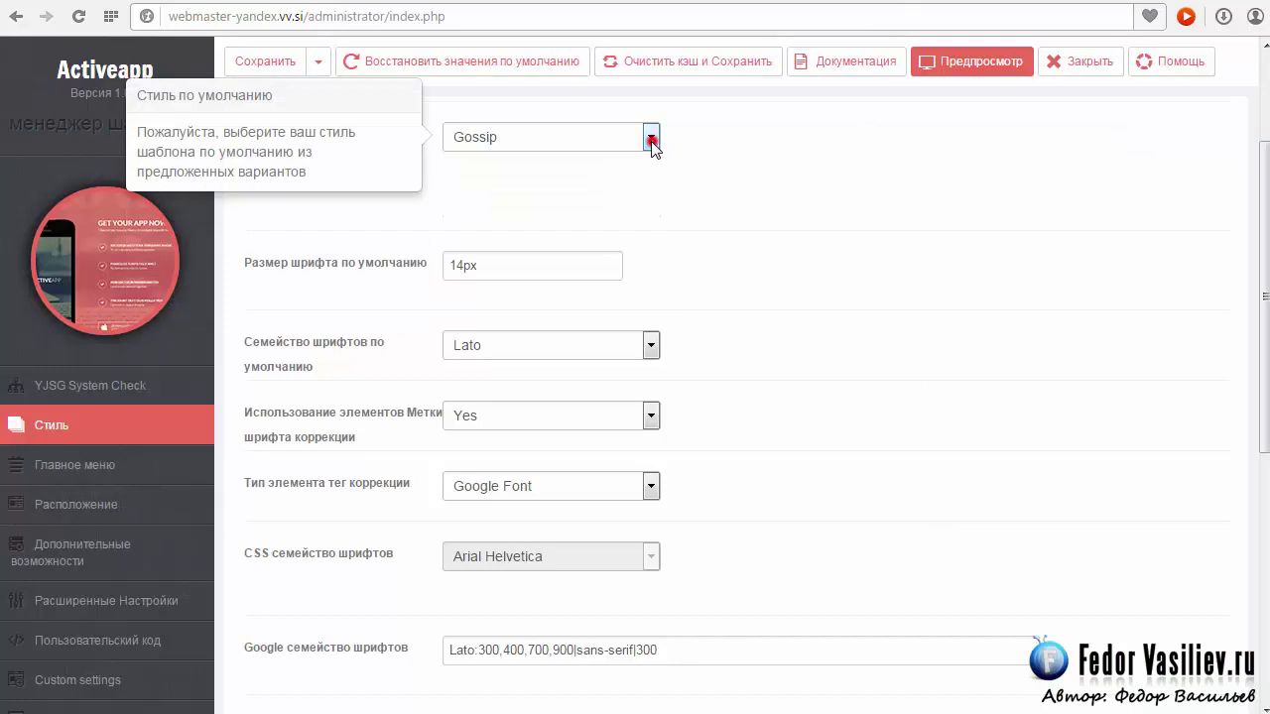
# Reselect Gossip as the default style in the template manager.
pyautogui.click(652, 139)
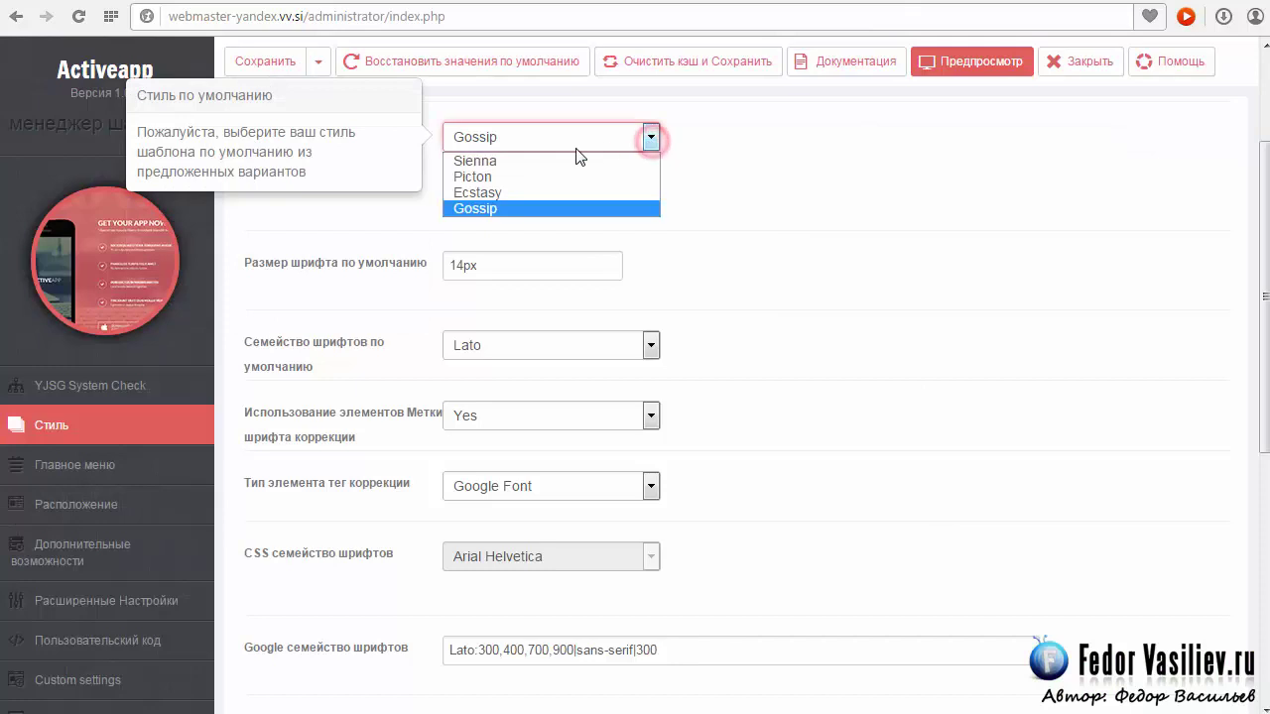
pyautogui.click(492, 208)
pyautogui.click(496, 138)
pyautogui.click(472, 208)
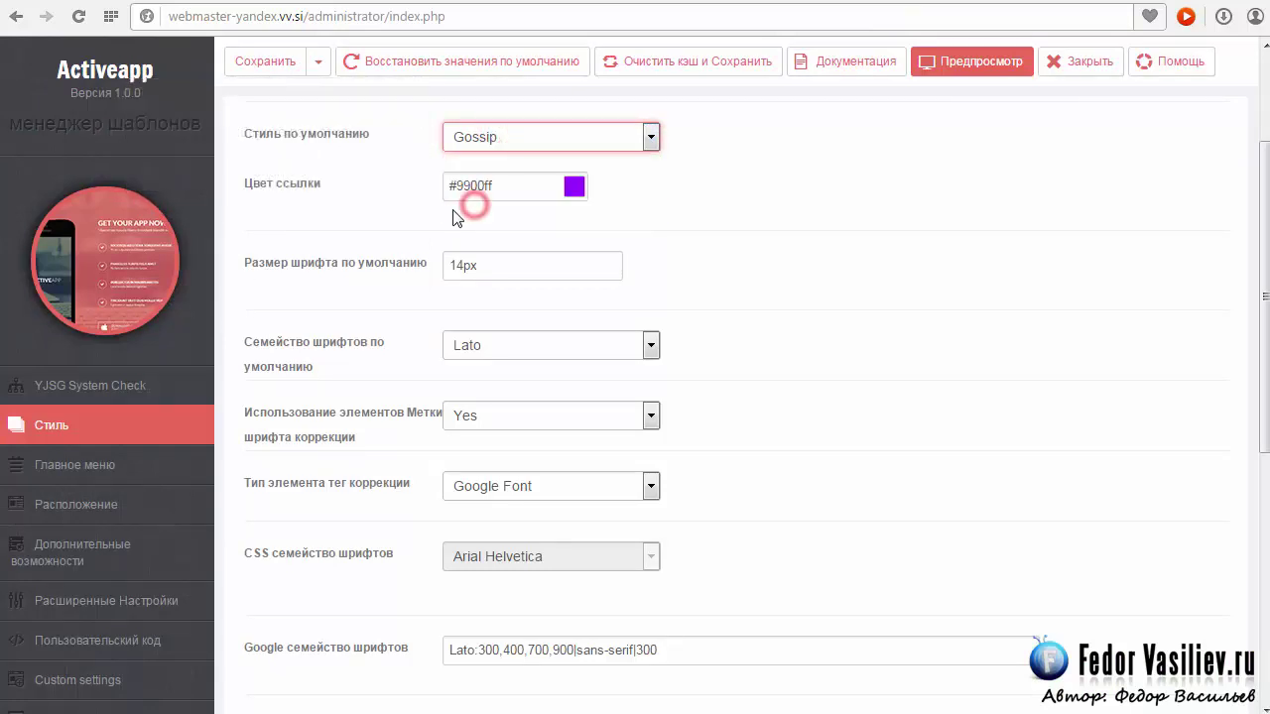
# Set the link colour to #cc00ff and save the template settings.
pyautogui.click(576, 188)
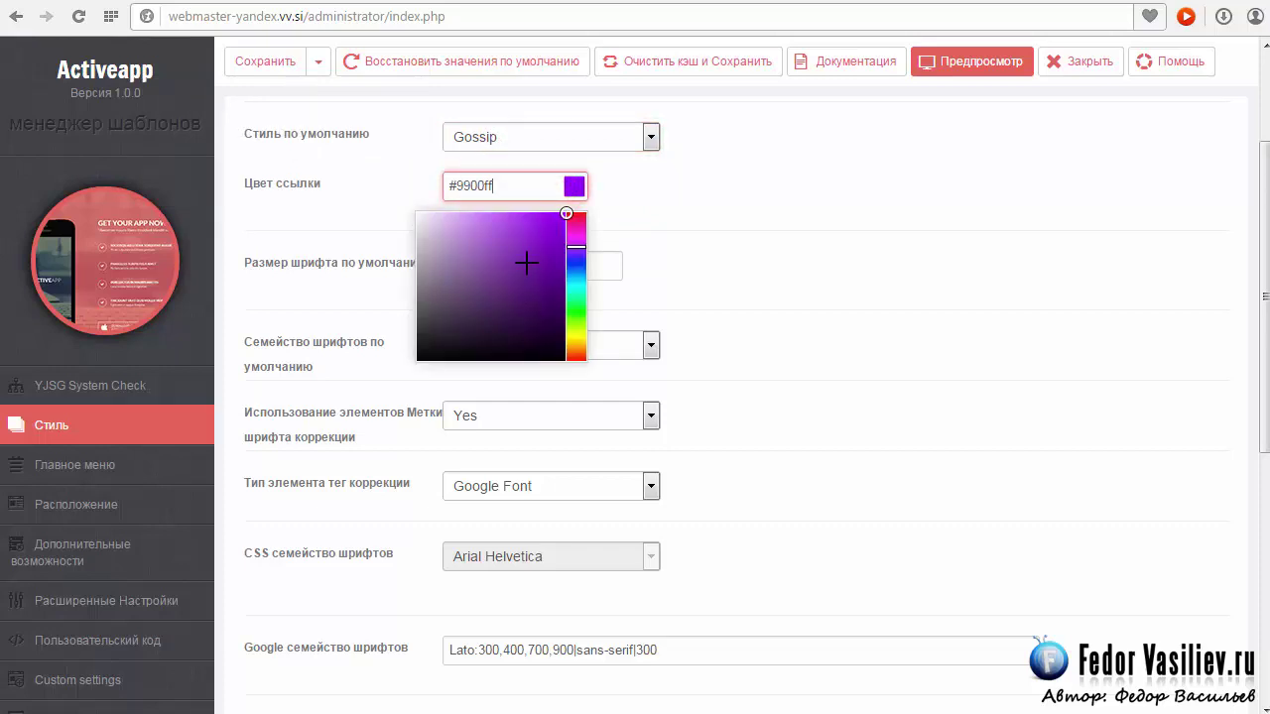
pyautogui.moveTo(526, 262)
pyautogui.mouseDown()
pyautogui.moveTo(442, 255)
pyautogui.moveTo(483, 296)
pyautogui.mouseUp()
pyautogui.click(575, 282)
pyautogui.moveTo(577, 282)
pyautogui.mouseDown()
pyautogui.moveTo(578, 359)
pyautogui.moveTo(576, 241)
pyautogui.moveTo(456, 225)
pyautogui.moveTo(476, 275)
pyautogui.moveTo(525, 258)
pyautogui.moveTo(581, 203)
pyautogui.mouseUp()
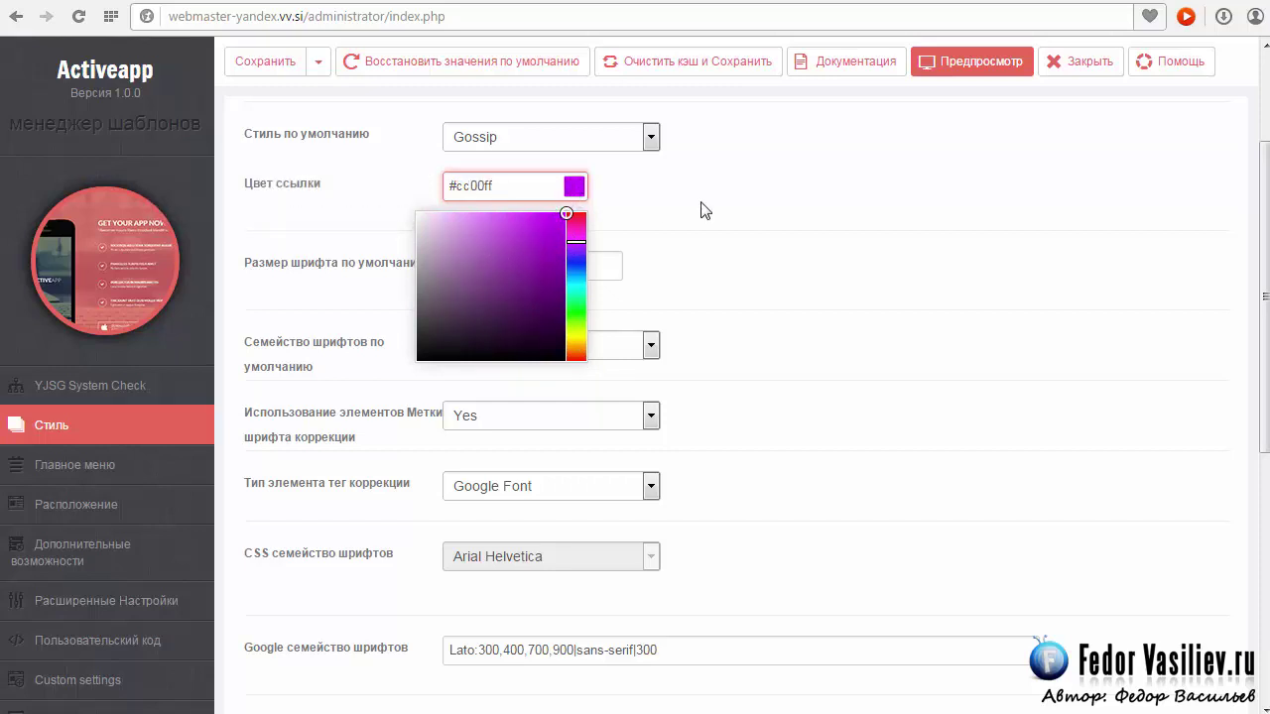
pyautogui.click(718, 193)
pyautogui.click(278, 61)
# Reload the live site and examine how the custom link colour is applied down to the Сотрудники section.
pyautogui.click(972, 63)
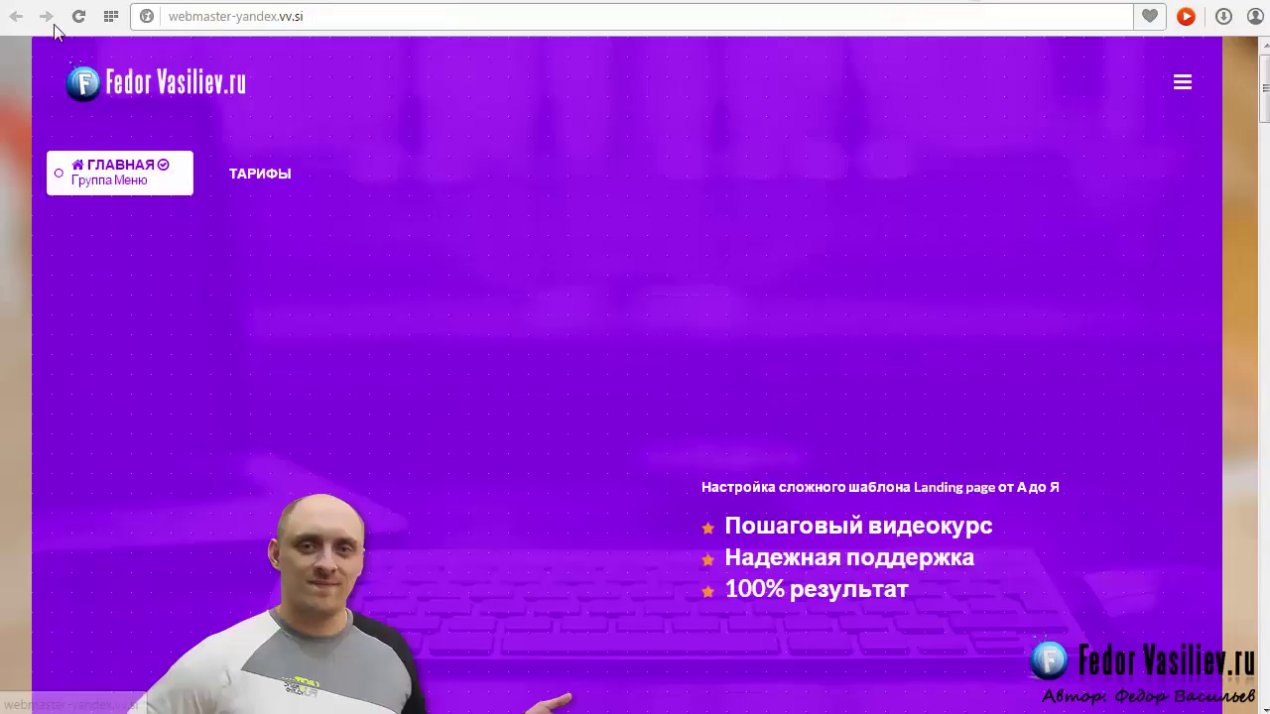
pyautogui.click(78, 16)
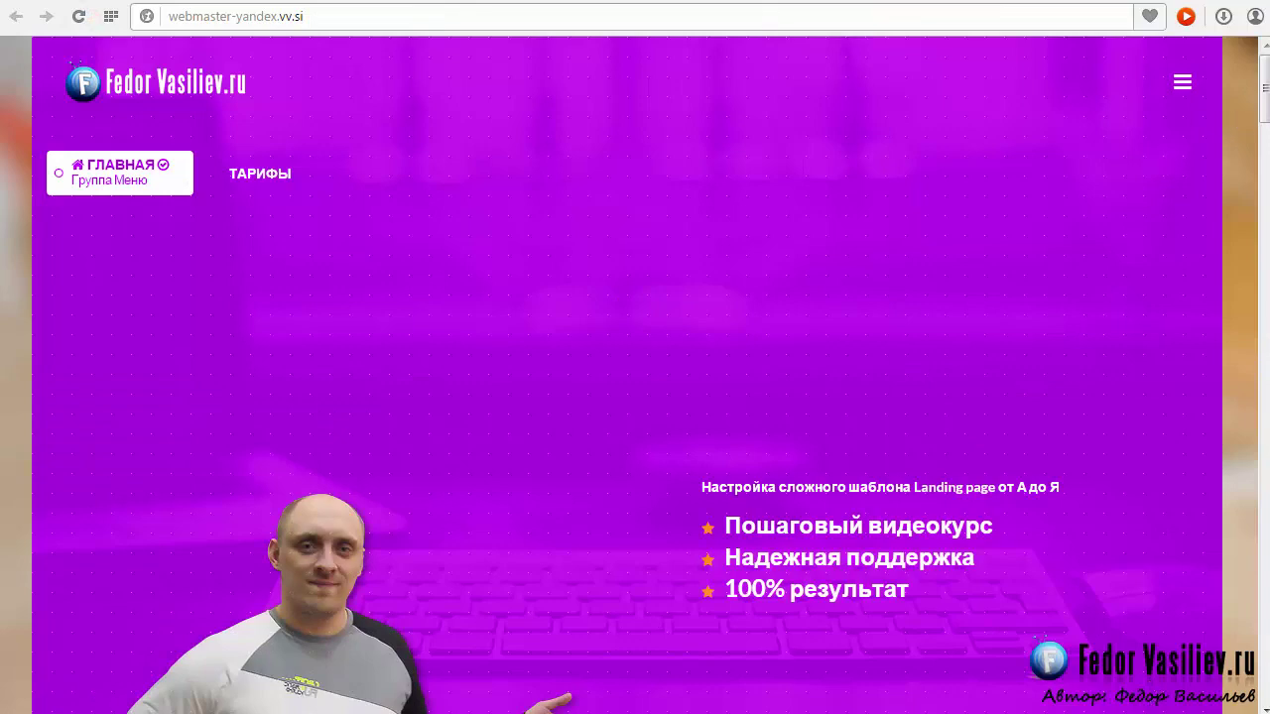
pyautogui.scroll(-15, 1265, 198)
pyautogui.scroll(-4, 1125, 292)
pyautogui.scroll(-2, 903, 298)
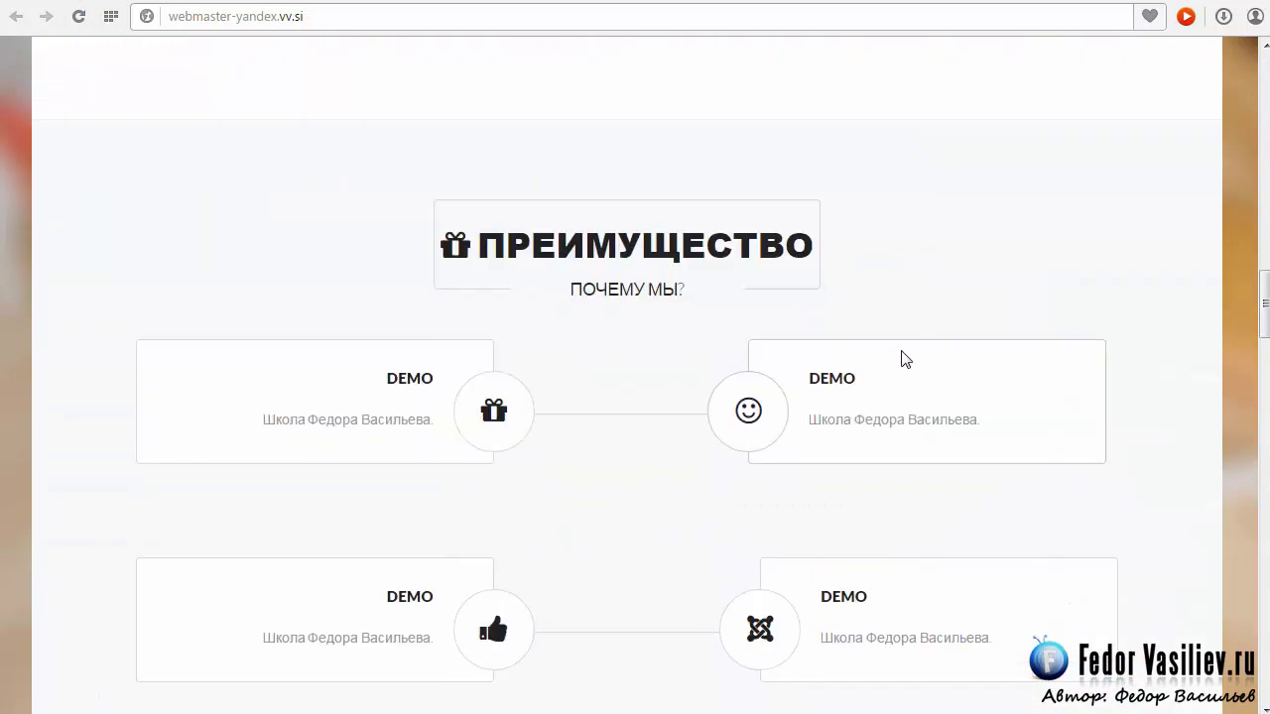
pyautogui.scroll(-7, 360, 391)
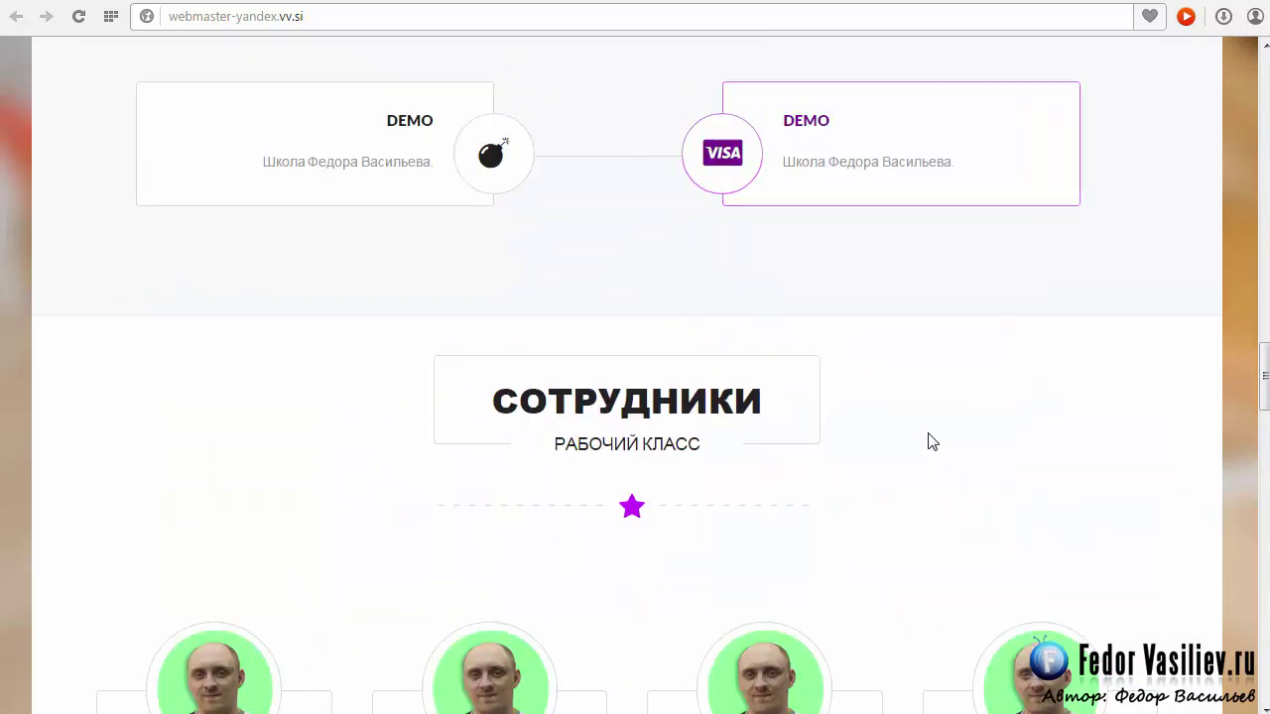
# Examine how the custom link colour is applied from the Сотрудники section through the testimonials and Тарифные планы to the page end.
pyautogui.scroll(-4, 912, 436)
pyautogui.scroll(-3, 836, 425)
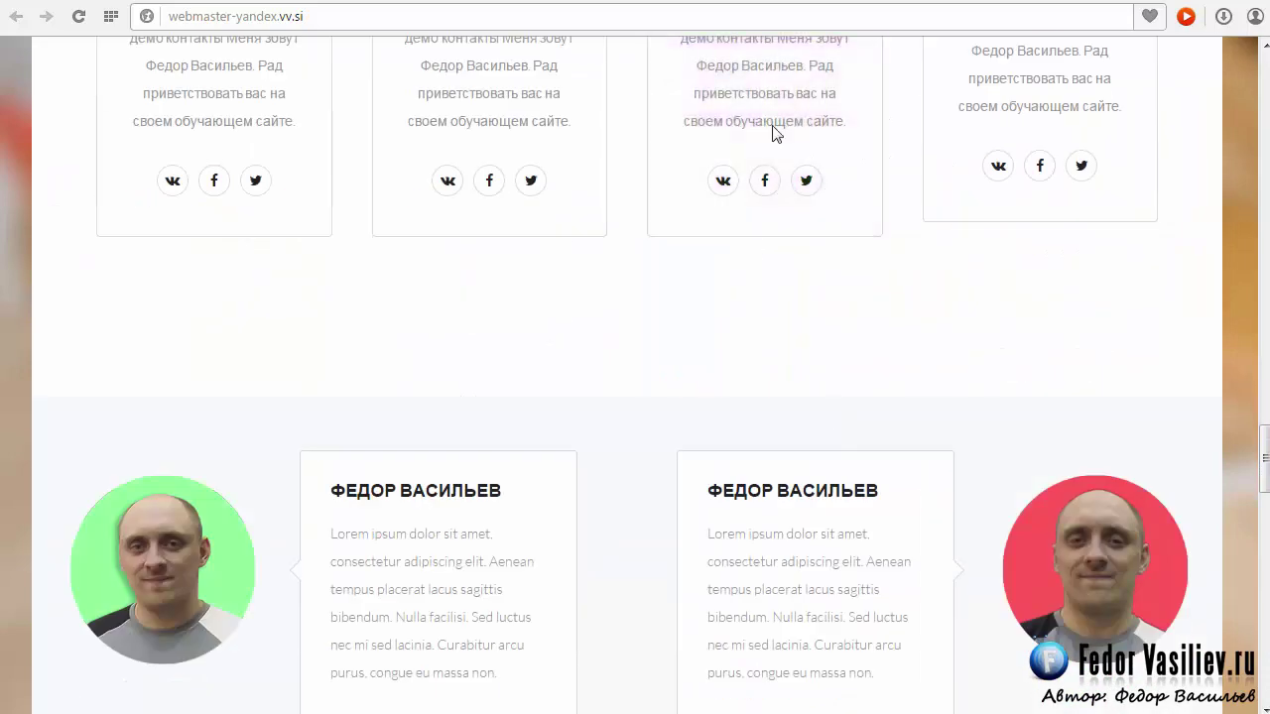
pyautogui.scroll(-5, 208, 207)
pyautogui.scroll(3, 809, 329)
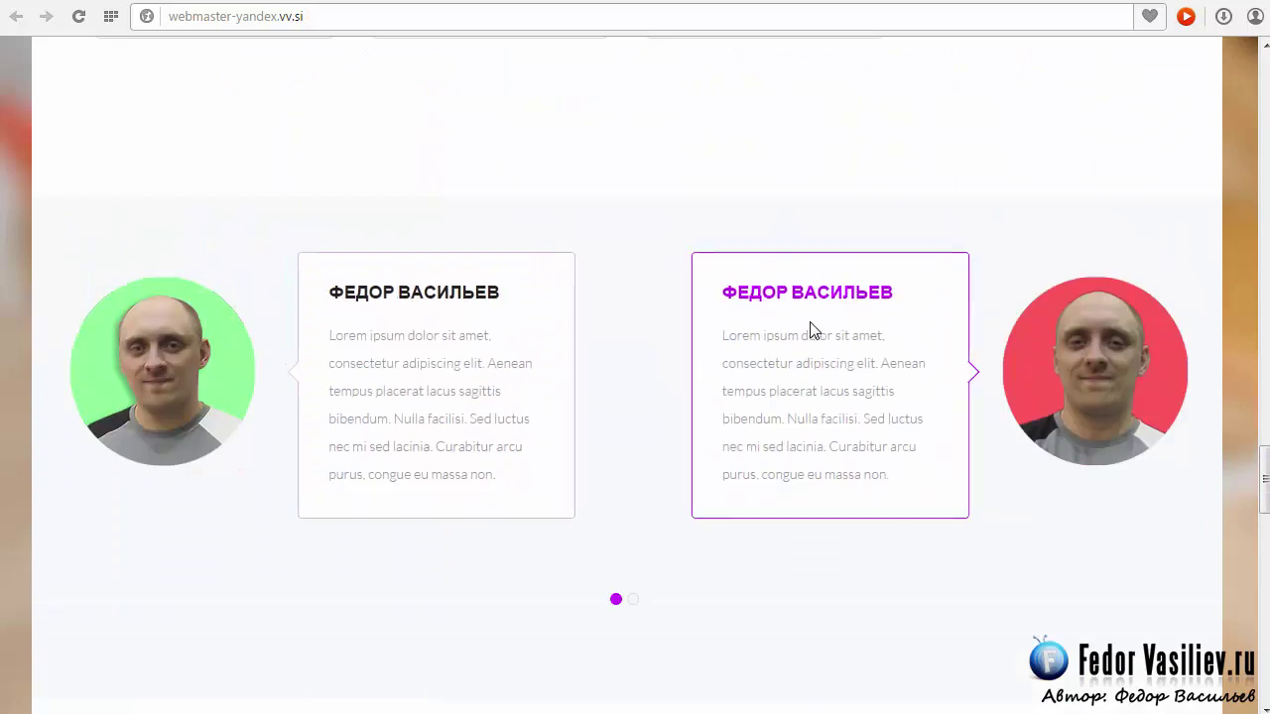
pyautogui.click(633, 599)
pyautogui.scroll(-4, 550, 340)
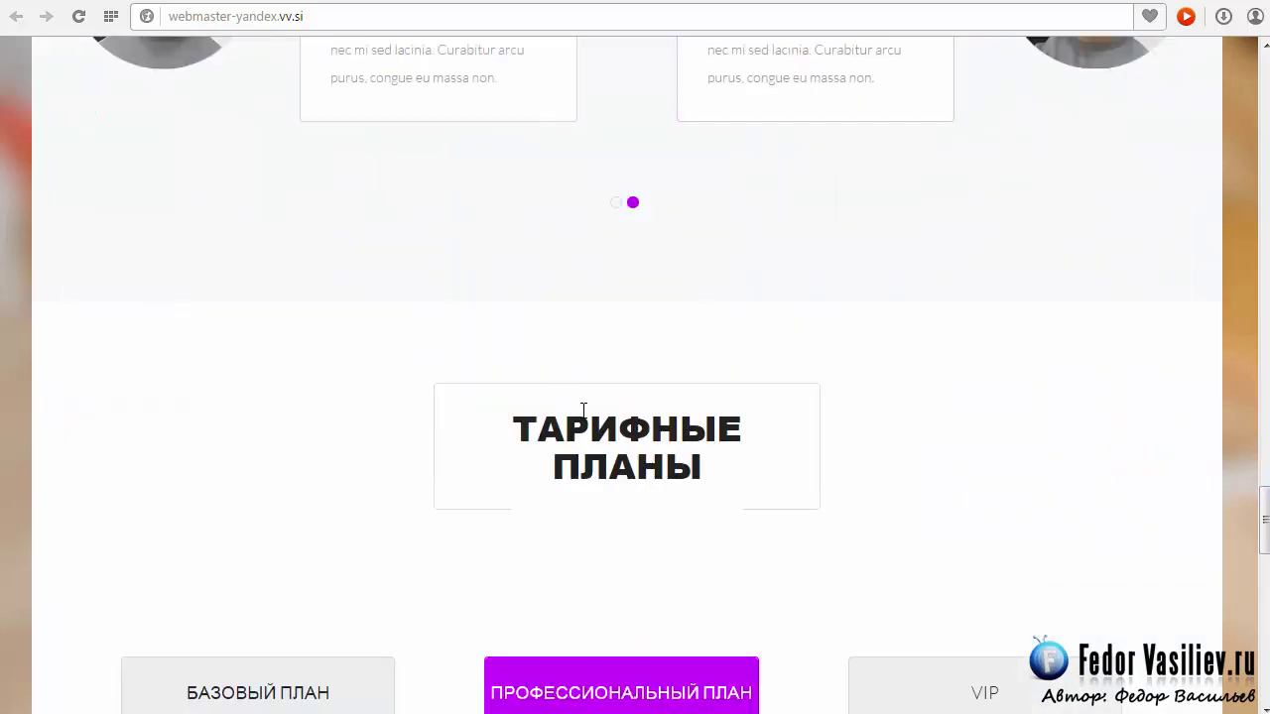
pyautogui.scroll(-4, 584, 409)
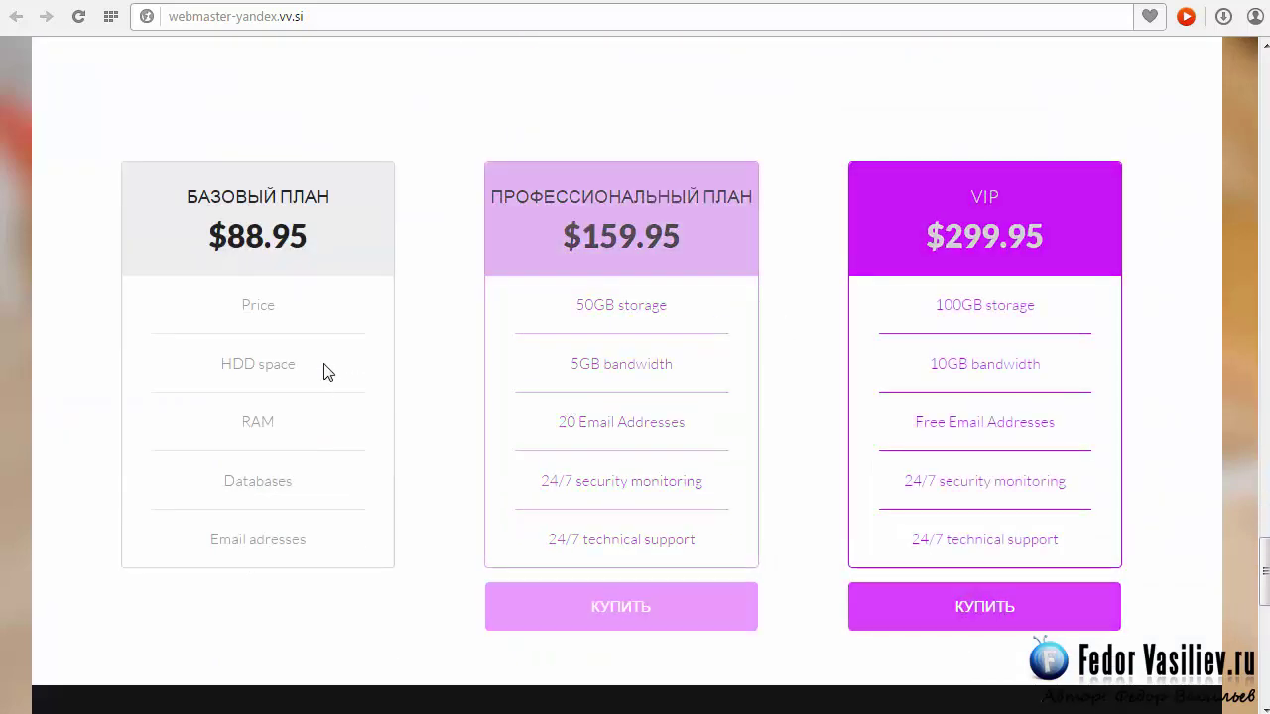
pyautogui.scroll(-9, 321, 368)
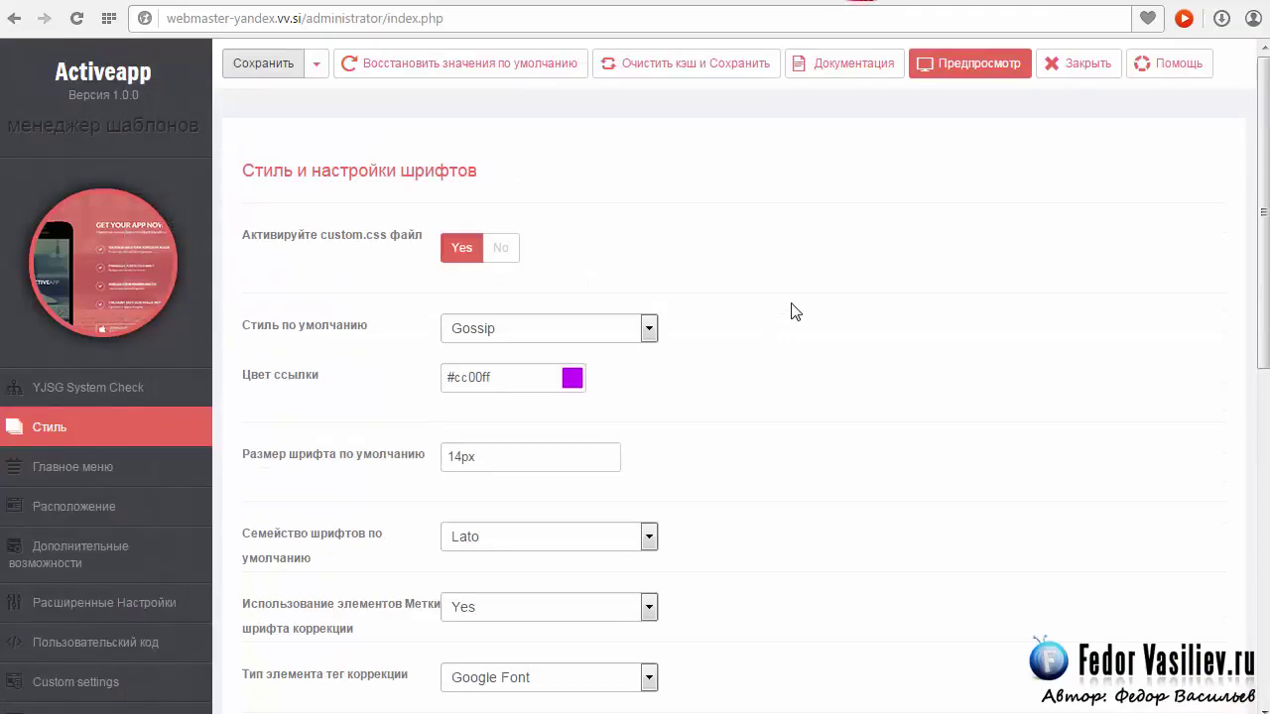
# Review the default font size, default font family and element tag font correction settings in the template manager.
pyautogui.moveTo(1259, 355); pyautogui.dragTo(1262, 448)
pyautogui.moveTo(1262, 488); pyautogui.dragTo(1263, 503)
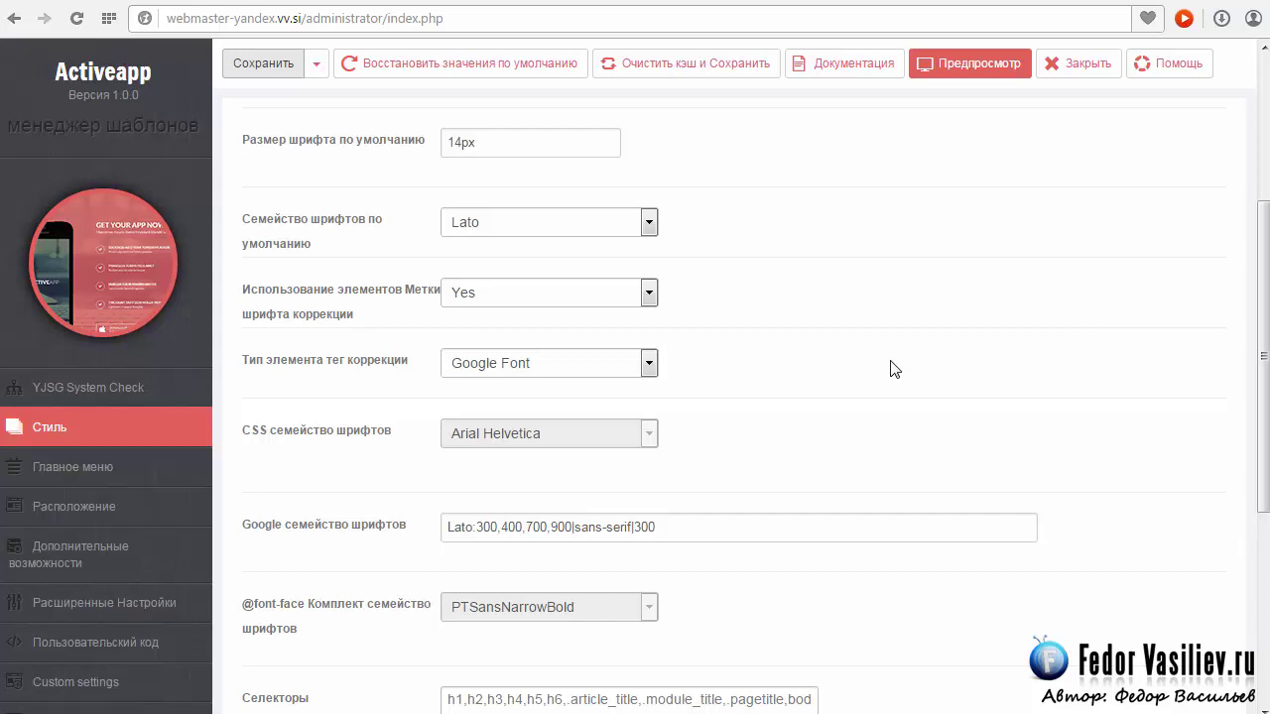
pyautogui.doubleClick(491, 142)
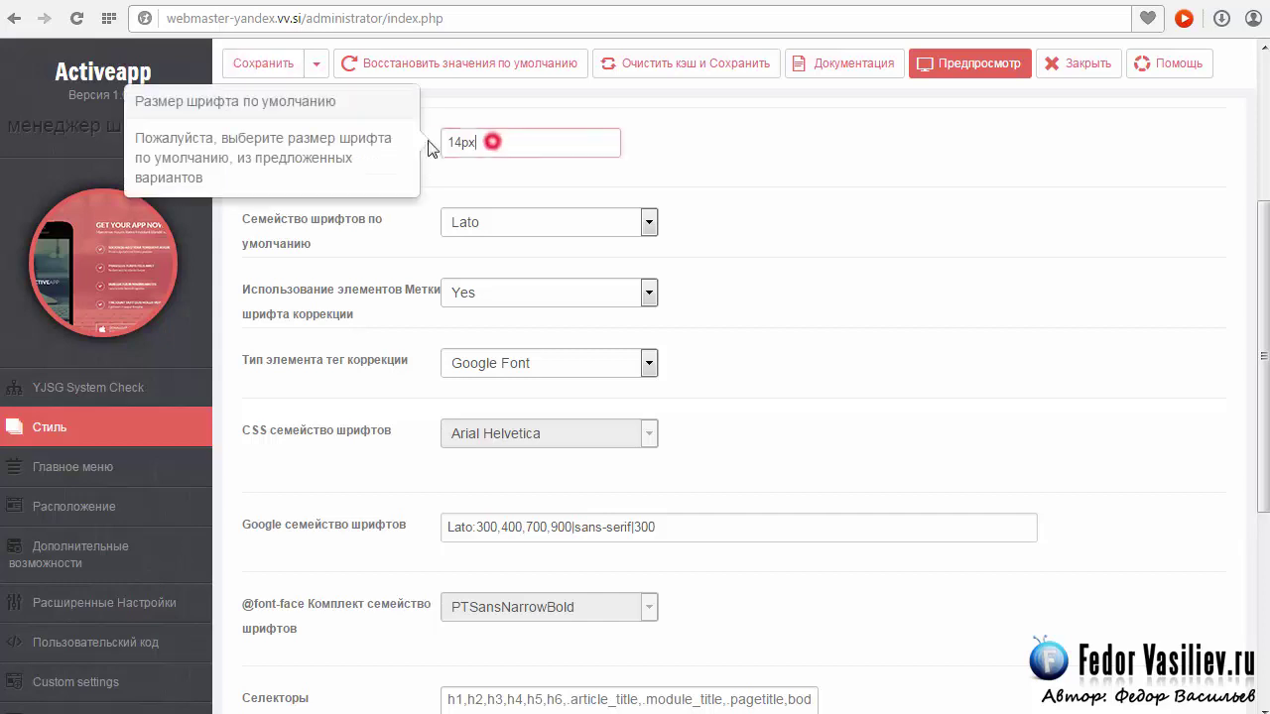
pyautogui.moveTo(482, 155)
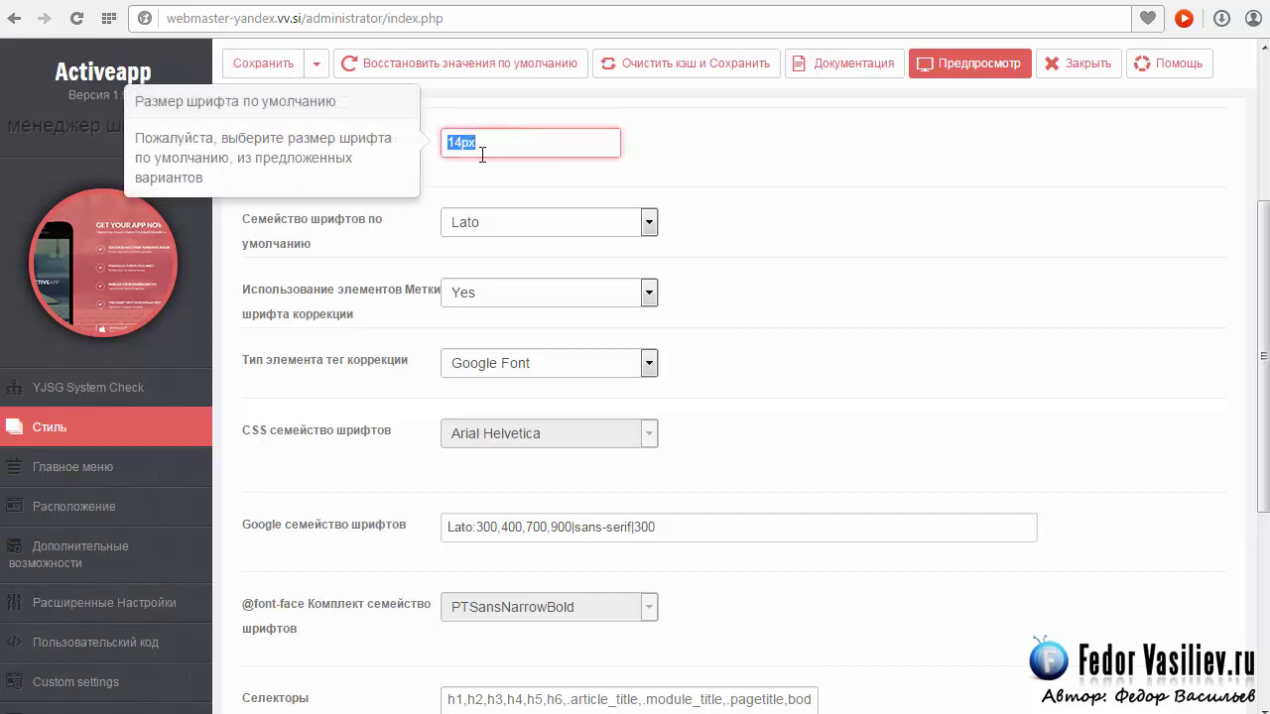
pyautogui.click(444, 143)
pyautogui.click(521, 227)
pyautogui.click(518, 224)
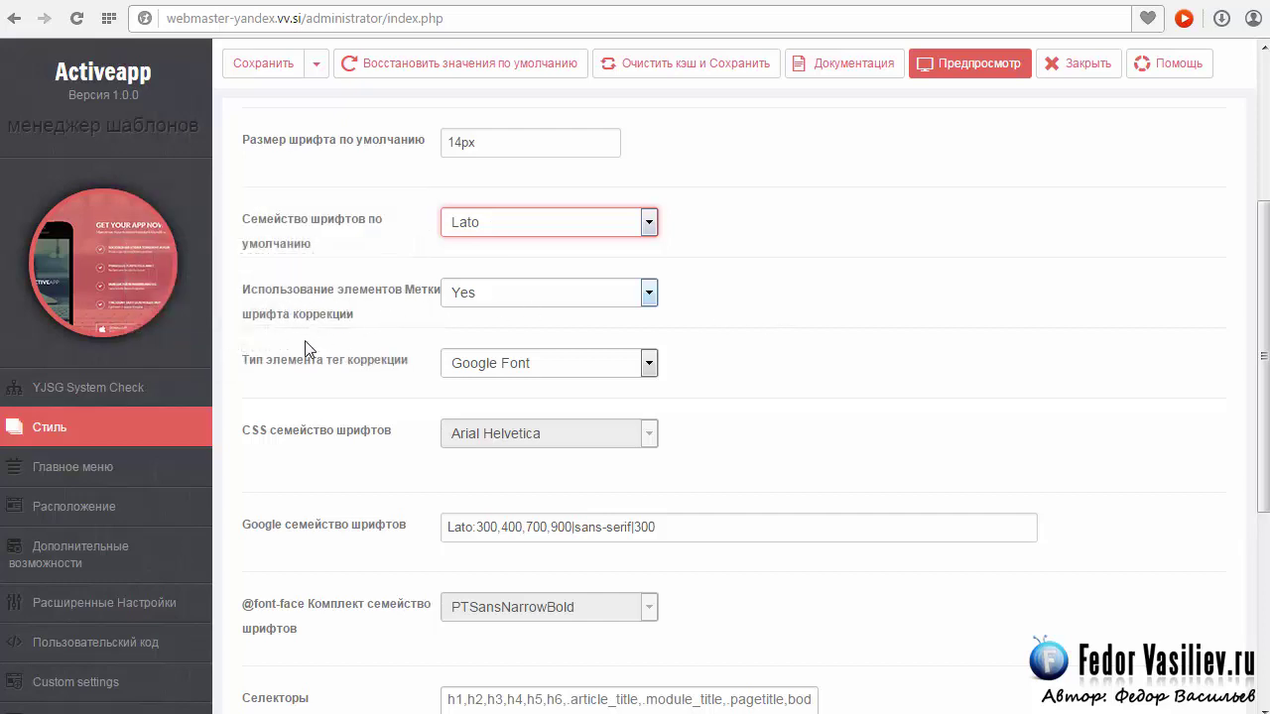
pyautogui.click(498, 294)
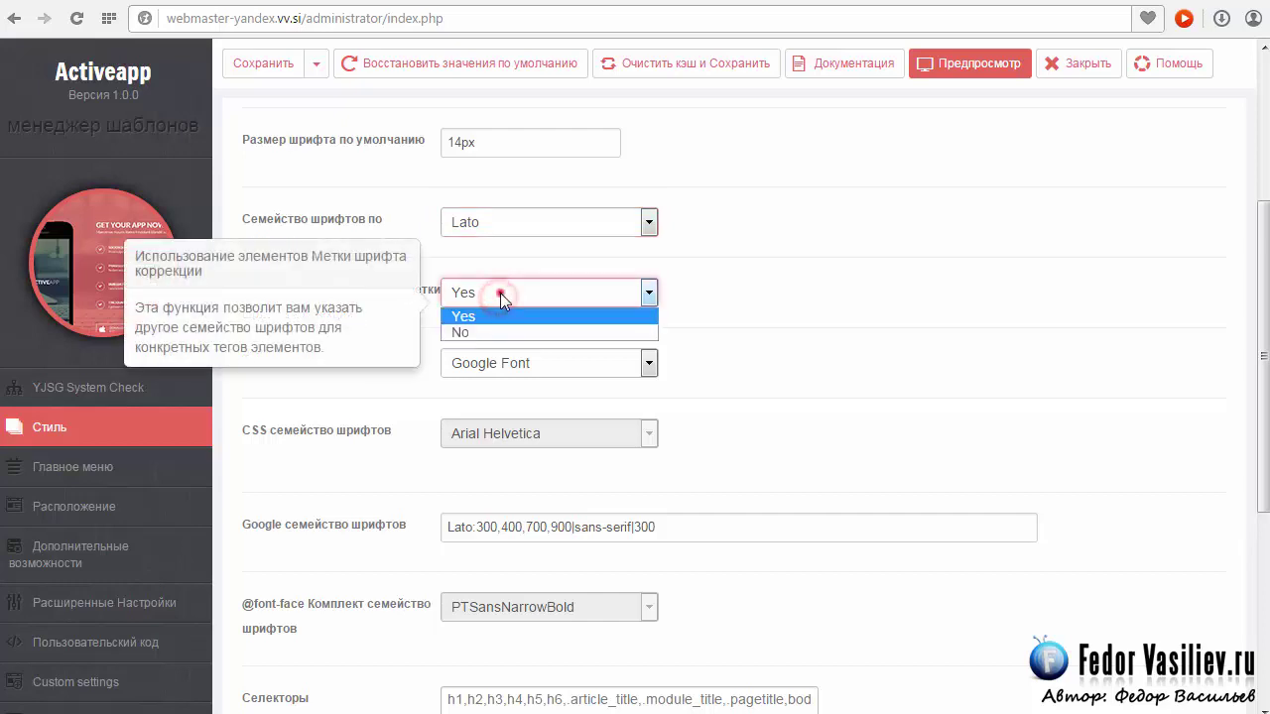
pyautogui.click(500, 291)
pyautogui.scroll(-1, 967, 313)
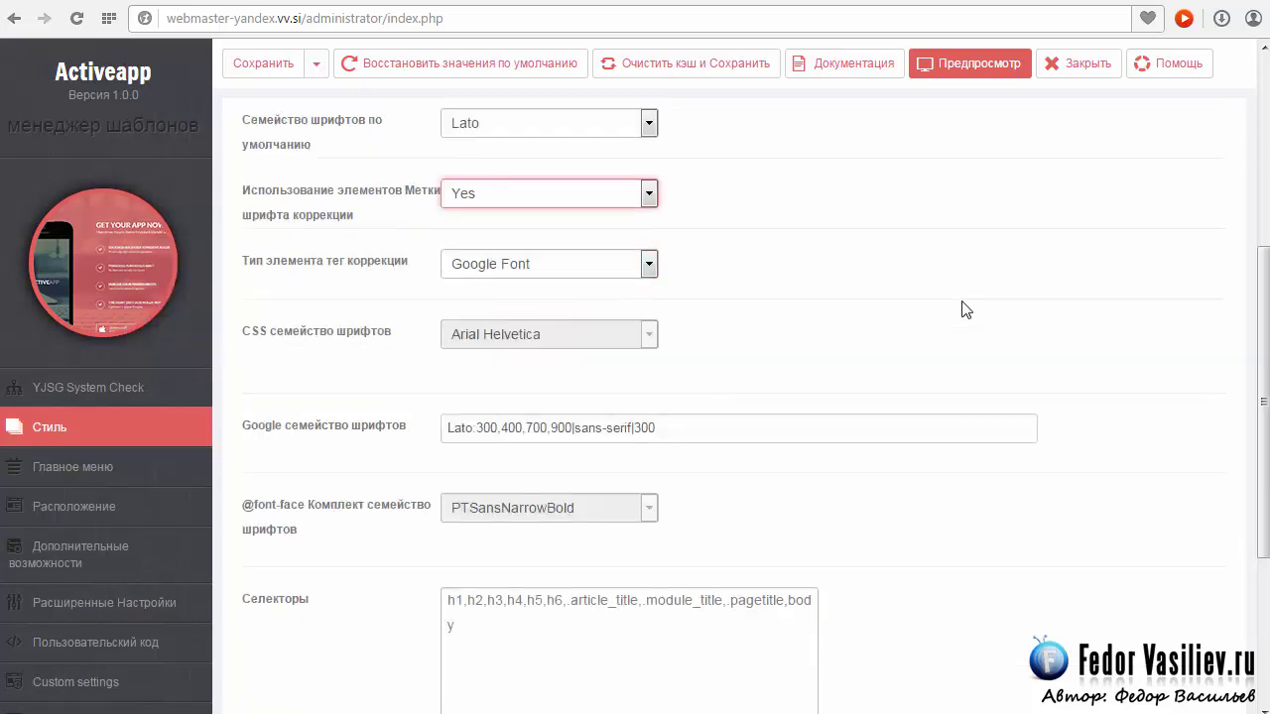
# Set the element tag correction type (Тип элемента тег коррекции) to CSS.
pyautogui.click(646, 265)
pyautogui.click(720, 260)
pyautogui.click(646, 263)
pyautogui.click(807, 269)
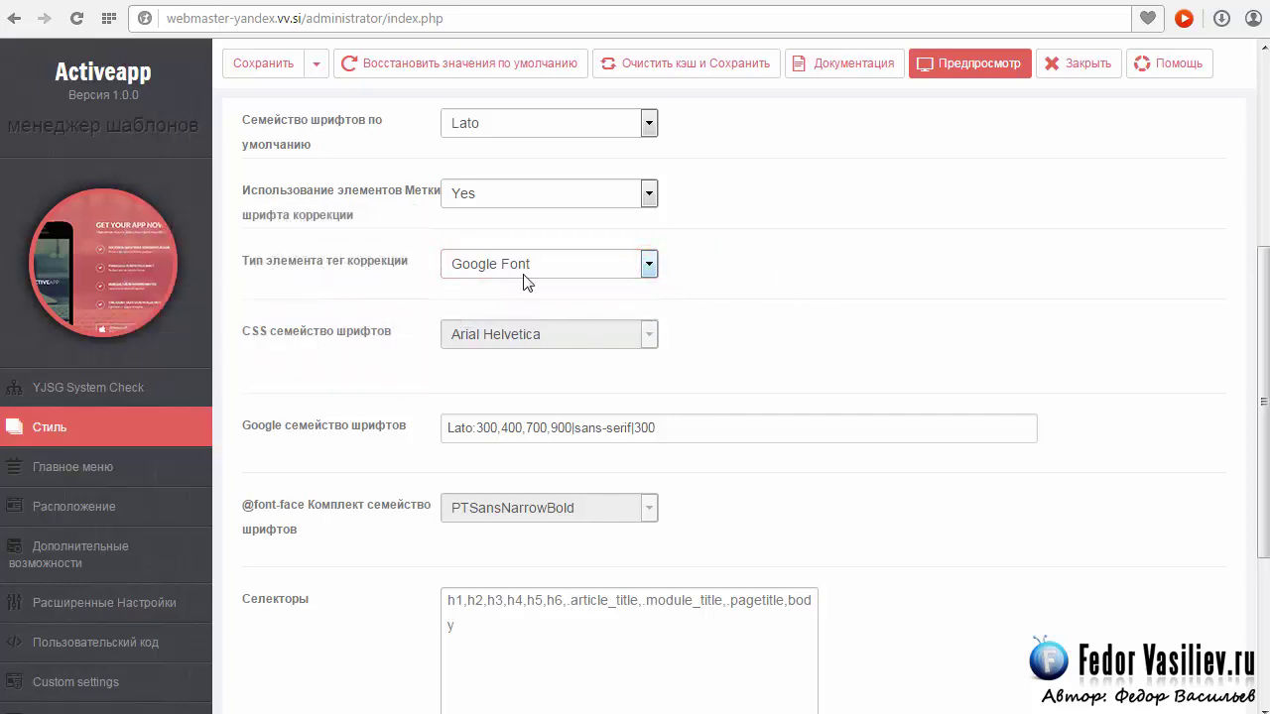
pyautogui.click(648, 267)
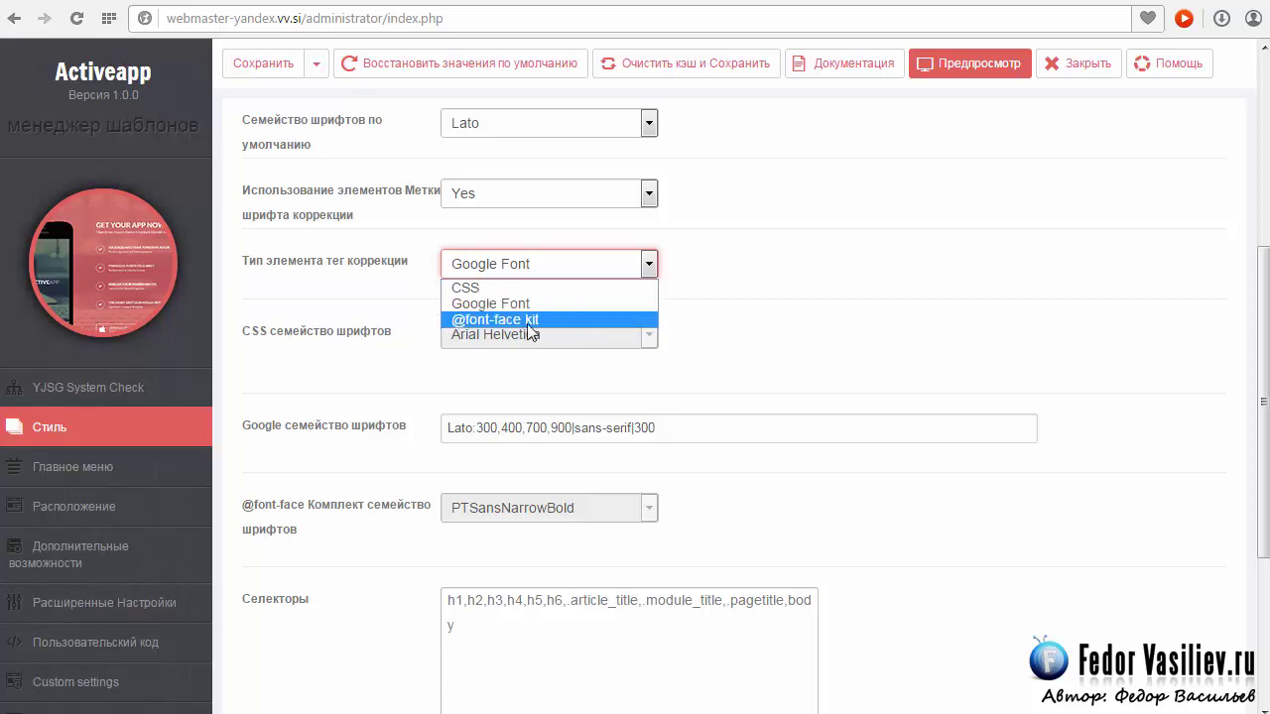
pyautogui.click(463, 287)
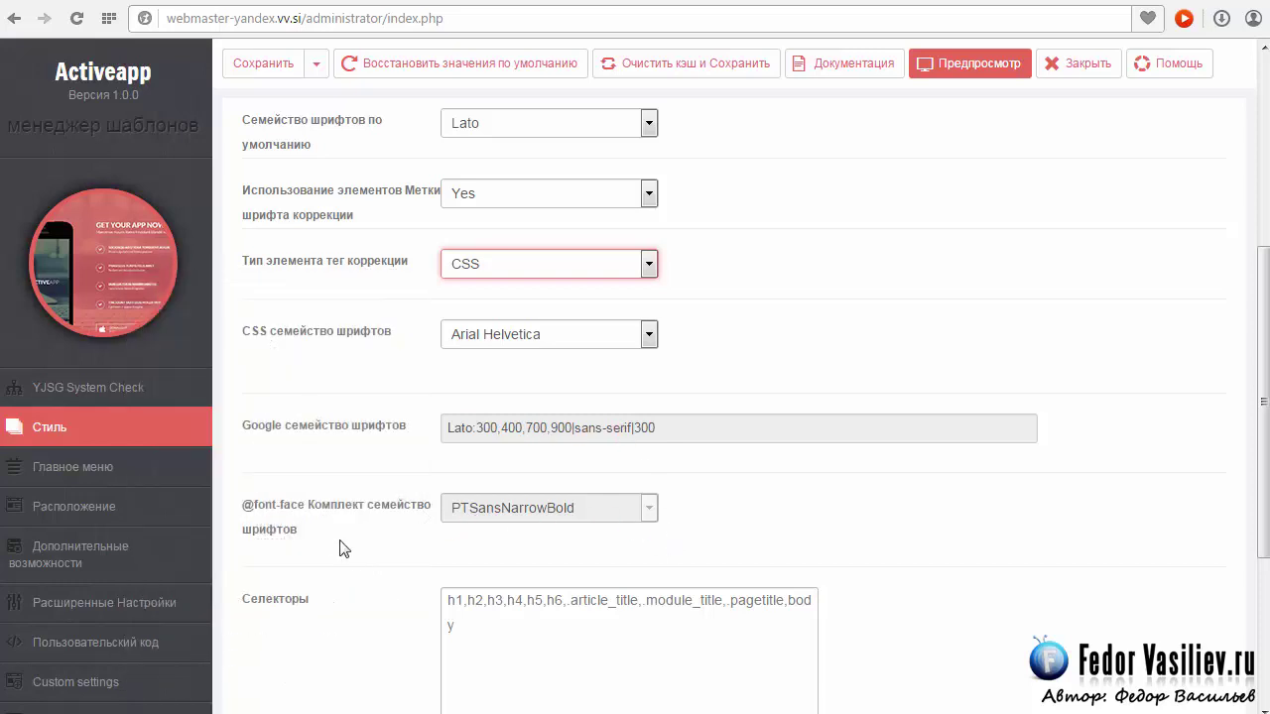
pyautogui.click(543, 268)
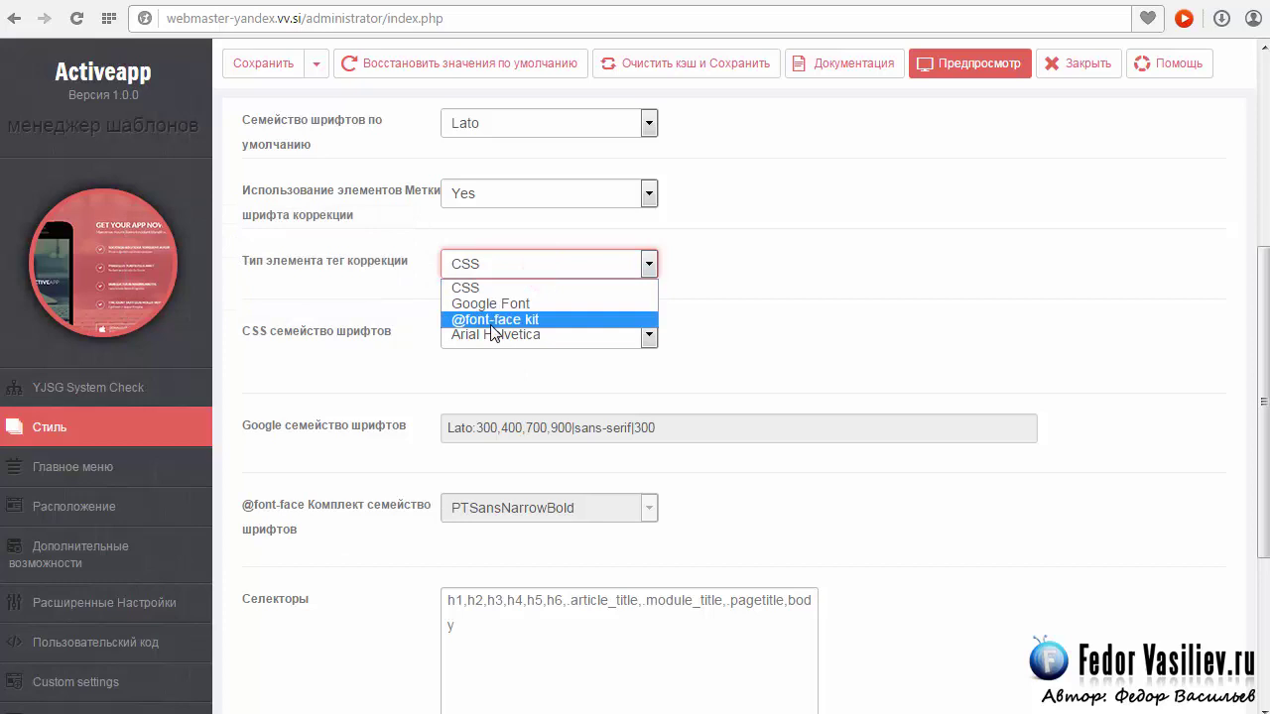
pyautogui.click(879, 249)
pyautogui.moveTo(550, 511)
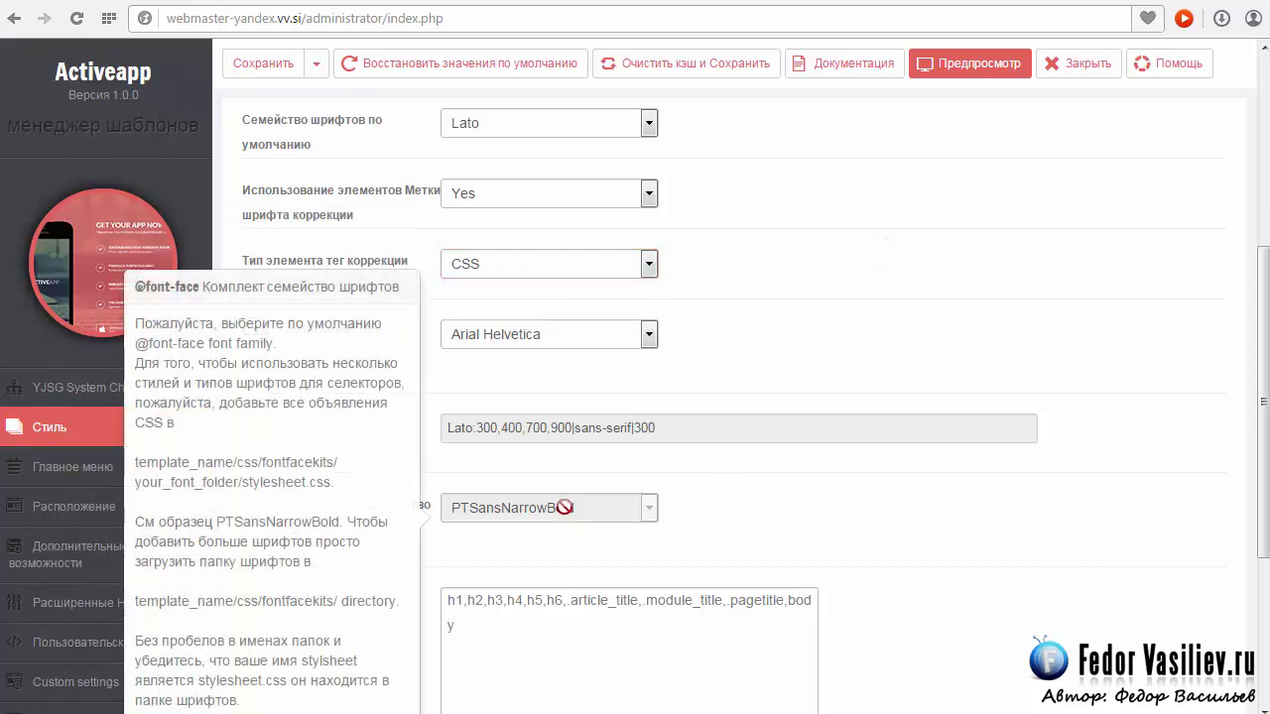
pyautogui.scroll(-1, 596, 476)
pyautogui.scroll(2, 496, 387)
# Look through the fonts offered for the default font family, leaving the selection at Lato.
pyautogui.moveTo(486, 377)
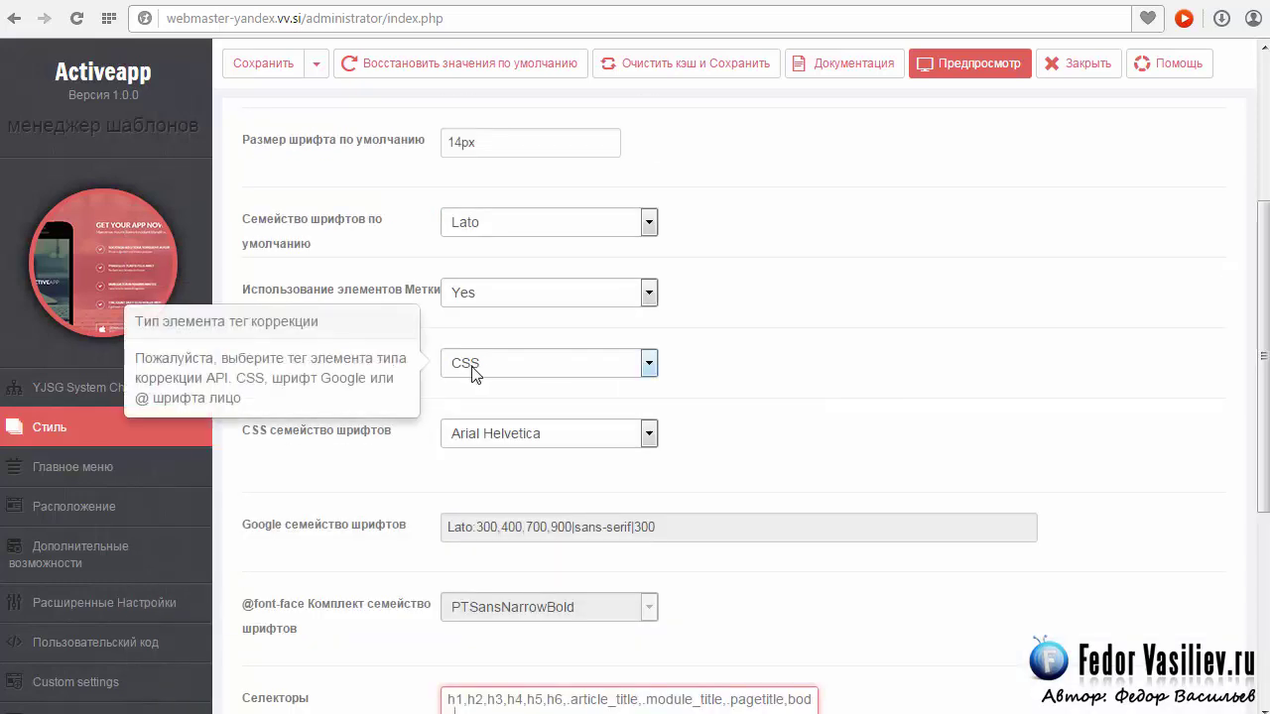
pyautogui.click(647, 224)
pyautogui.click(647, 224)
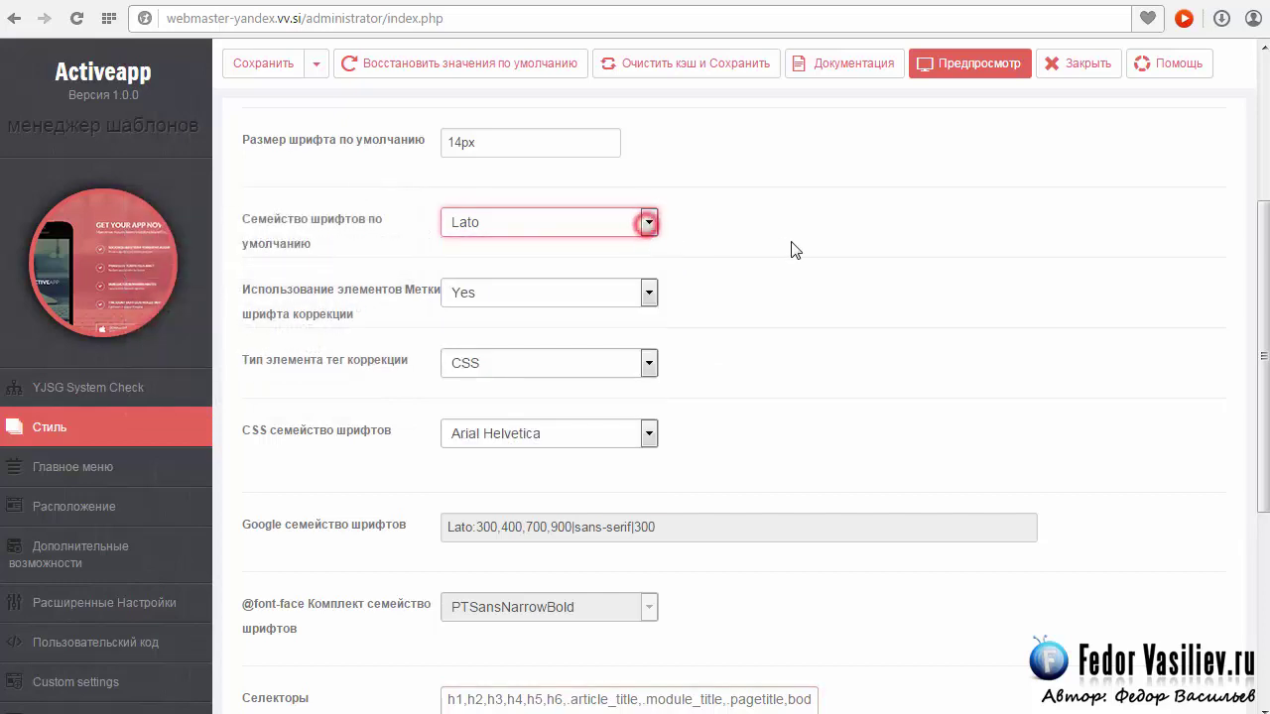
pyautogui.click(650, 224)
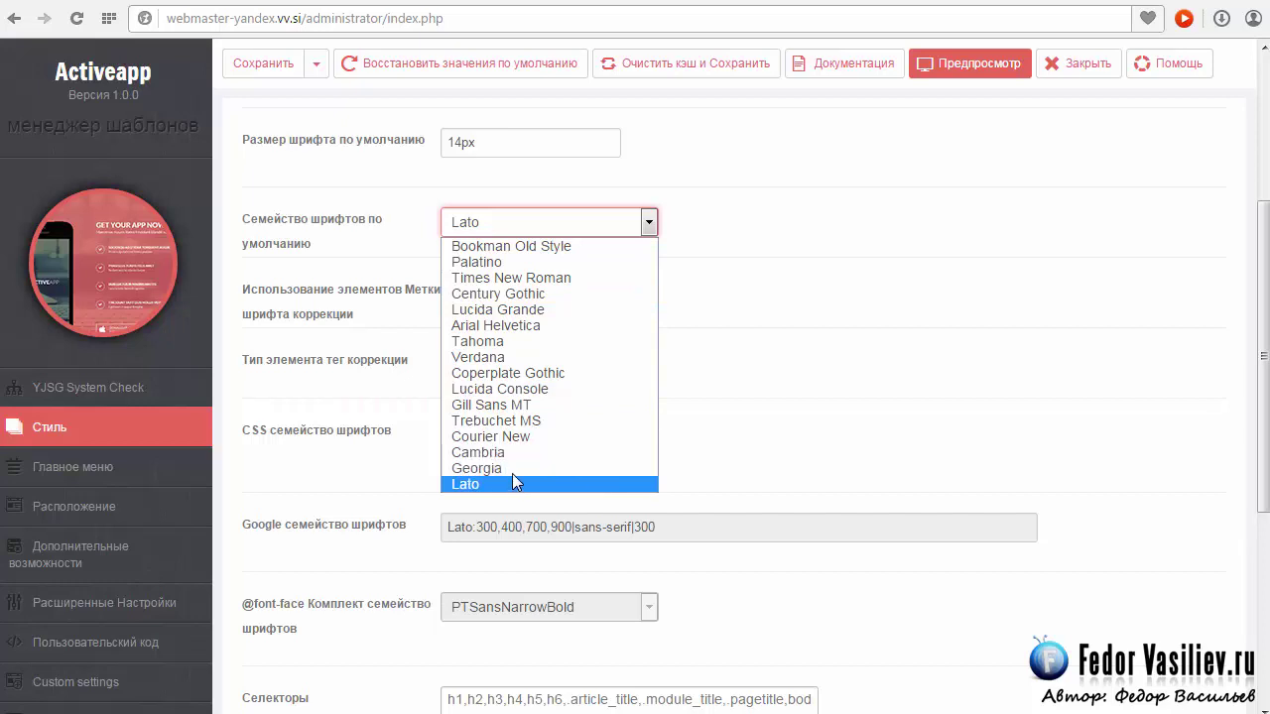
pyautogui.click(743, 239)
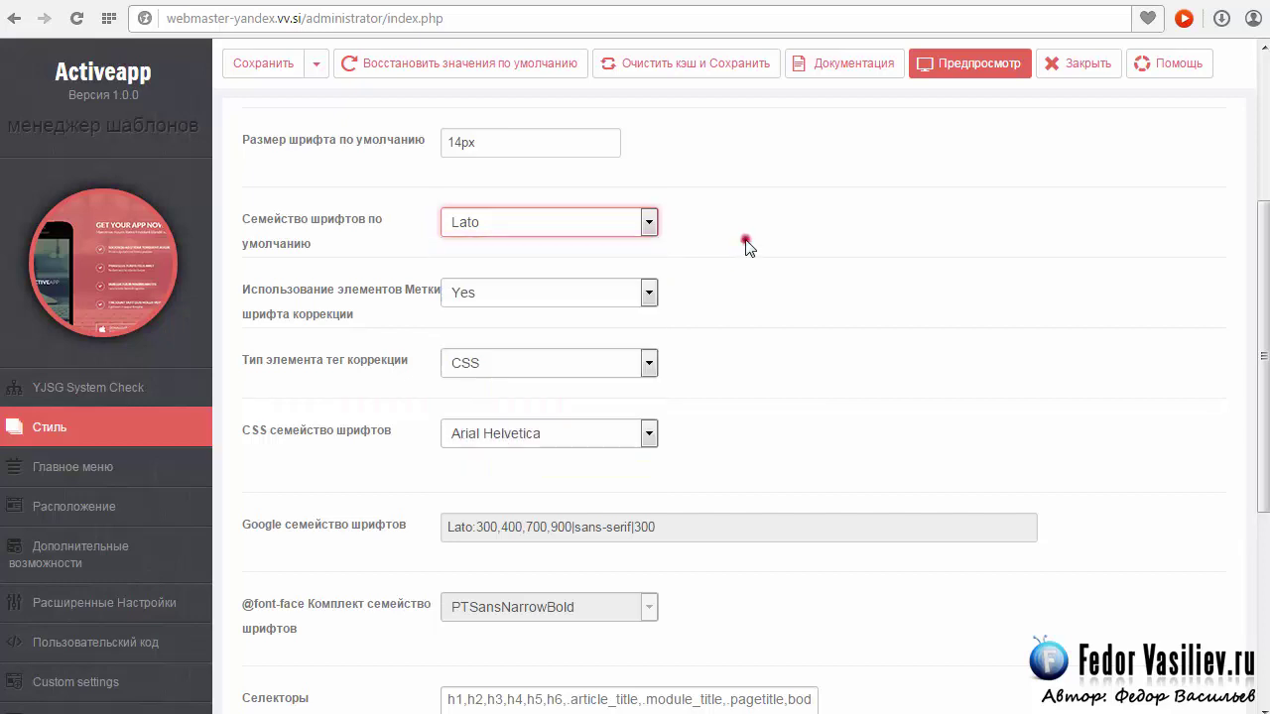
# Preview the live site and examine the fonts in the Обо мне text and the Подробнее button.
pyautogui.click(969, 63)
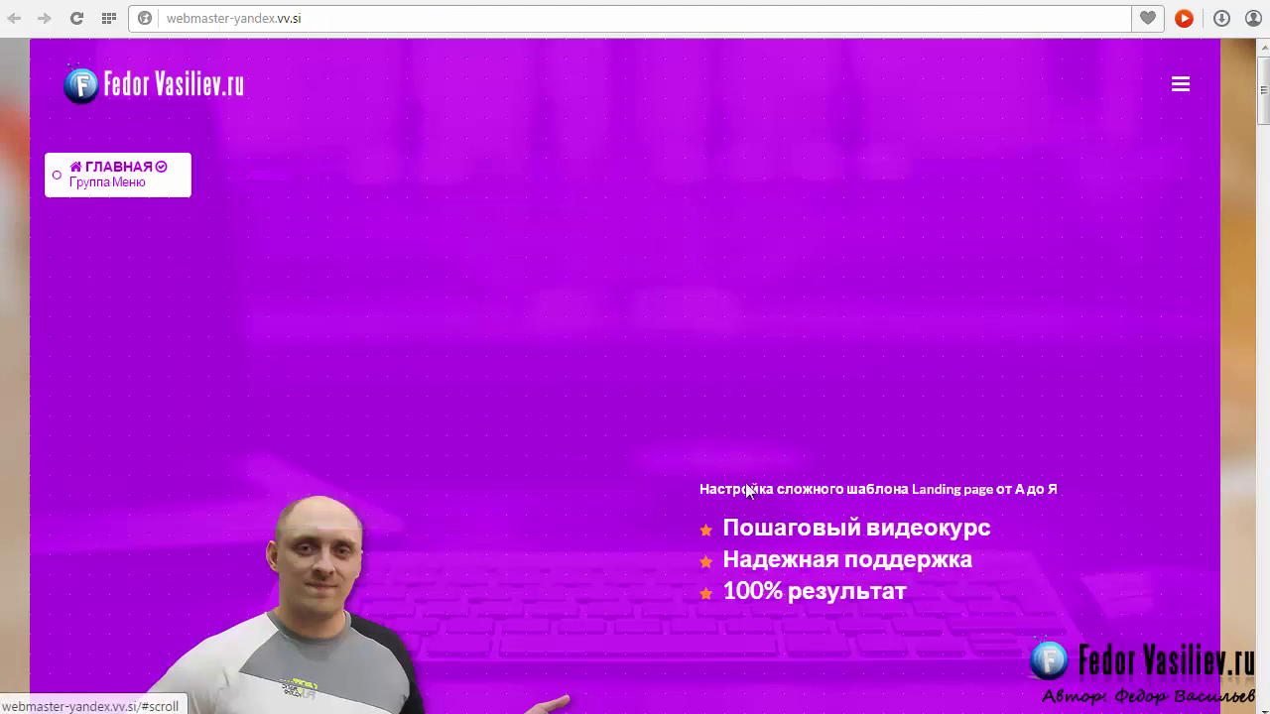
pyautogui.scroll(-2, 740, 427)
pyautogui.scroll(-10, 804, 348)
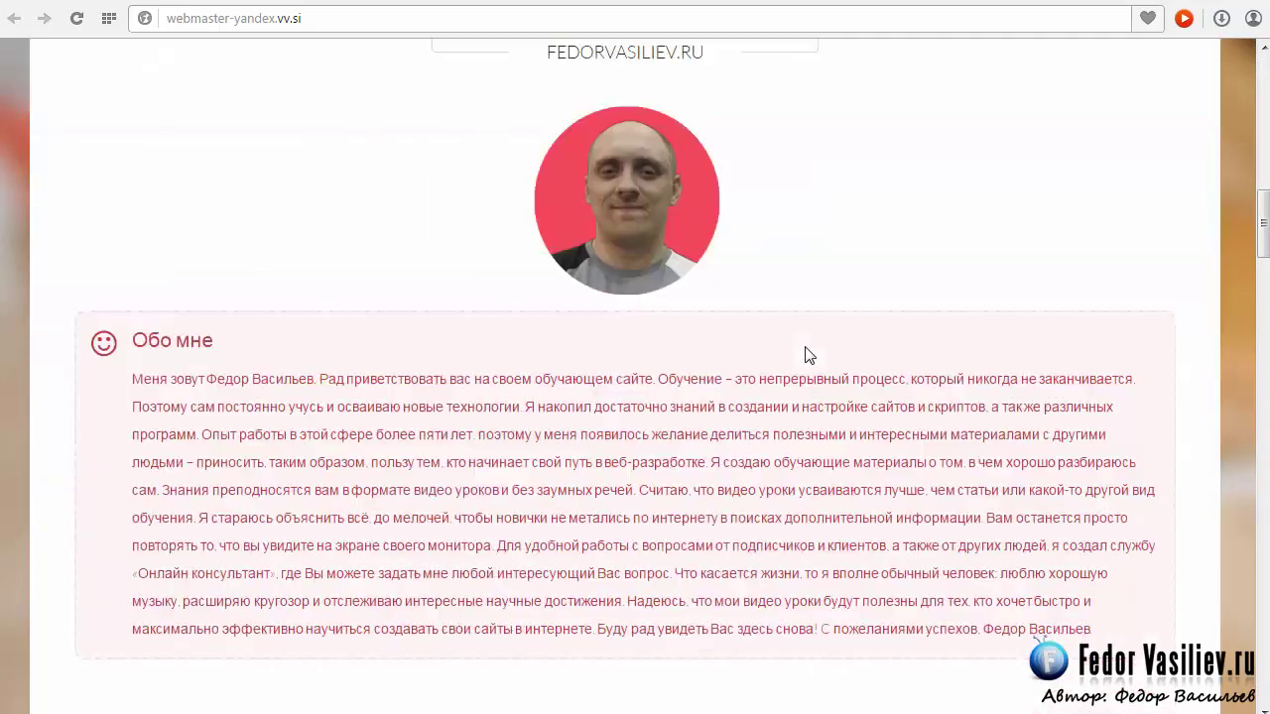
pyautogui.scroll(1, 360, 306)
pyautogui.scroll(-2, 648, 377)
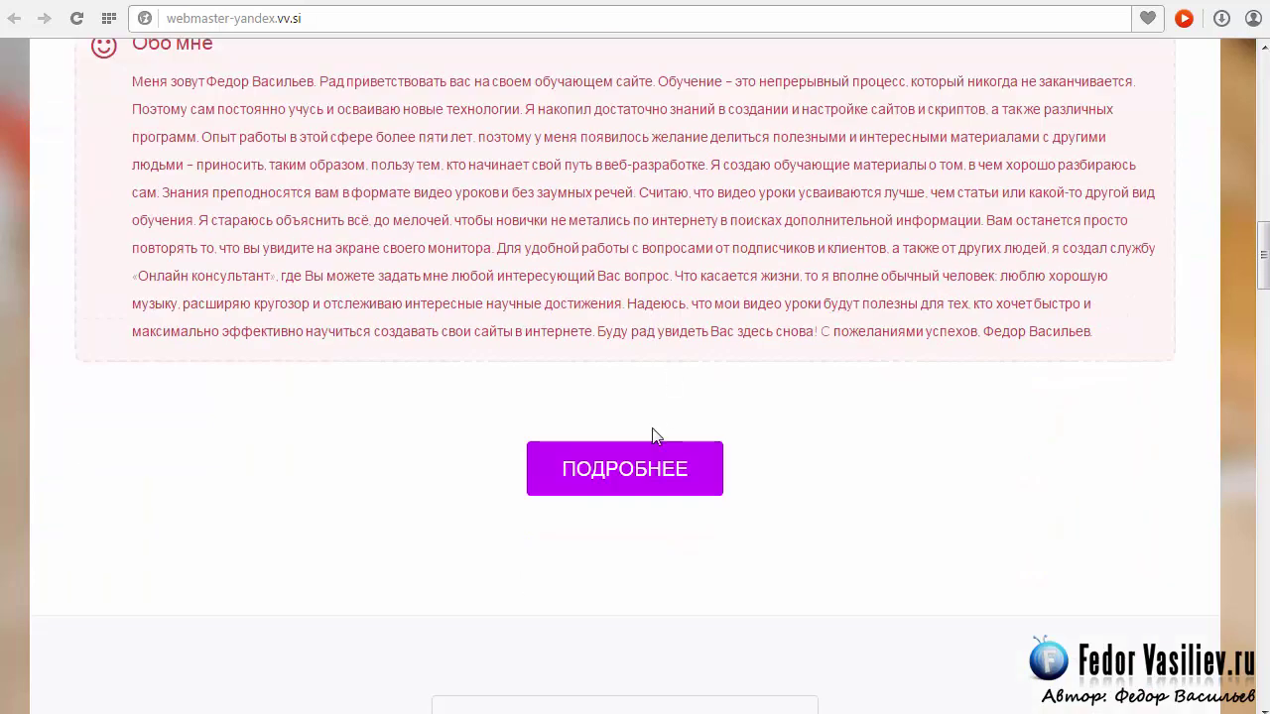
pyautogui.scroll(4, 843, 40)
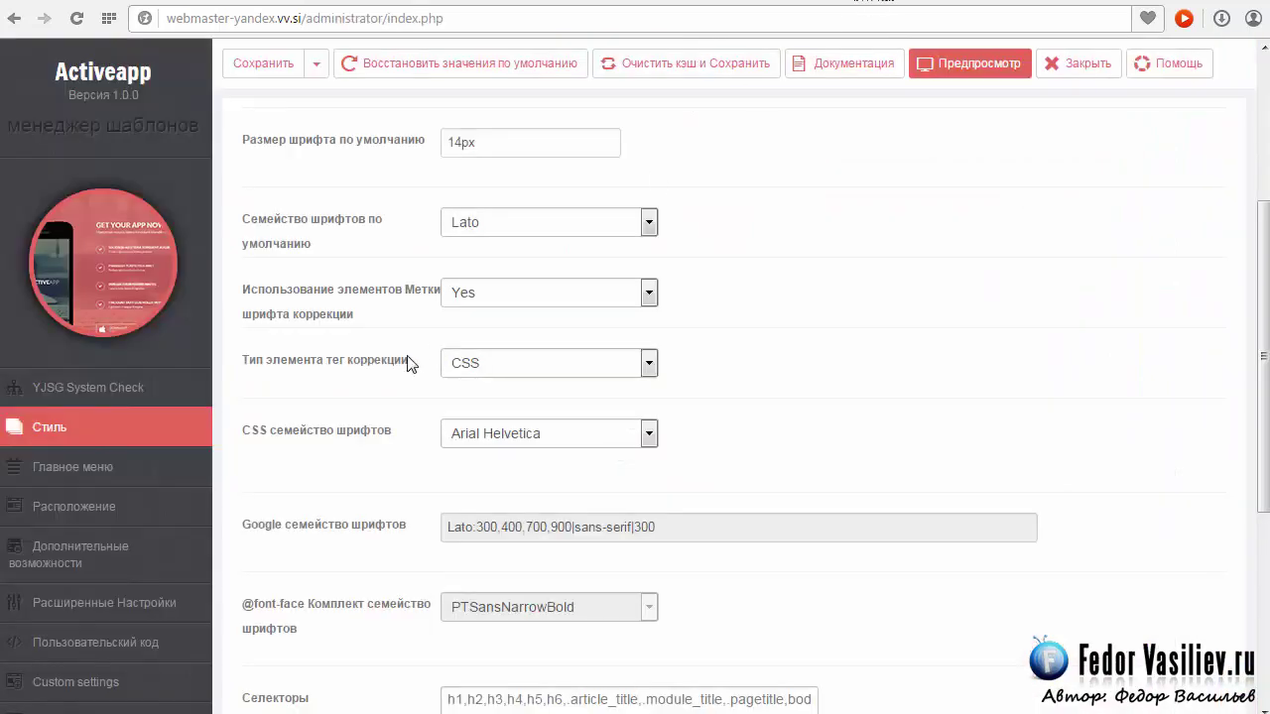
# Review the default font family options again and read the description of the Селекторы setting.
pyautogui.click(649, 222)
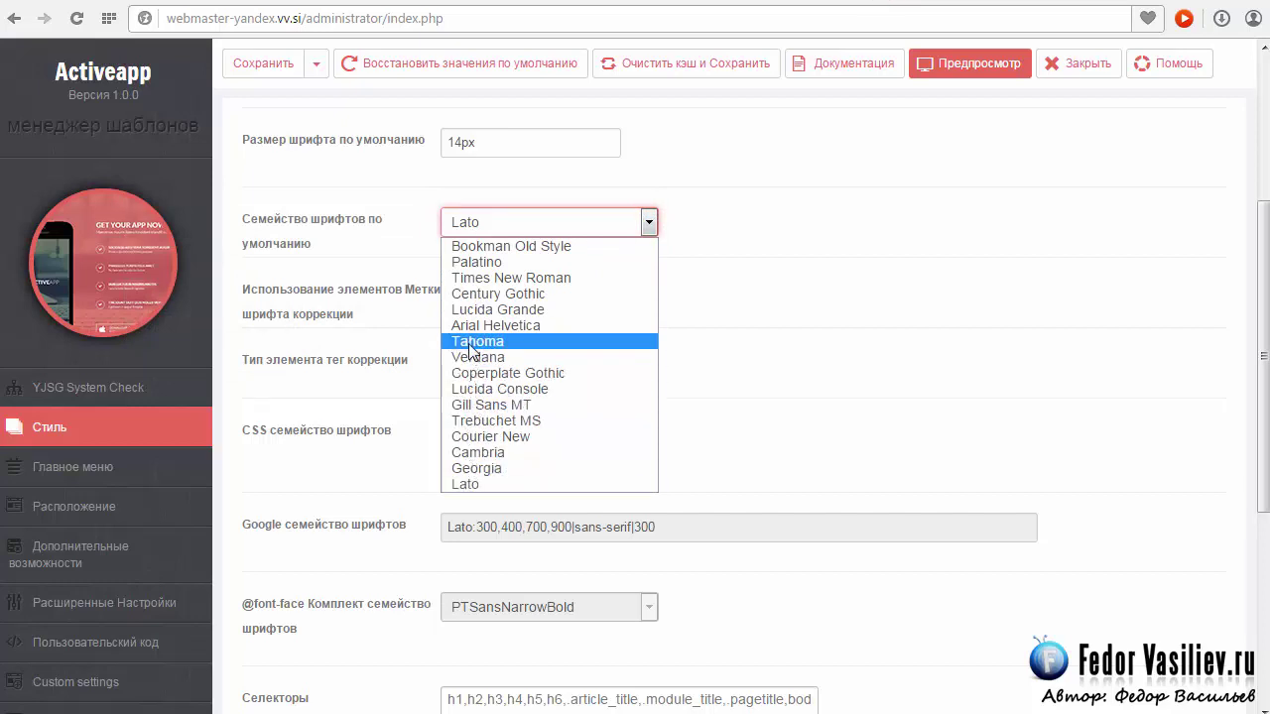
pyautogui.click(845, 263)
pyautogui.scroll(-2, 851, 268)
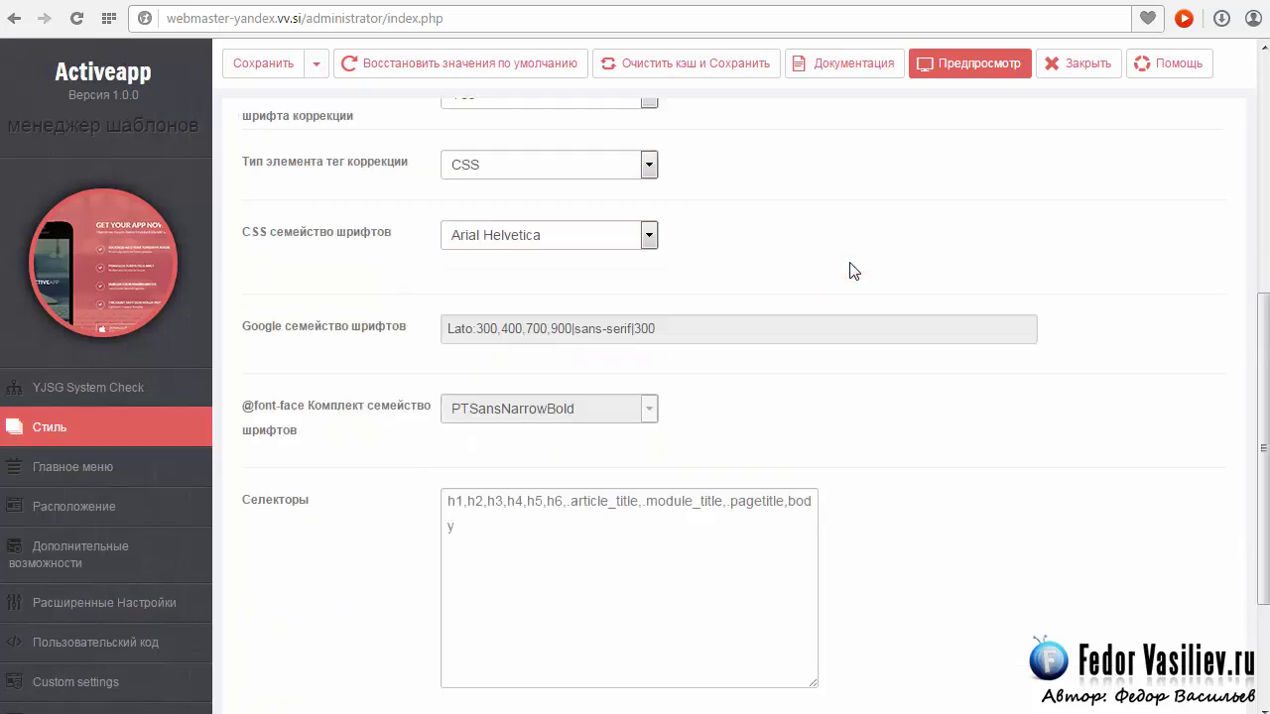
pyautogui.scroll(-1, 850, 270)
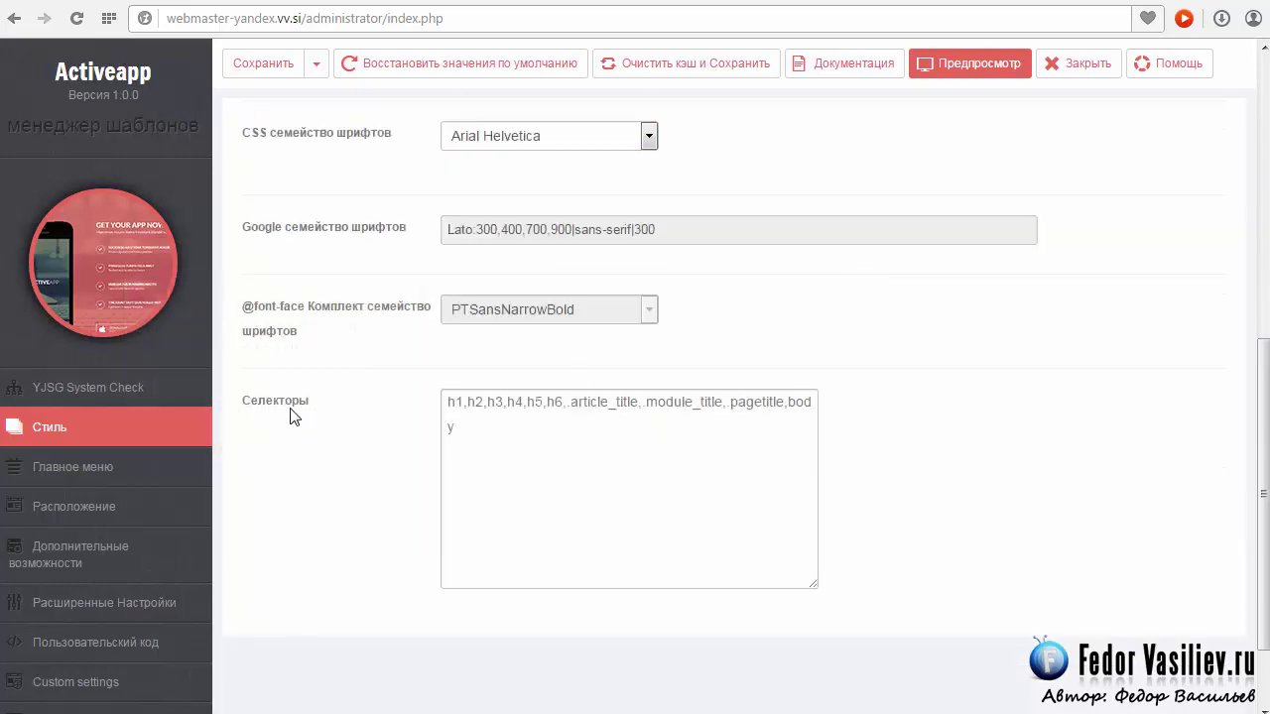
pyautogui.moveTo(297, 421)
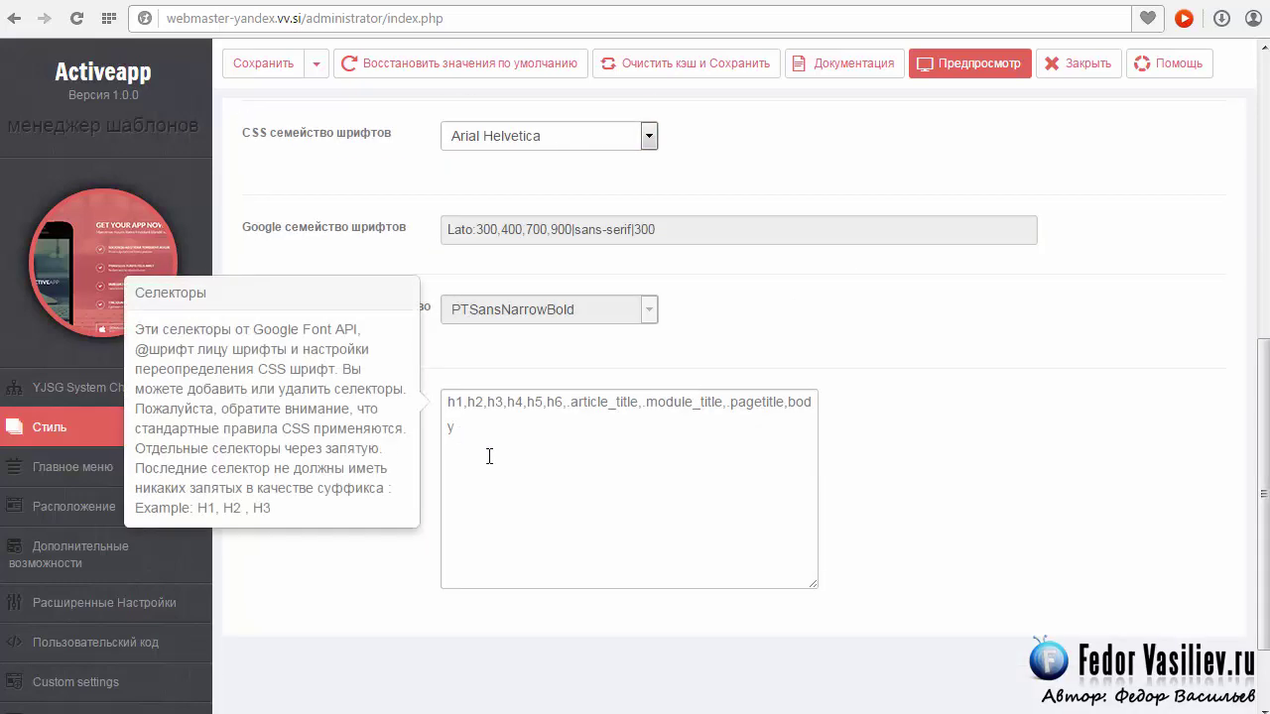
# Examine the selectors in the Селекторы field one by one, from h1–h6 through .article_title, .module_title and .pagetitle to body.
pyautogui.click(448, 402)
pyautogui.moveTo(447, 401); pyautogui.dragTo(563, 416)
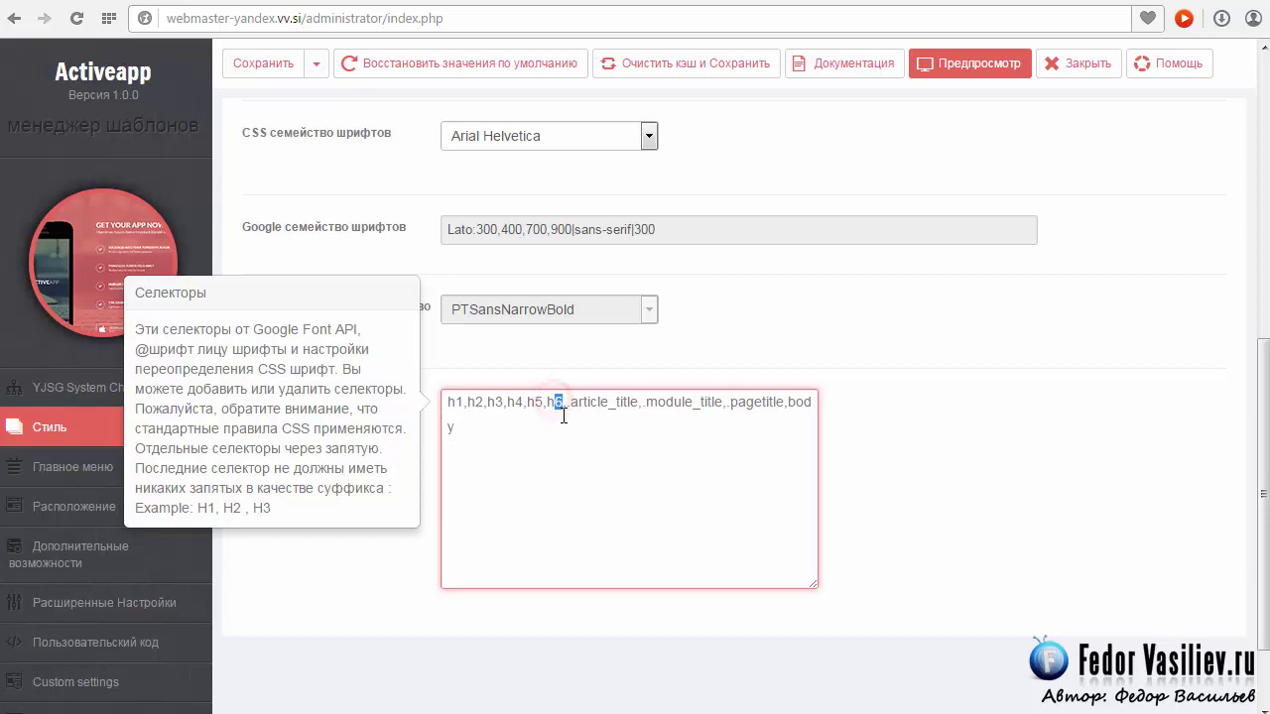
pyautogui.moveTo(686, 402); pyautogui.dragTo(599, 402)
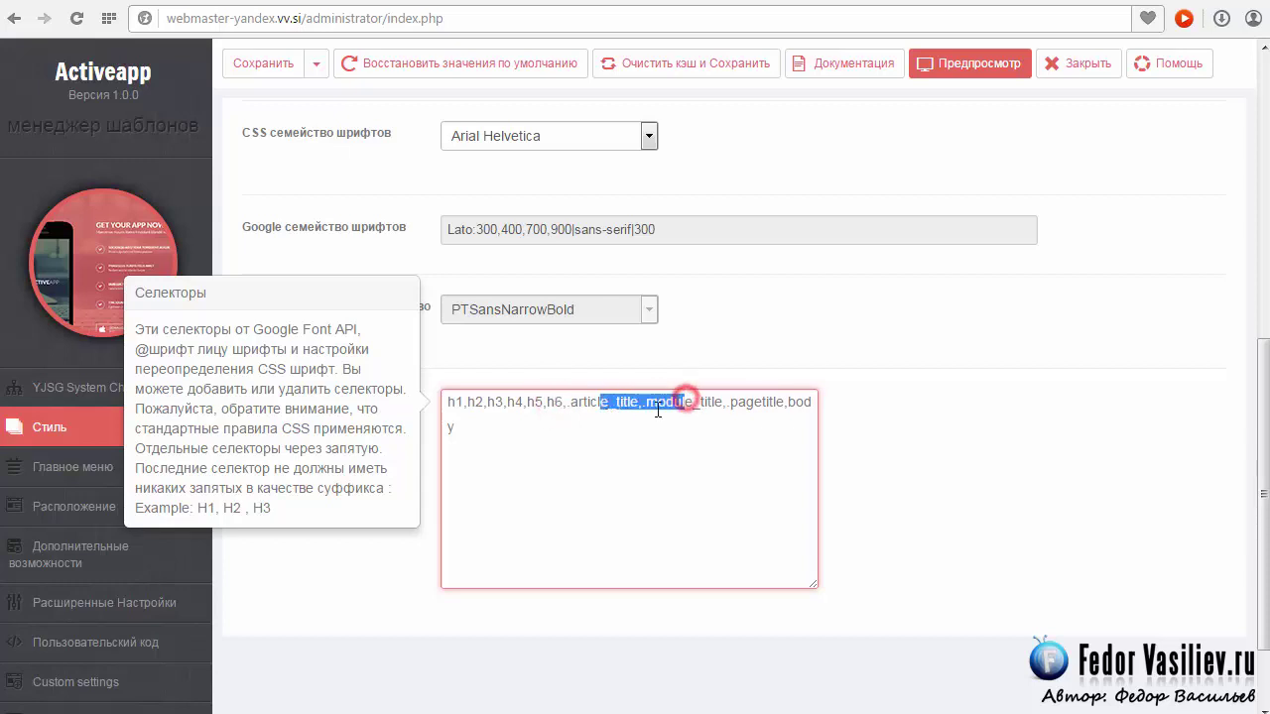
pyautogui.moveTo(784, 402); pyautogui.dragTo(702, 402)
pyautogui.moveTo(784, 402); pyautogui.dragTo(819, 404)
pyautogui.click(547, 444)
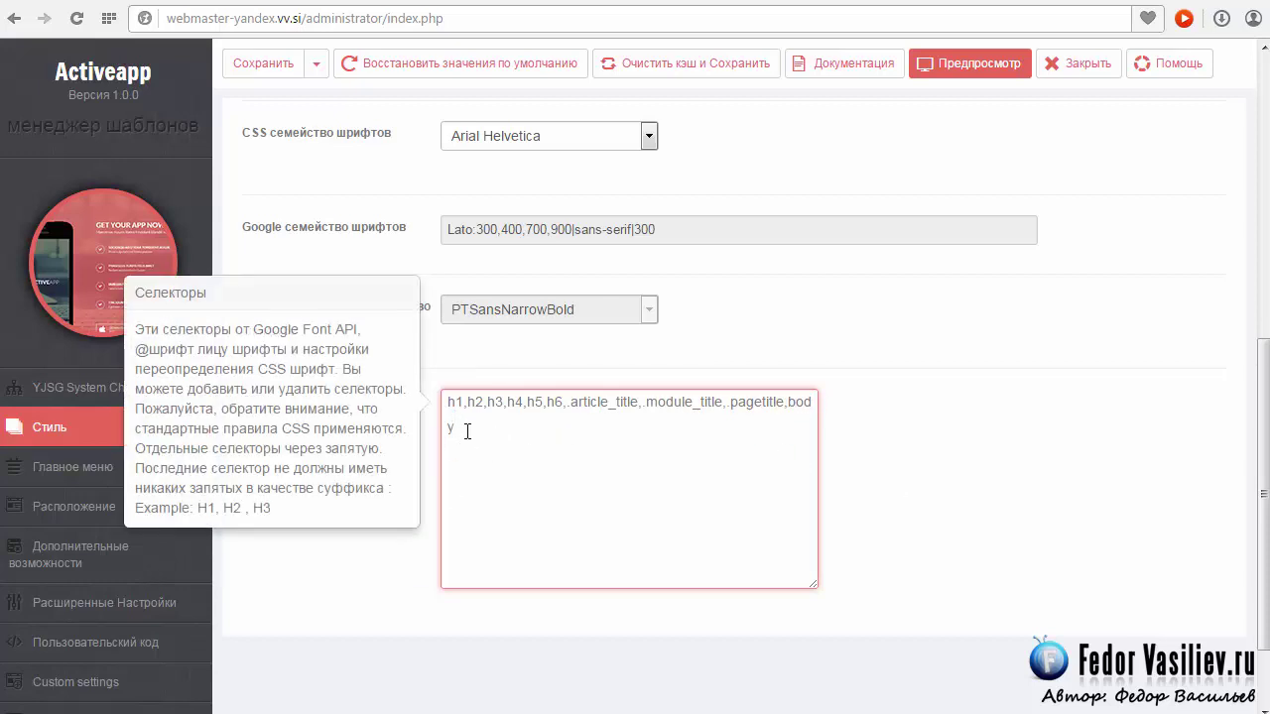
pyautogui.tripleClick(540, 445)
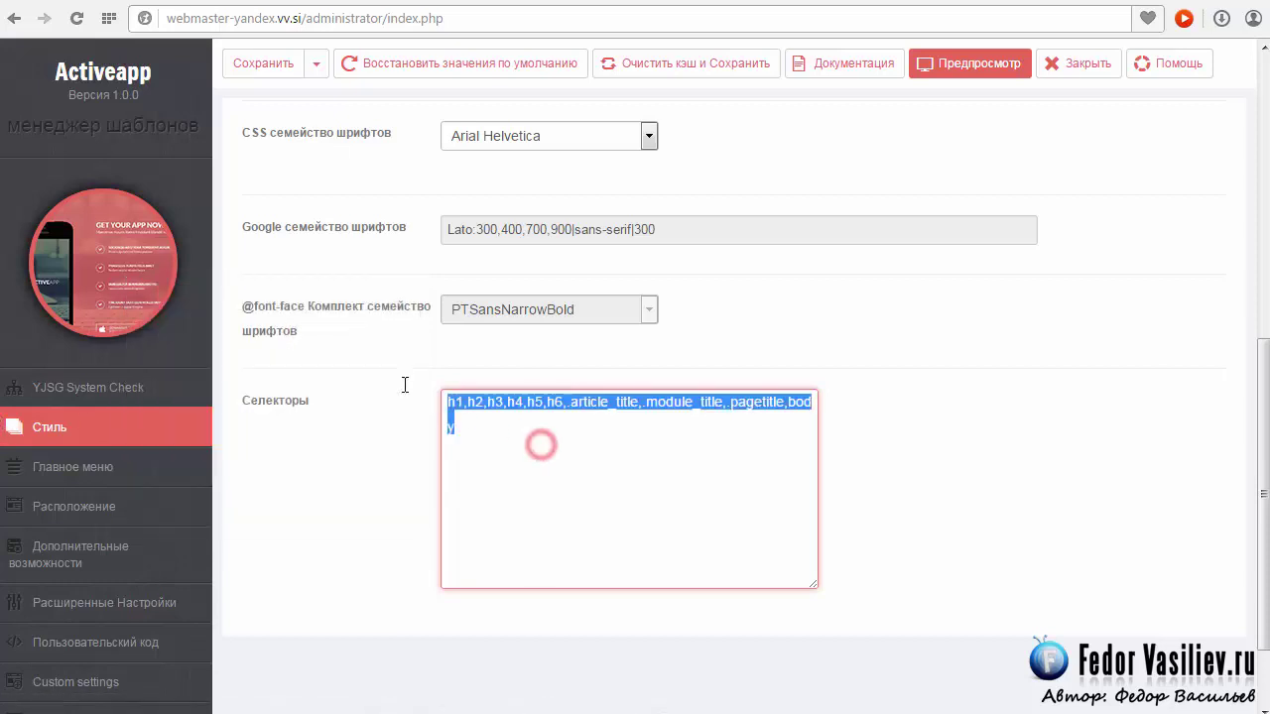
pyautogui.click(495, 445)
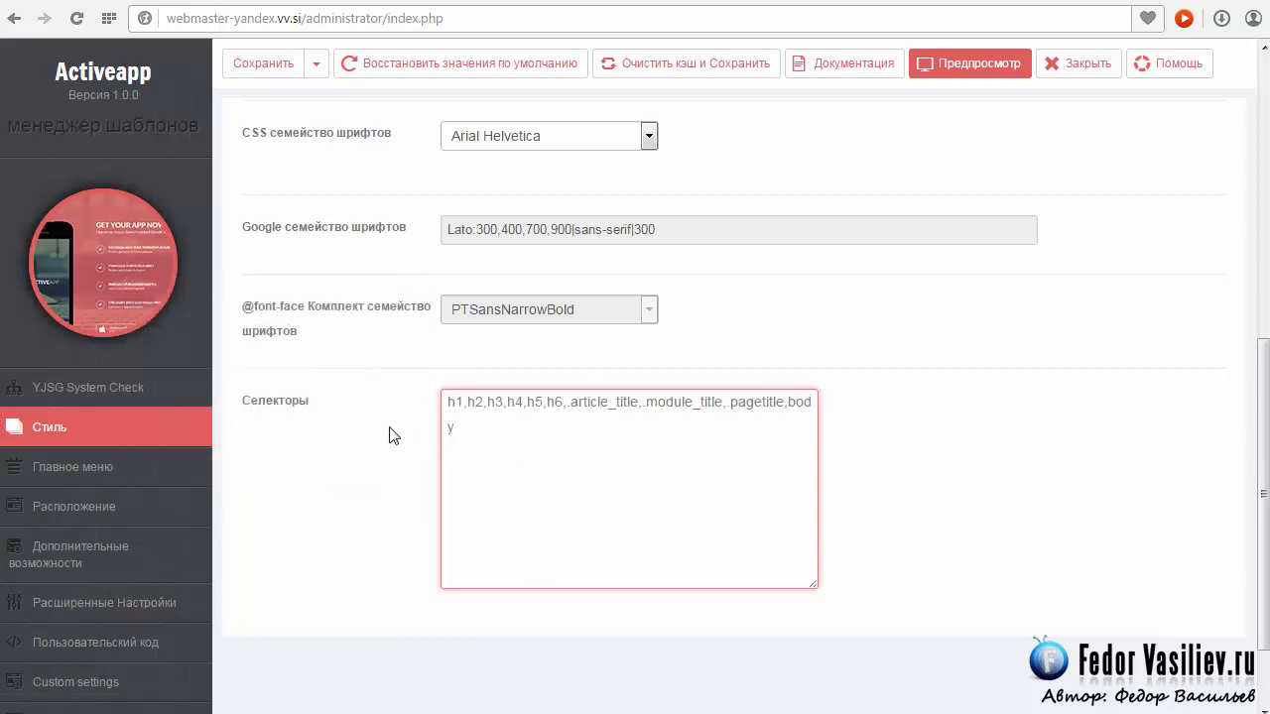
pyautogui.click(483, 433)
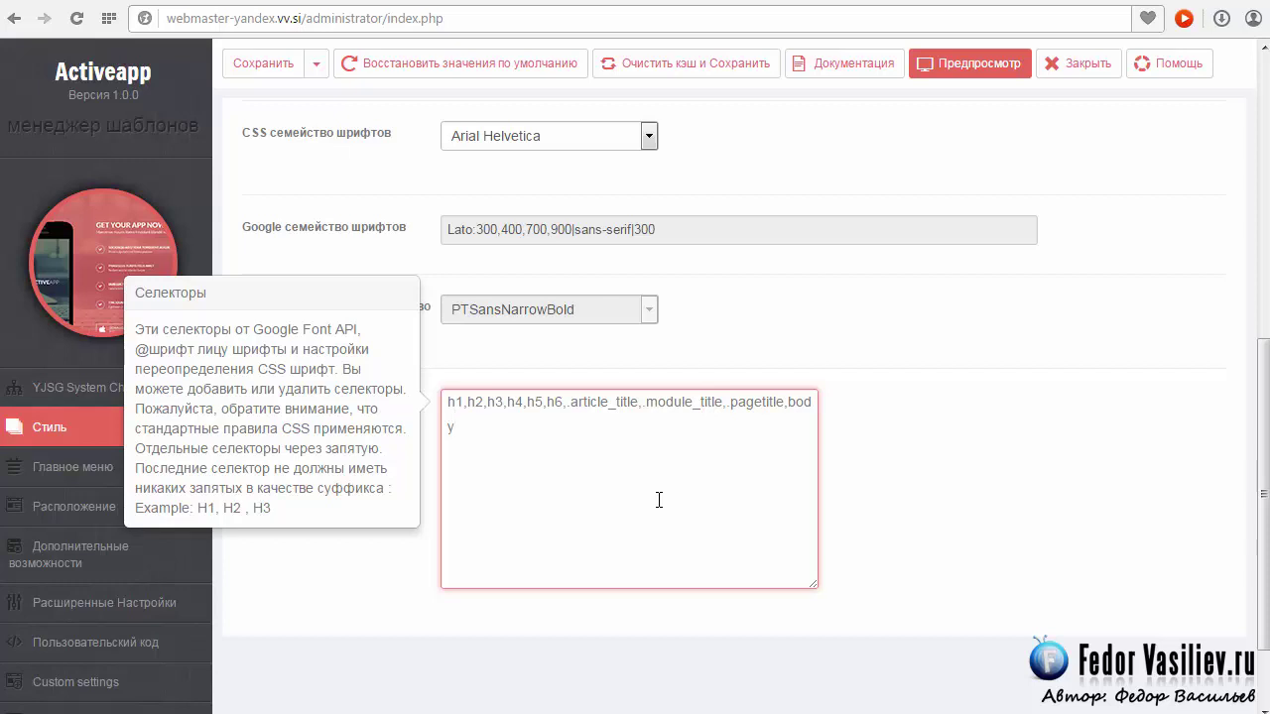
# Highlight the h3 selector and compare it with text on the live site.
pyautogui.doubleClick(495, 402)
pyautogui.click(964, 2)
pyautogui.scroll(2, 739, 340)
pyautogui.moveTo(558, 305); pyautogui.dragTo(737, 308)
pyautogui.click(699, 313)
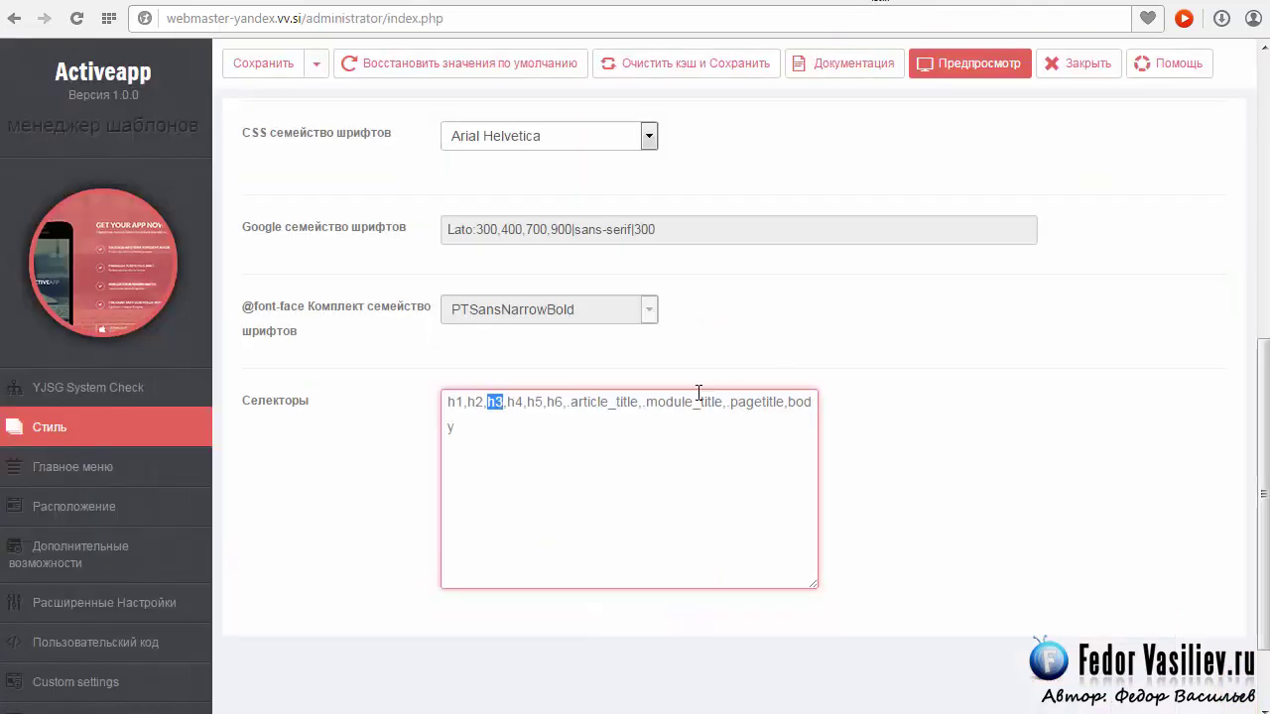
# Examine the h3, body and .module_title entries in the Селекторы field and reread the setting's description.
pyautogui.click(495, 402)
pyautogui.doubleClick(492, 405)
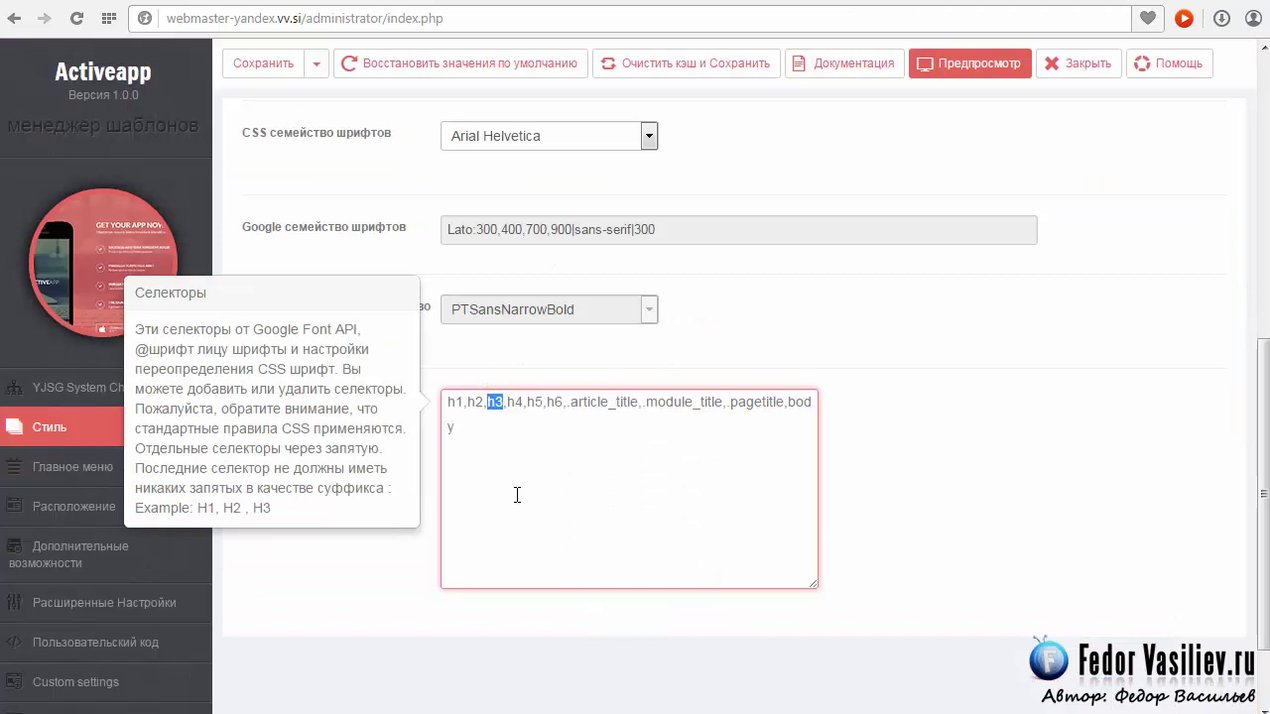
pyautogui.doubleClick(496, 403)
pyautogui.doubleClick(501, 400)
pyautogui.doubleClick(793, 402)
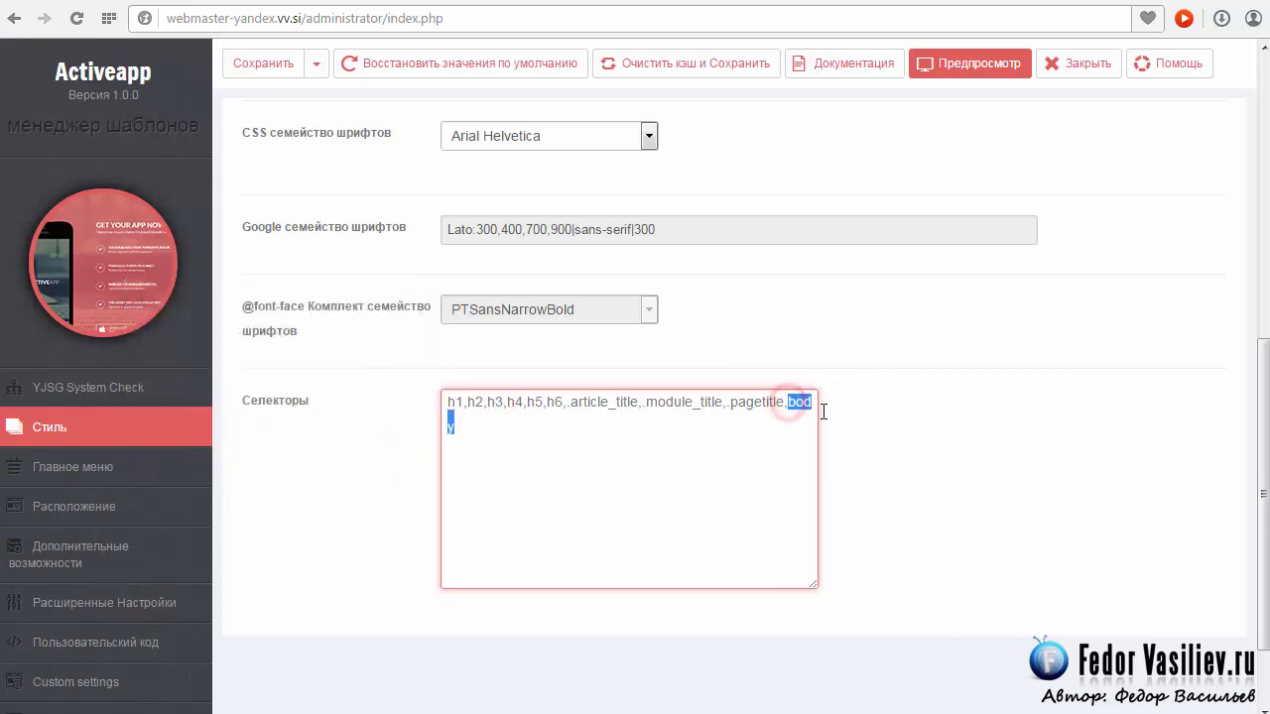
pyautogui.click(659, 401)
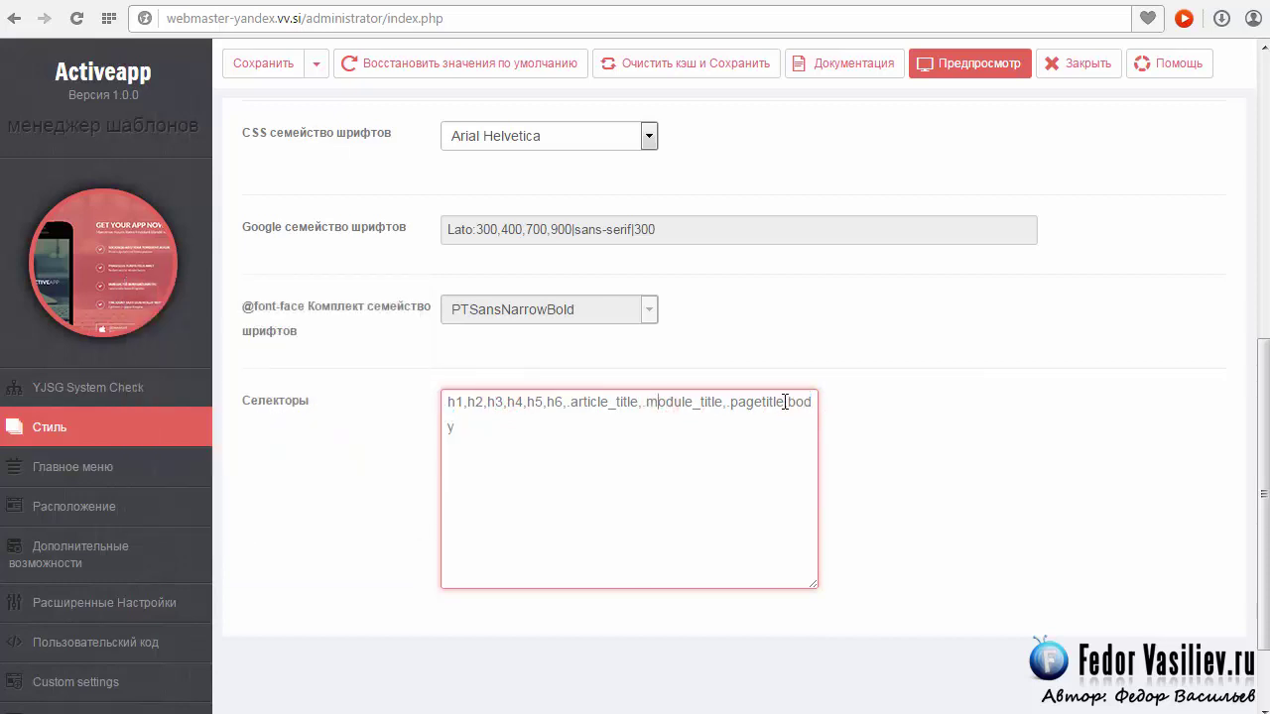
pyautogui.click(570, 459)
pyautogui.click(488, 446)
pyautogui.hotkey('ctrl', 'a')
pyautogui.click(458, 406)
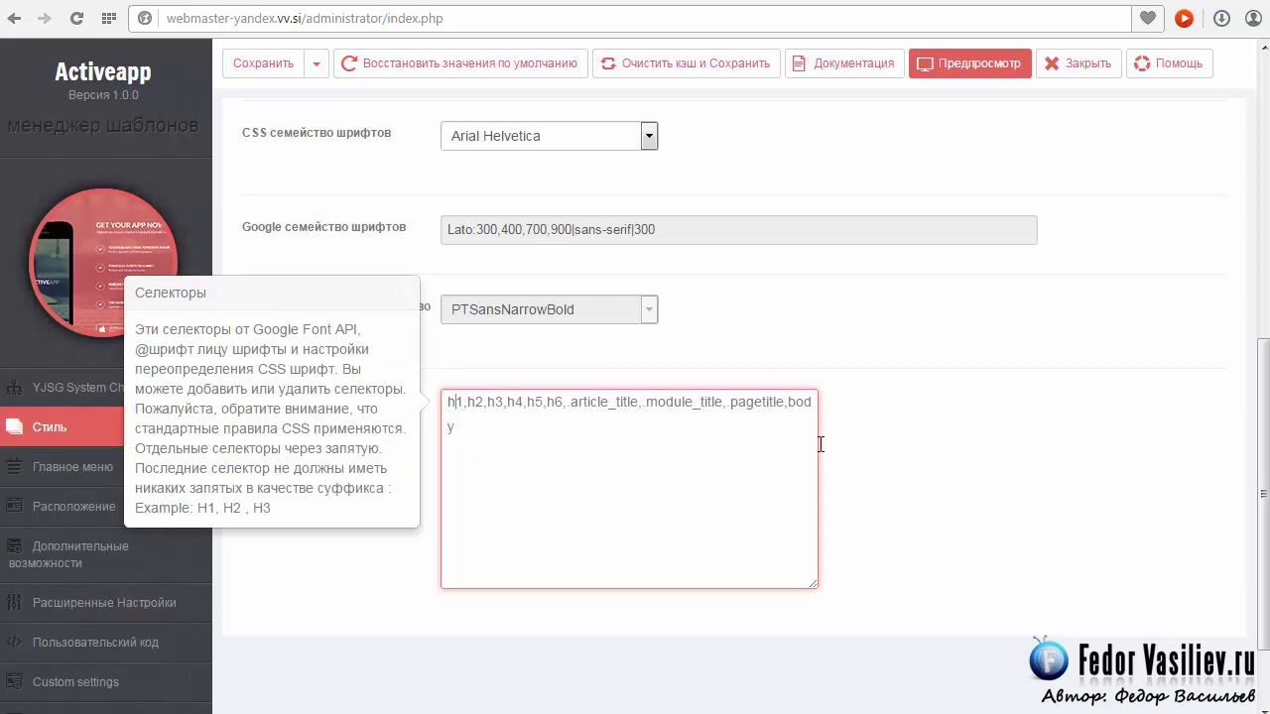
# Set the Тип элемента тег коррекции option to Google Font.
pyautogui.scroll(3, 820, 443)
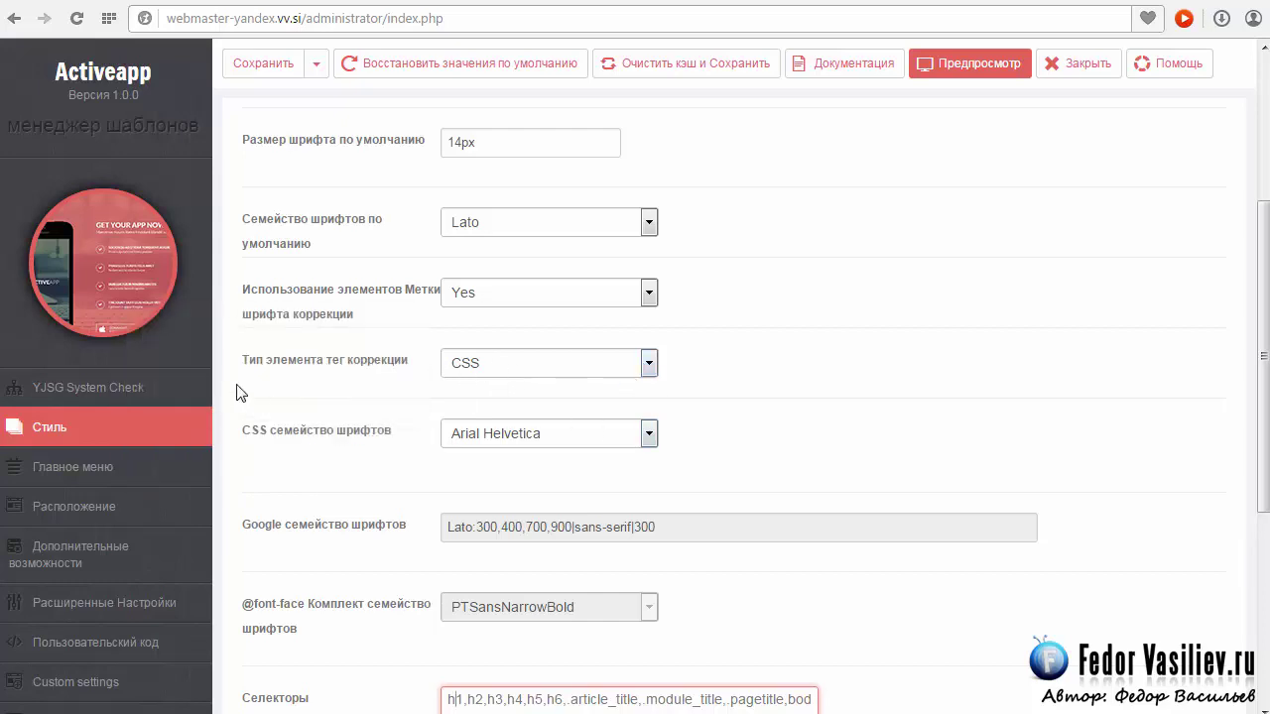
pyautogui.click(648, 363)
pyautogui.click(459, 403)
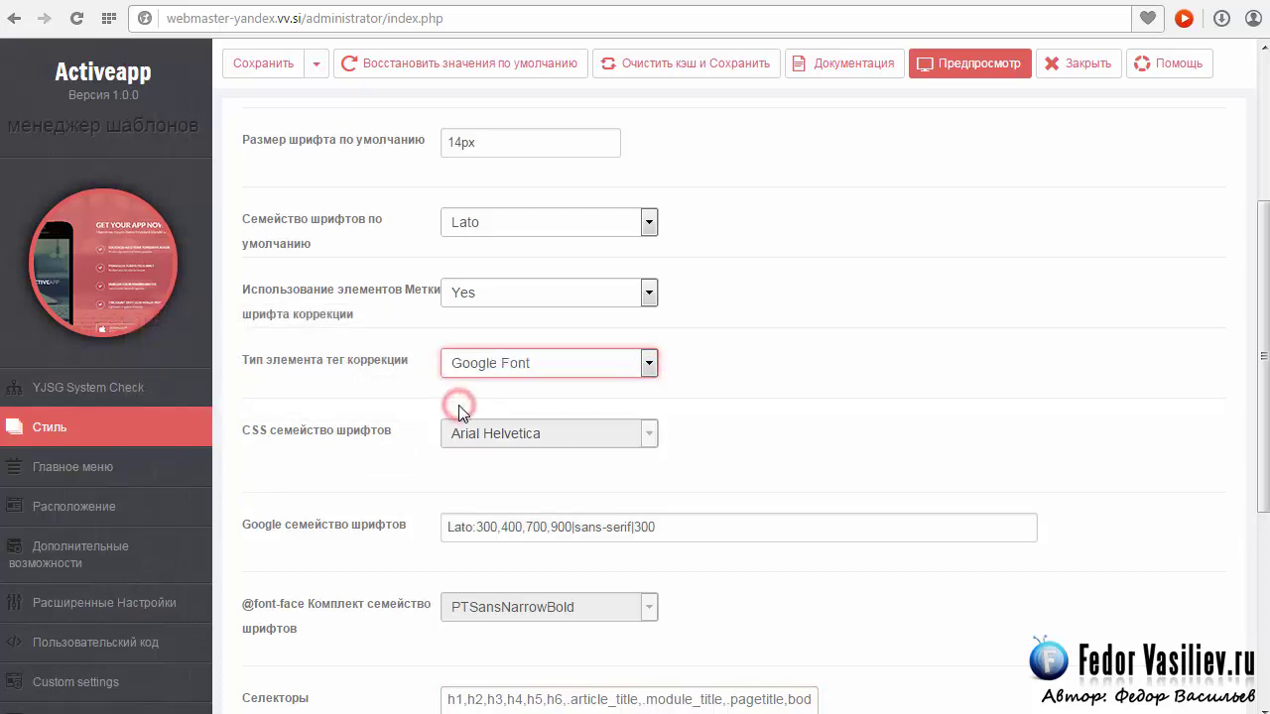
# Read the description of the Google семейство шрифтов setting and examine its value together with the entries in the Селекторы field.
pyautogui.scroll(-2, 335, 347)
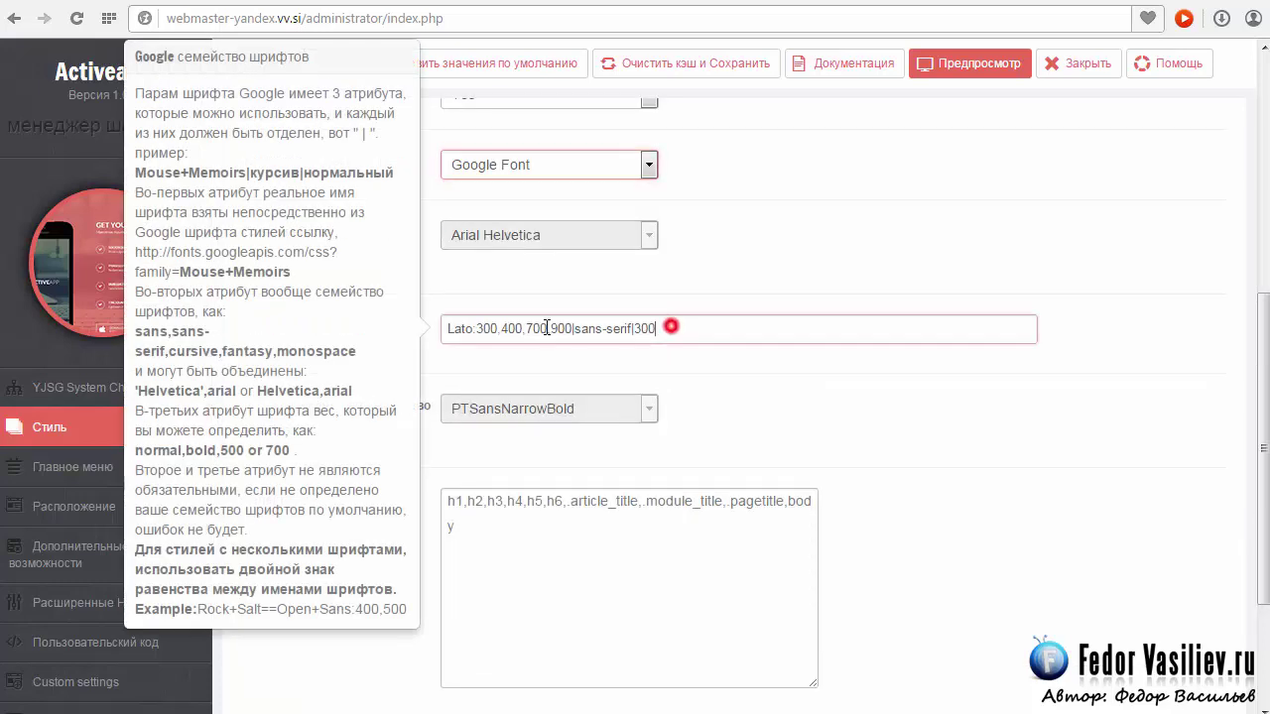
pyautogui.tripleClick(660, 334)
pyautogui.click(449, 330)
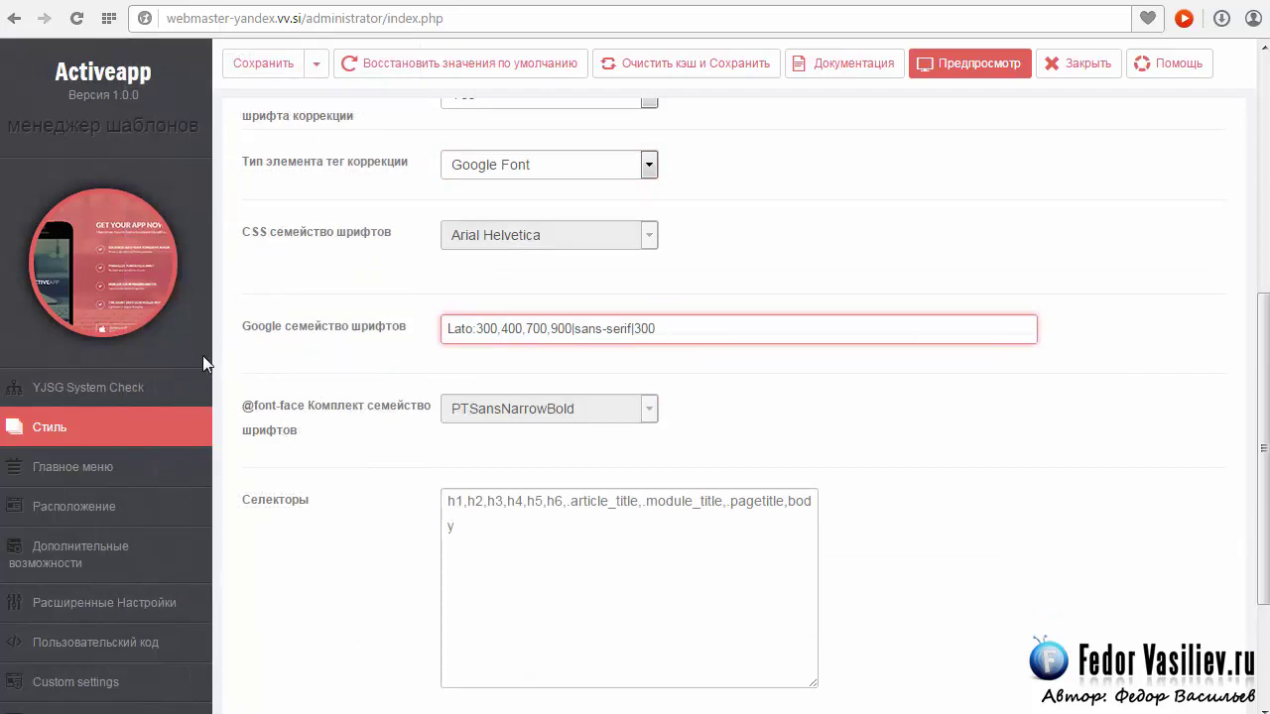
pyautogui.click(466, 520)
pyautogui.tripleClick(464, 521)
pyautogui.click(462, 520)
pyautogui.tripleClick(462, 520)
pyautogui.click(463, 521)
pyautogui.tripleClick(462, 521)
pyautogui.click(522, 545)
# Review the available fonts for Семейство шрифтов по умолчанию without changing the selection.
pyautogui.scroll(1, 684, 515)
pyautogui.scroll(1, 683, 506)
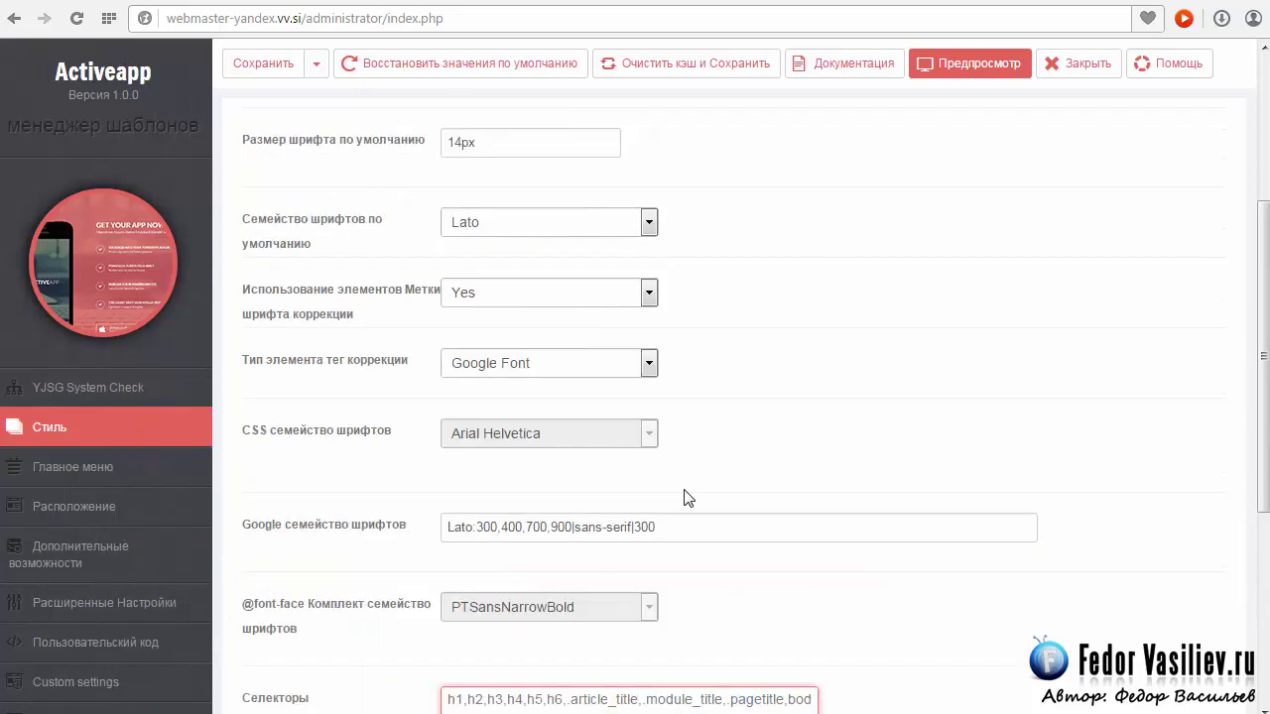
pyautogui.click(649, 224)
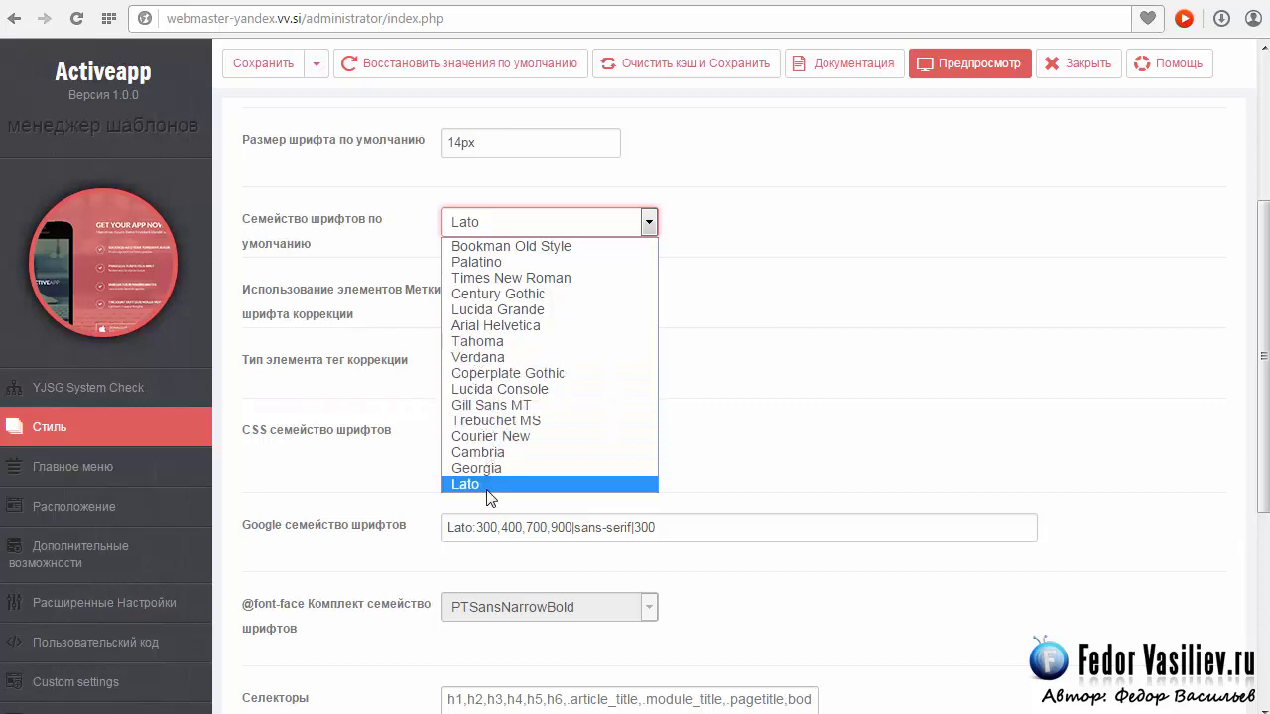
pyautogui.click(764, 352)
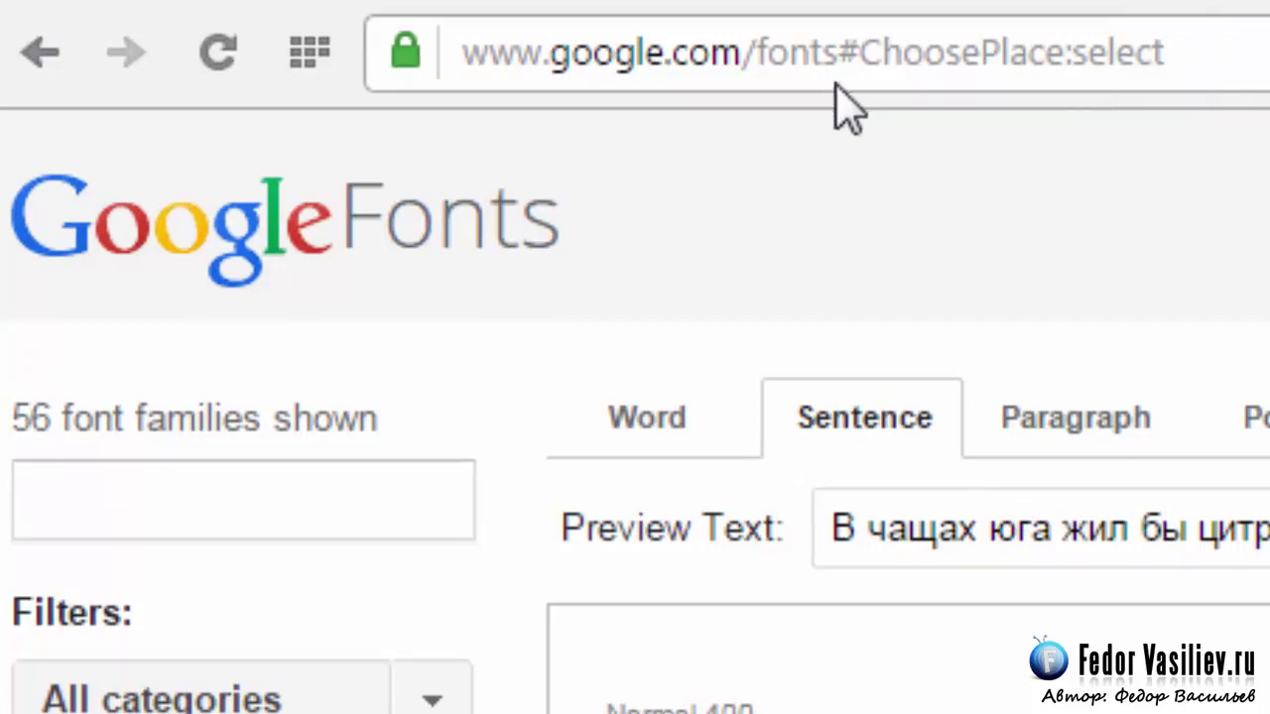
pyautogui.click(1166, 58)
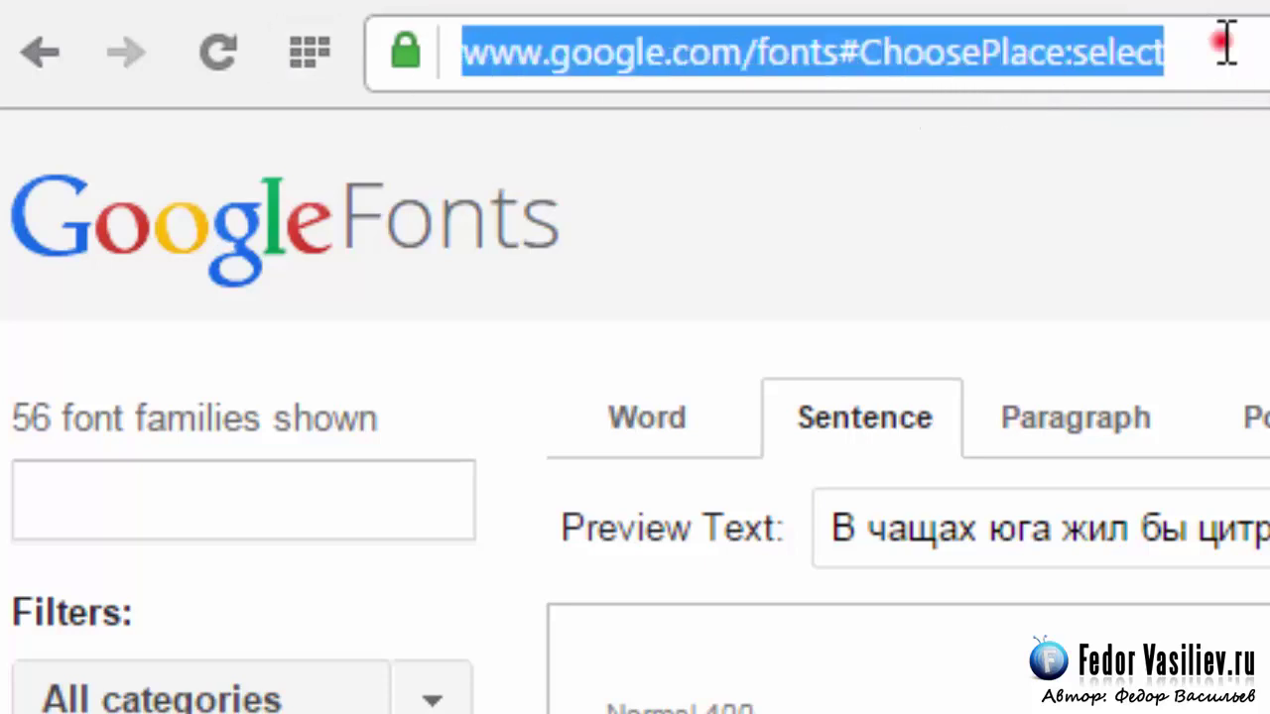
pyautogui.click(1227, 45)
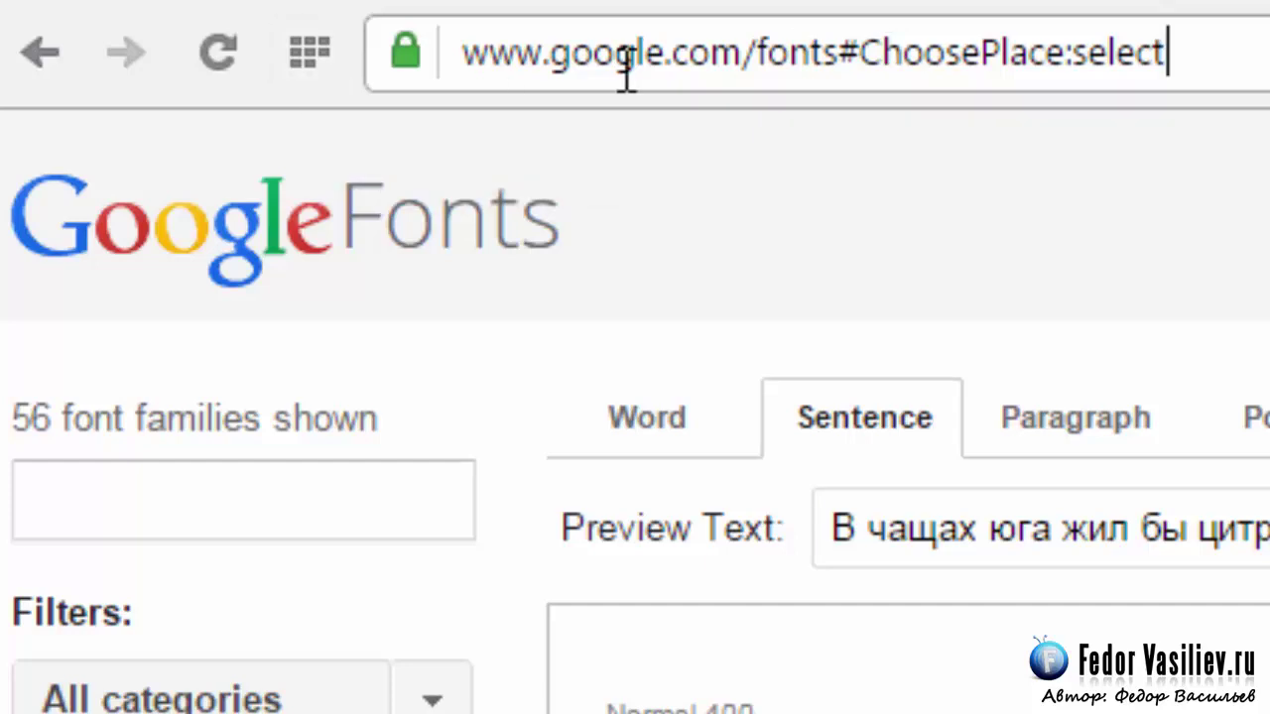
pyautogui.moveTo(1239, 49); pyautogui.dragTo(295, 80)
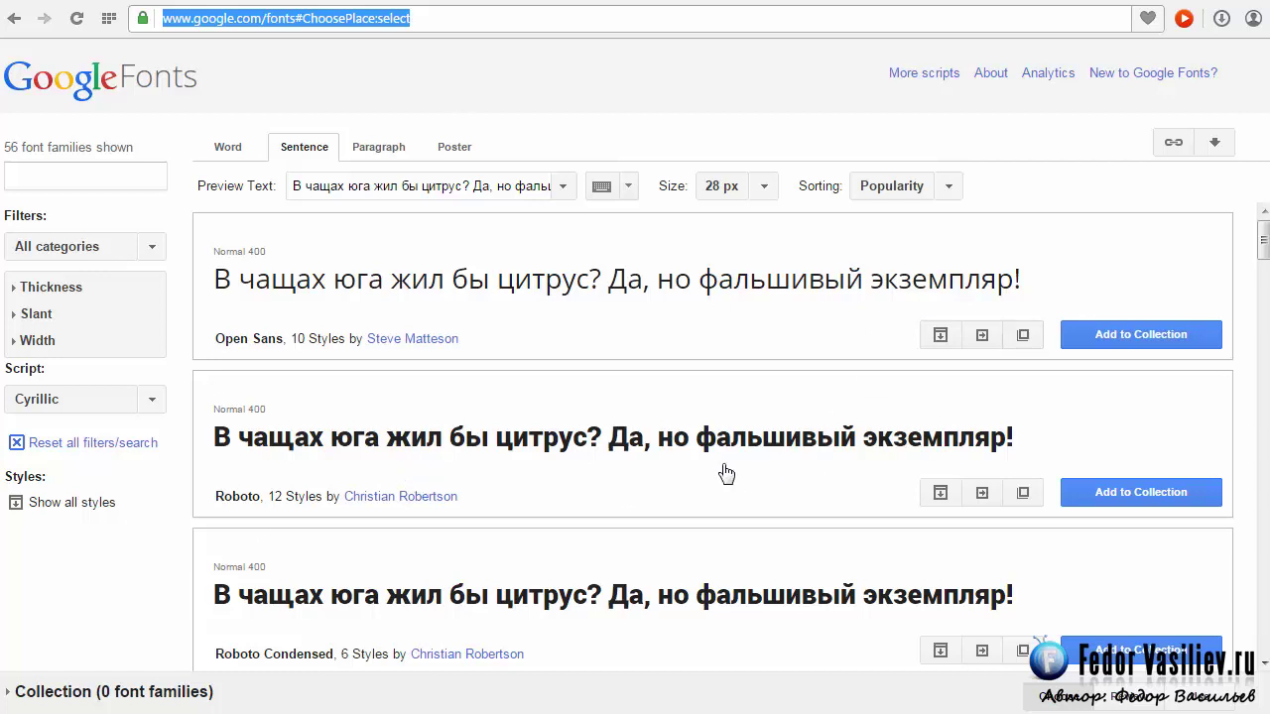
# Choose Cyrillic as the script filter and browse the list of font families from beginning to end.
pyautogui.click(154, 402)
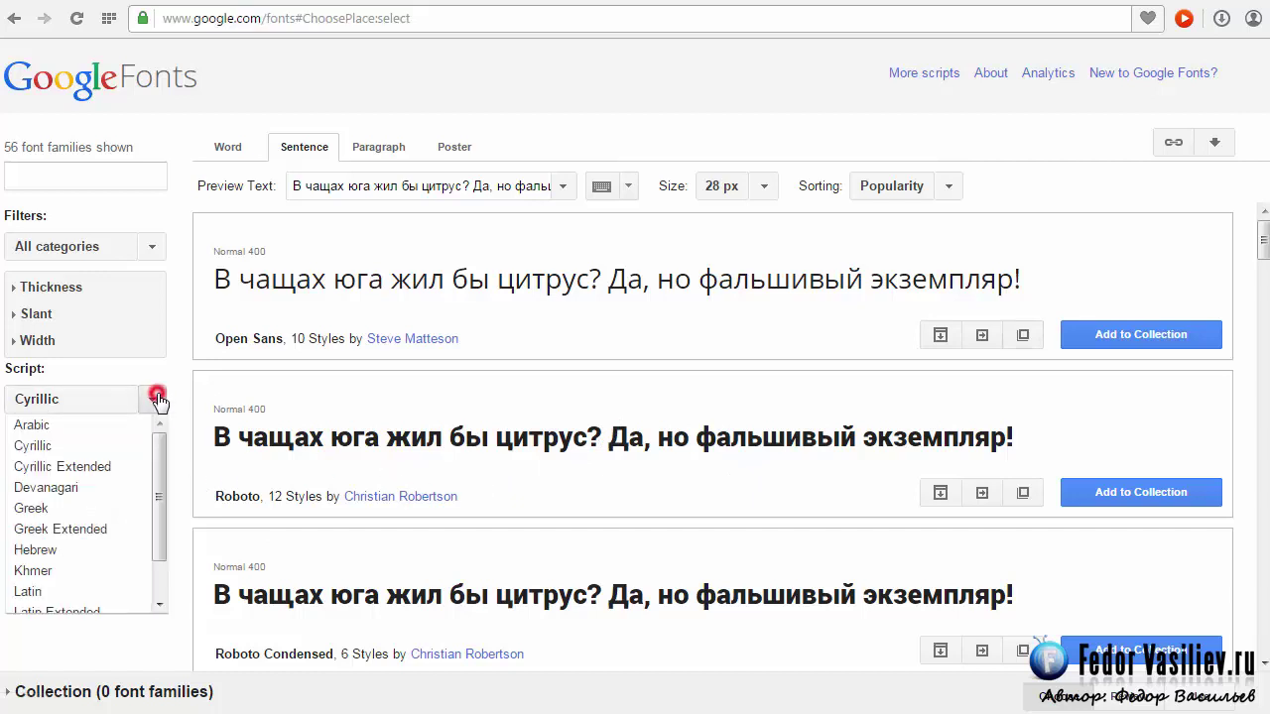
pyautogui.click(41, 451)
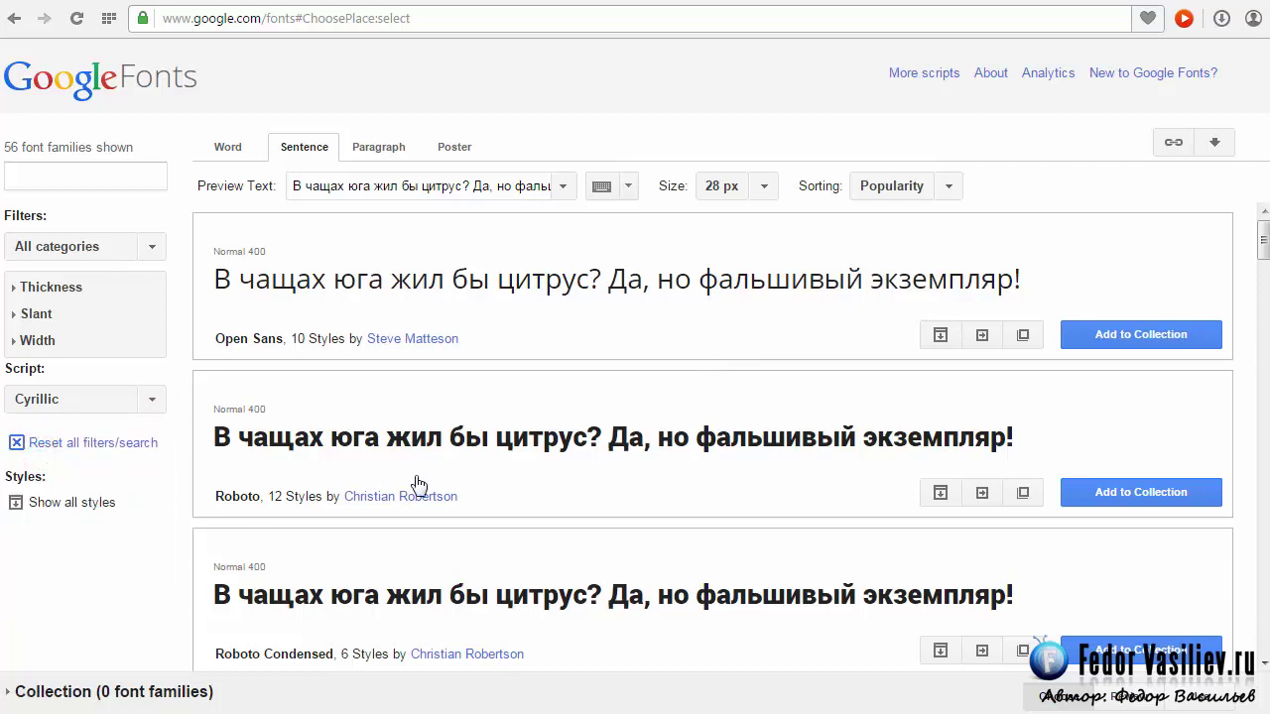
pyautogui.moveTo(1262, 250)
pyautogui.mouseDown()
pyautogui.moveTo(1258, 429)
pyautogui.moveTo(1262, 238)
pyautogui.mouseUp()
pyautogui.moveTo(1263, 253); pyautogui.dragTo(1263, 359)
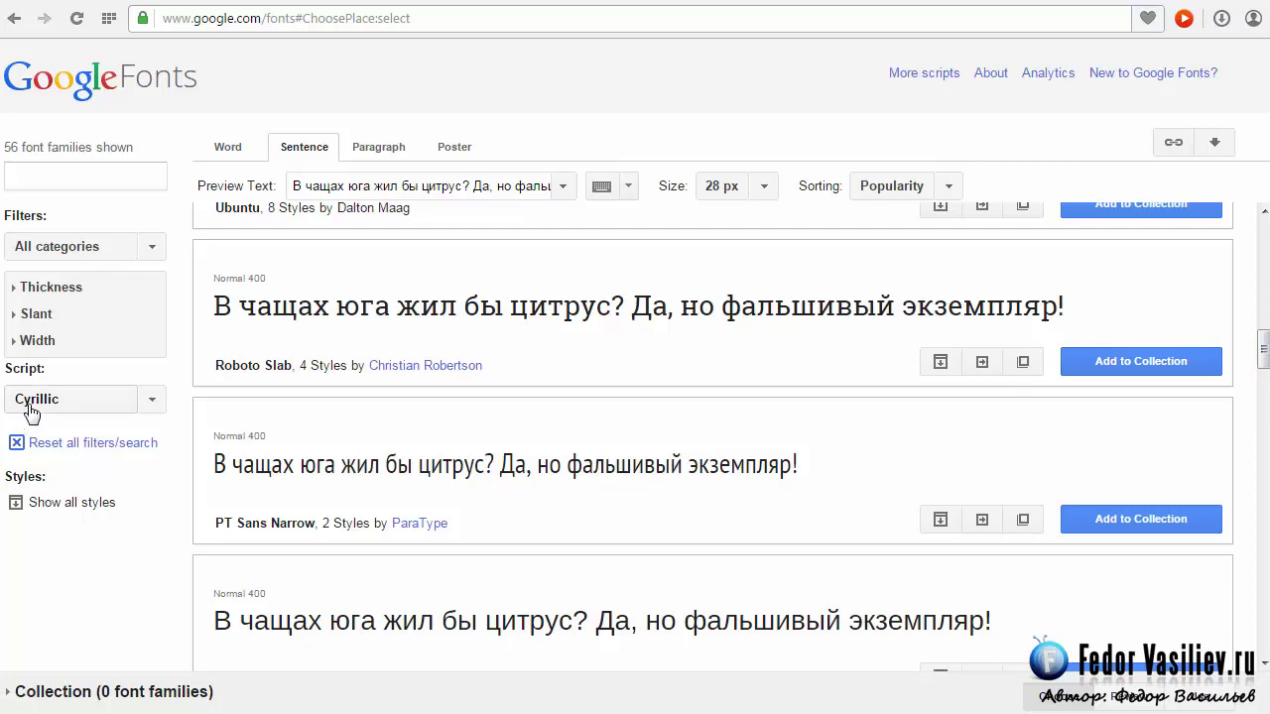
pyautogui.moveTo(1262, 354); pyautogui.dragTo(1263, 550)
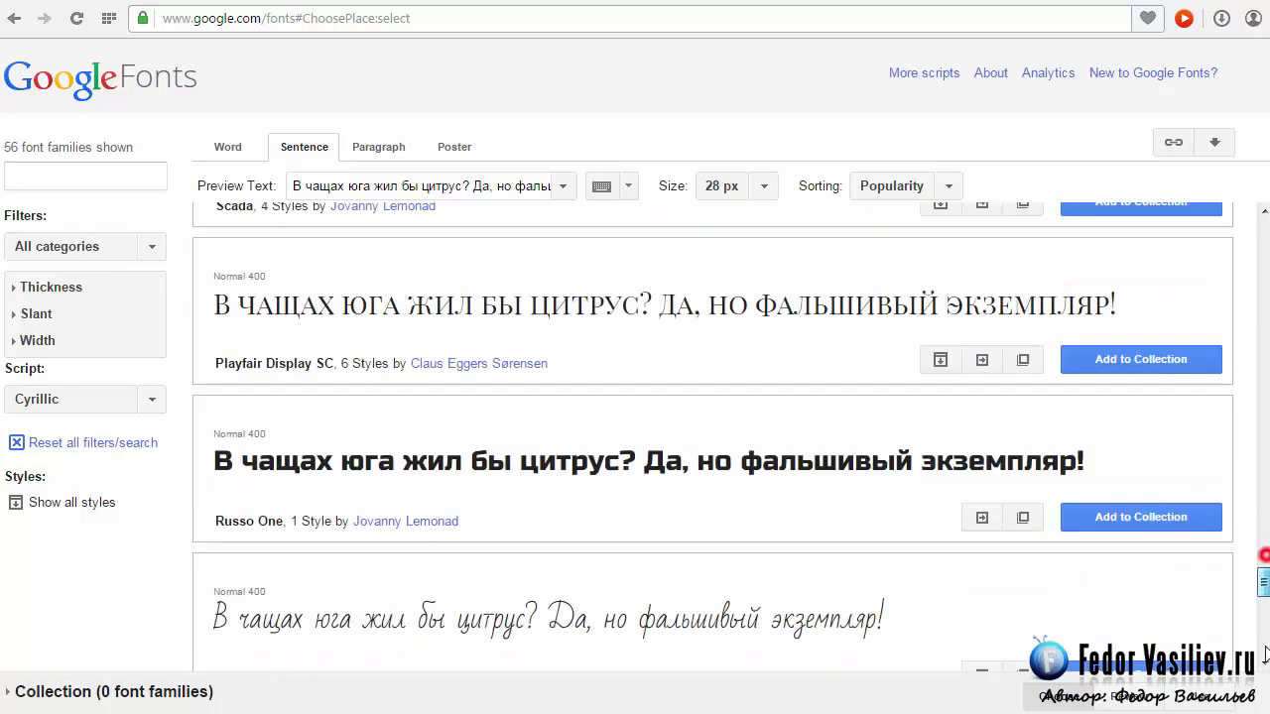
pyautogui.click(1265, 673)
pyautogui.scroll(20, 1263, 297)
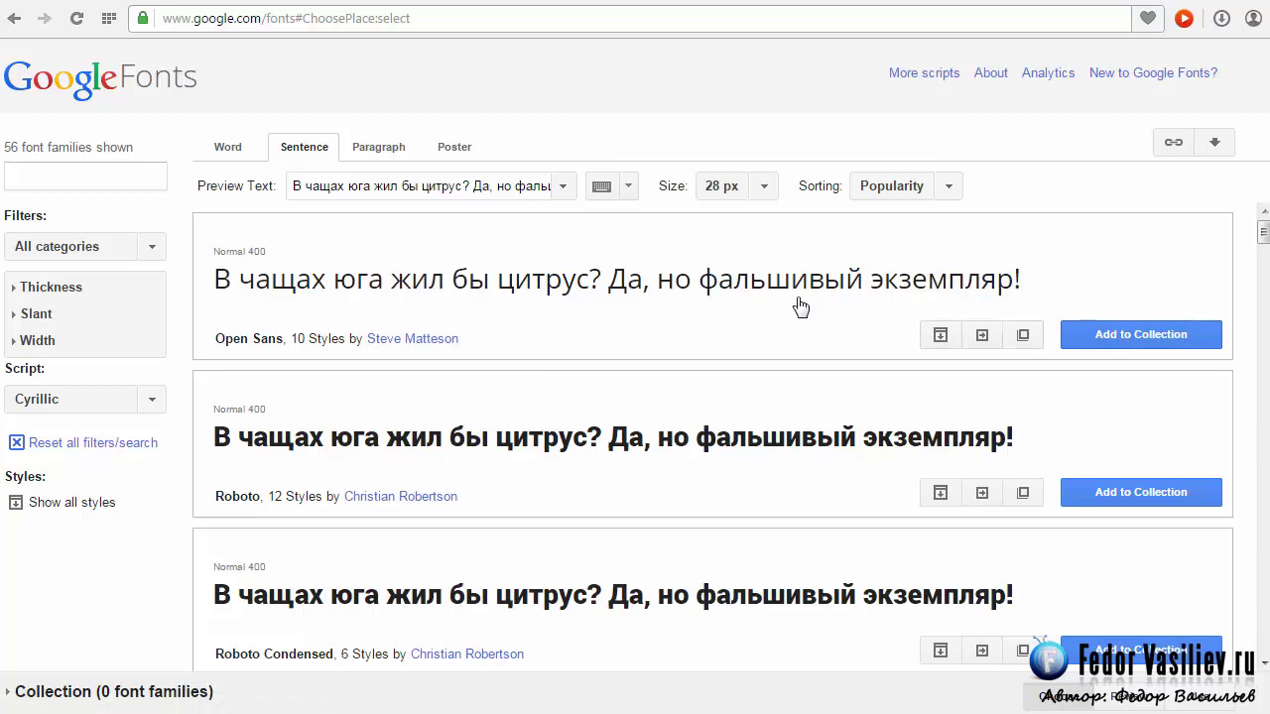
# Compare the Open Sans and Roboto sample sentences, expand Roboto's styles and highlight the Open Sans name.
pyautogui.moveTo(1041, 280); pyautogui.dragTo(206, 282)
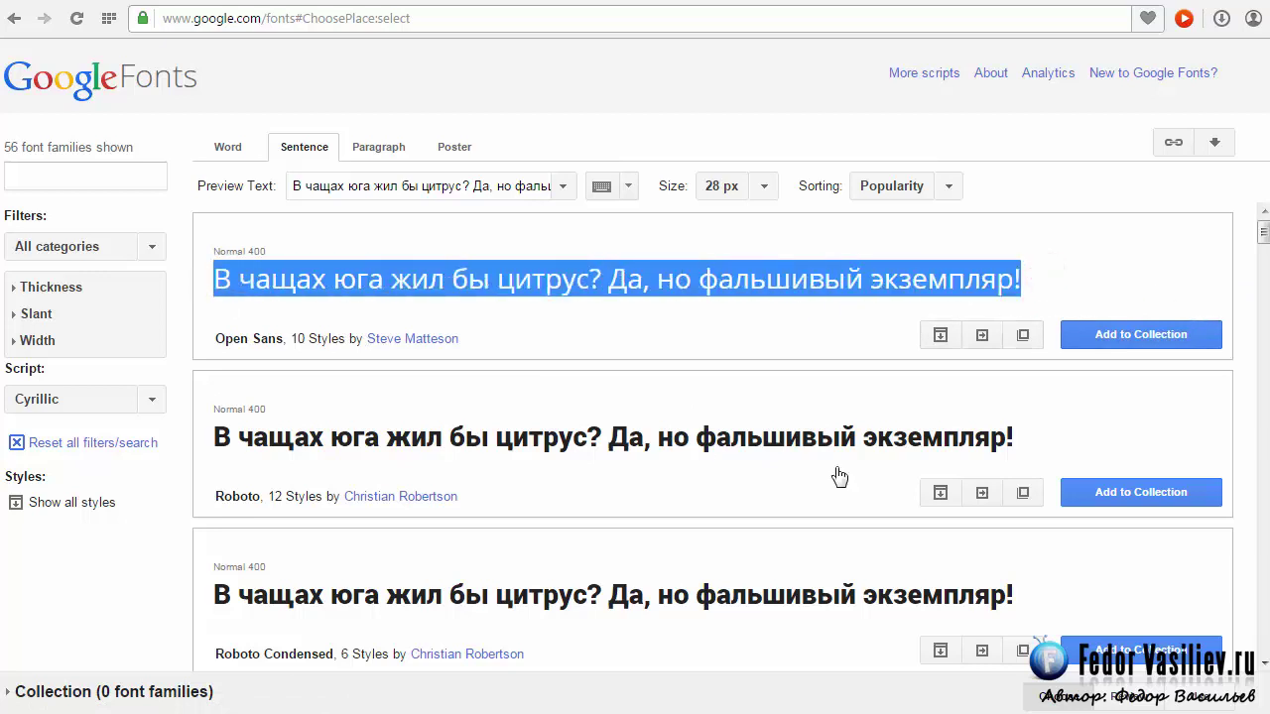
pyautogui.moveTo(1025, 448); pyautogui.dragTo(527, 431)
pyautogui.click(558, 394)
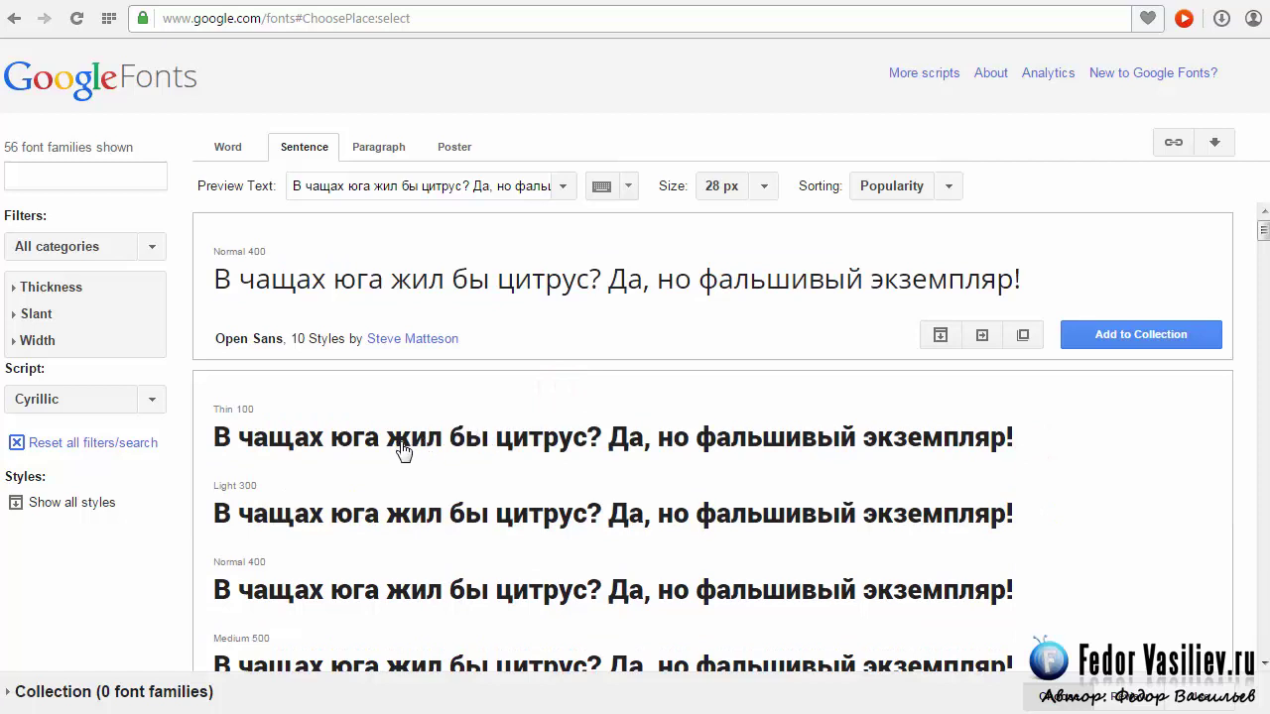
pyautogui.moveTo(209, 343)
pyautogui.mouseDown()
pyautogui.moveTo(266, 341)
pyautogui.moveTo(218, 342)
pyautogui.mouseUp()
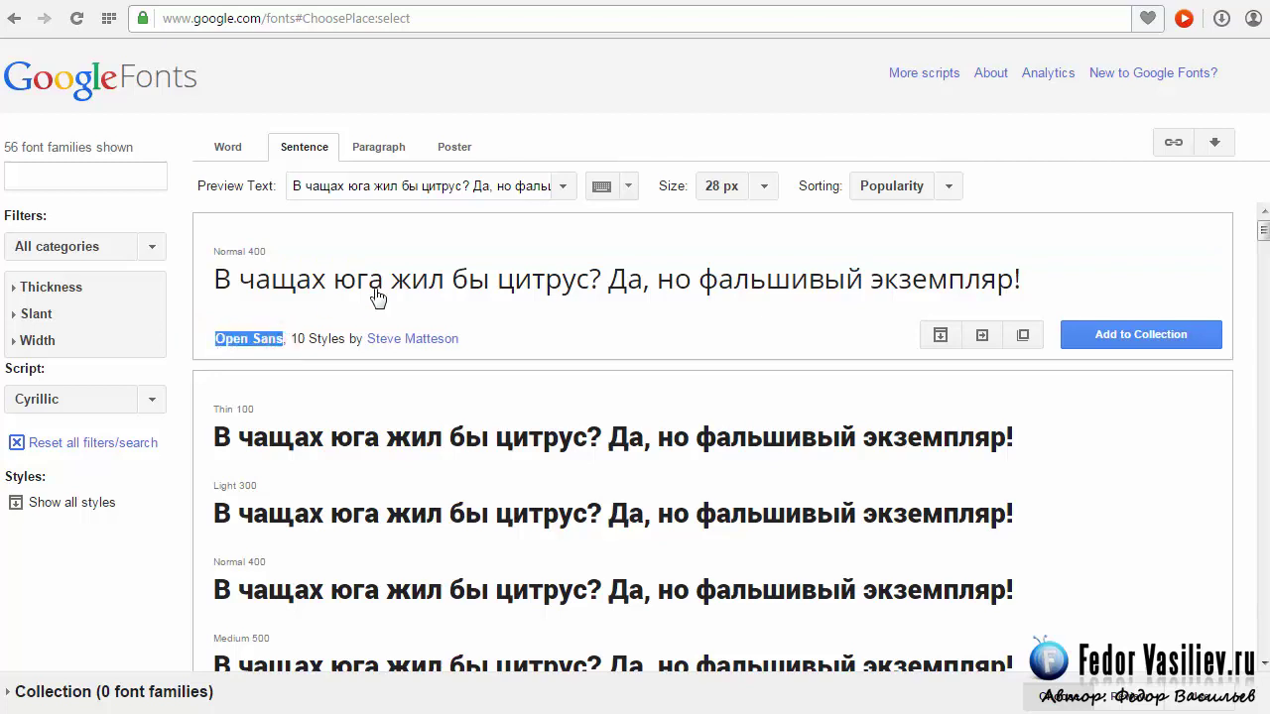
# Expand the styles of Roboto Condensed and examine its light, normal, bold and italic variants.
pyautogui.moveTo(1261, 239); pyautogui.dragTo(1261, 300)
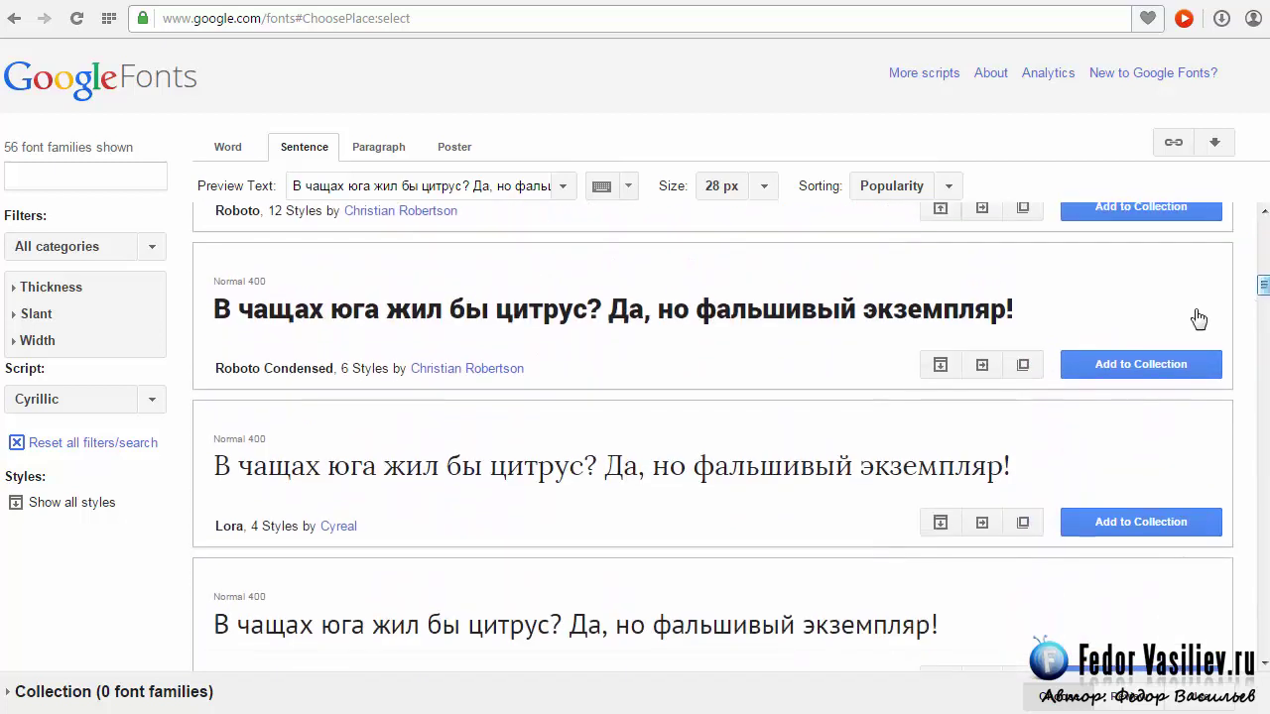
pyautogui.click(762, 312)
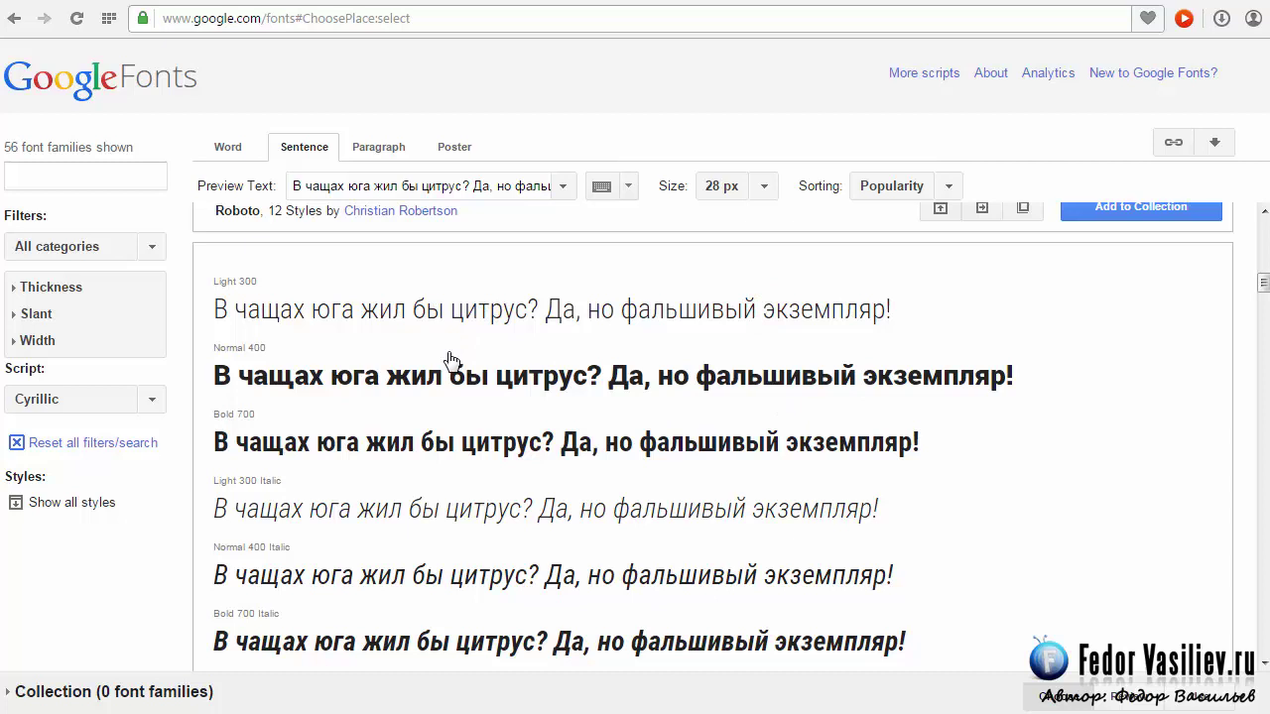
pyautogui.moveTo(290, 547); pyautogui.dragTo(213, 551)
pyautogui.moveTo(889, 513)
pyautogui.mouseDown()
pyautogui.moveTo(716, 518)
pyautogui.moveTo(887, 513)
pyautogui.mouseUp()
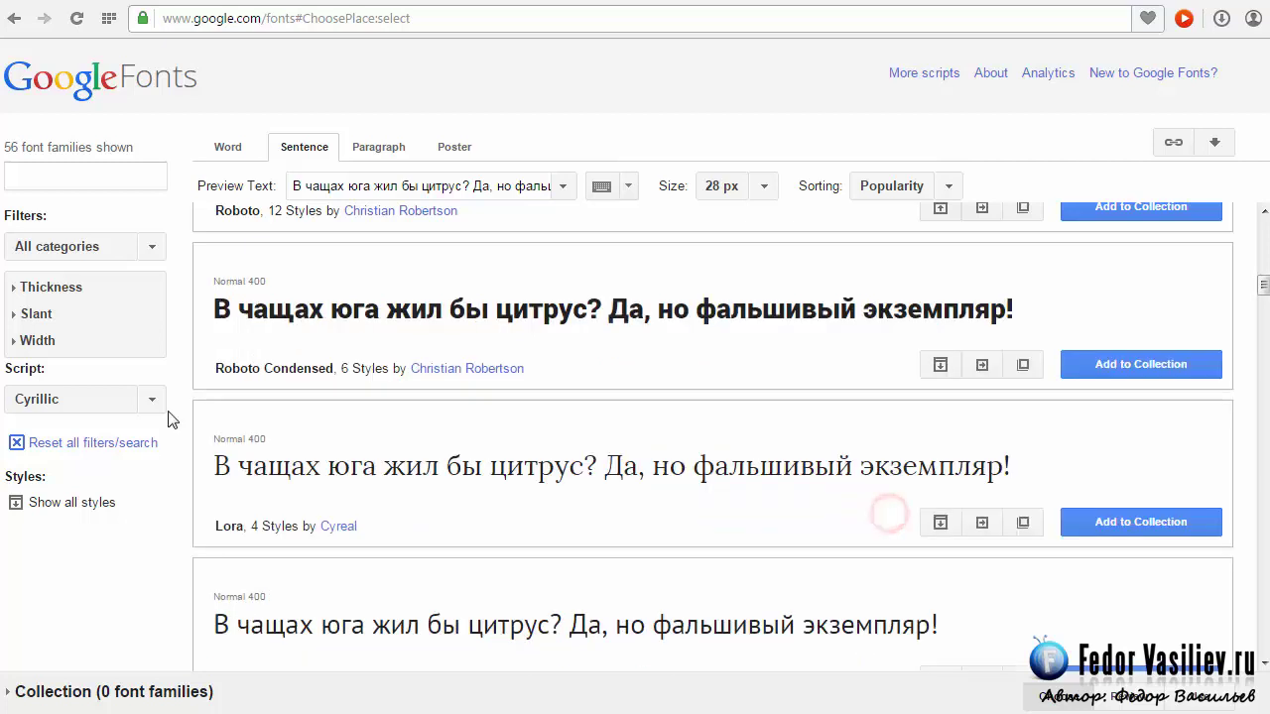
pyautogui.click(490, 307)
pyautogui.click(229, 282)
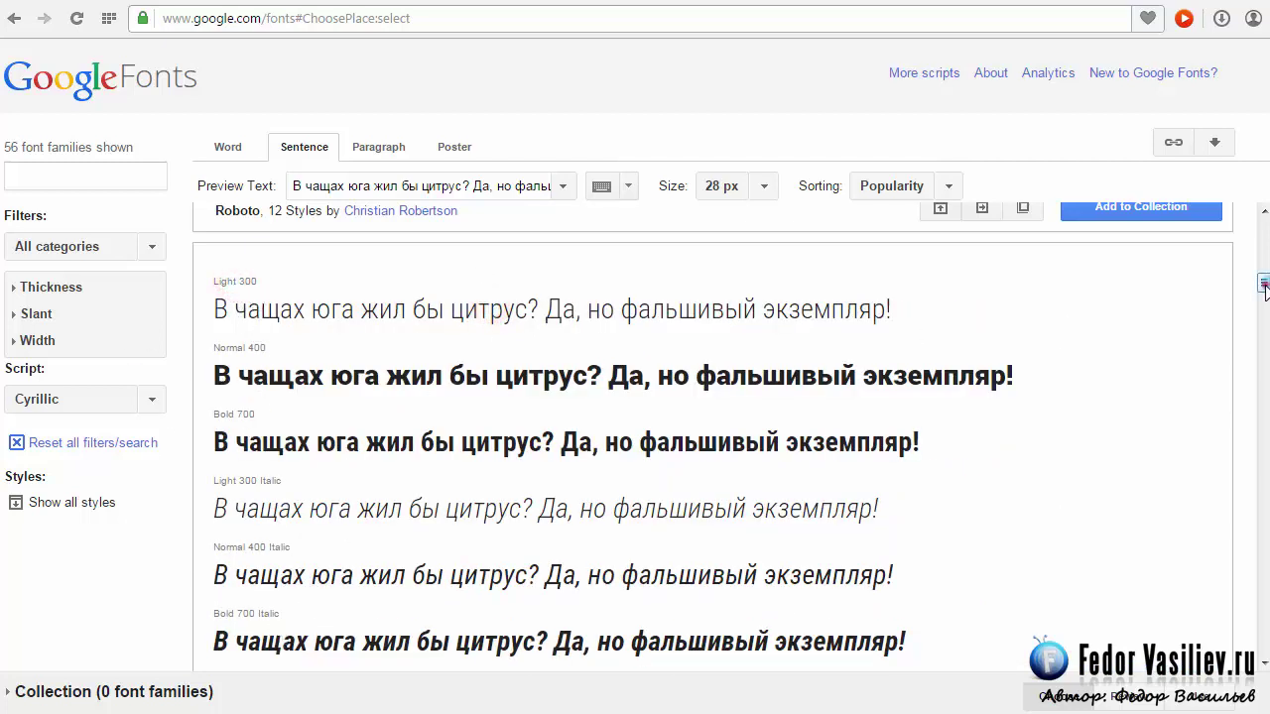
# Find the Underdog font further down the list and examine its sample sentence and name.
pyautogui.scroll(-8, 1264, 285)
pyautogui.moveTo(1262, 327); pyautogui.dragTo(1261, 628)
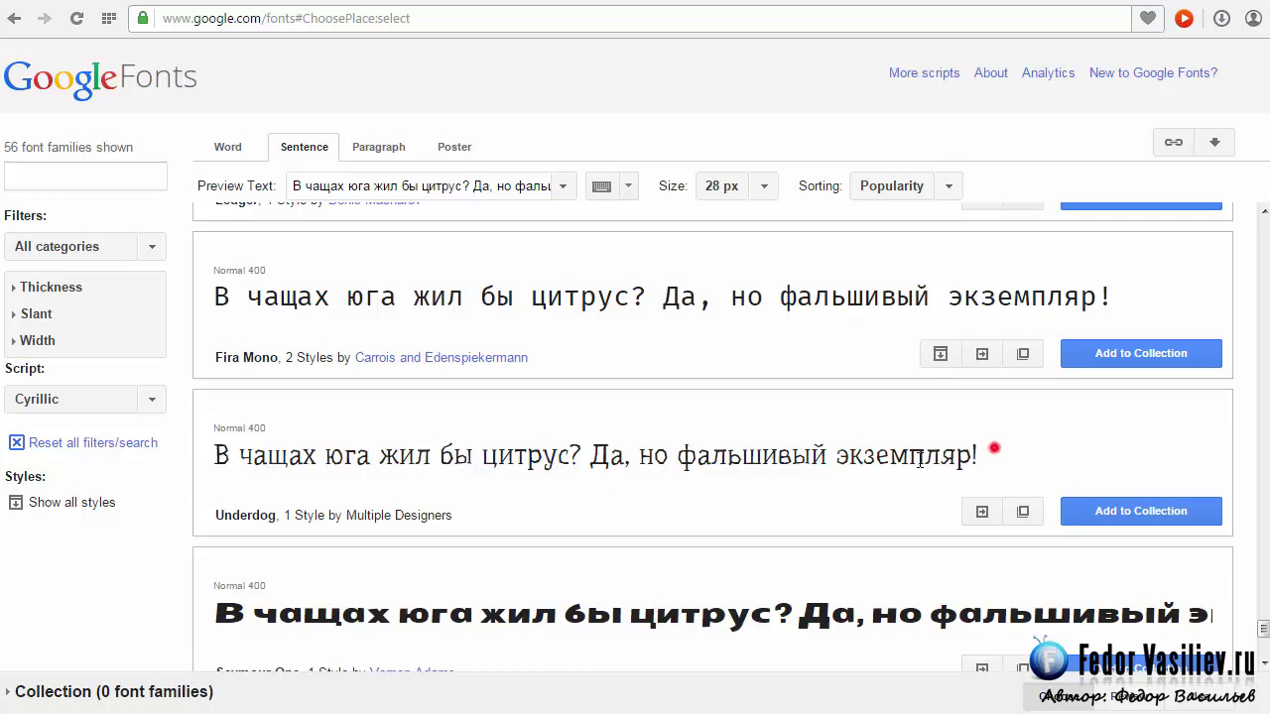
pyautogui.moveTo(994, 448); pyautogui.dragTo(380, 467)
pyautogui.click(466, 427)
pyautogui.moveTo(275, 517); pyautogui.dragTo(218, 515)
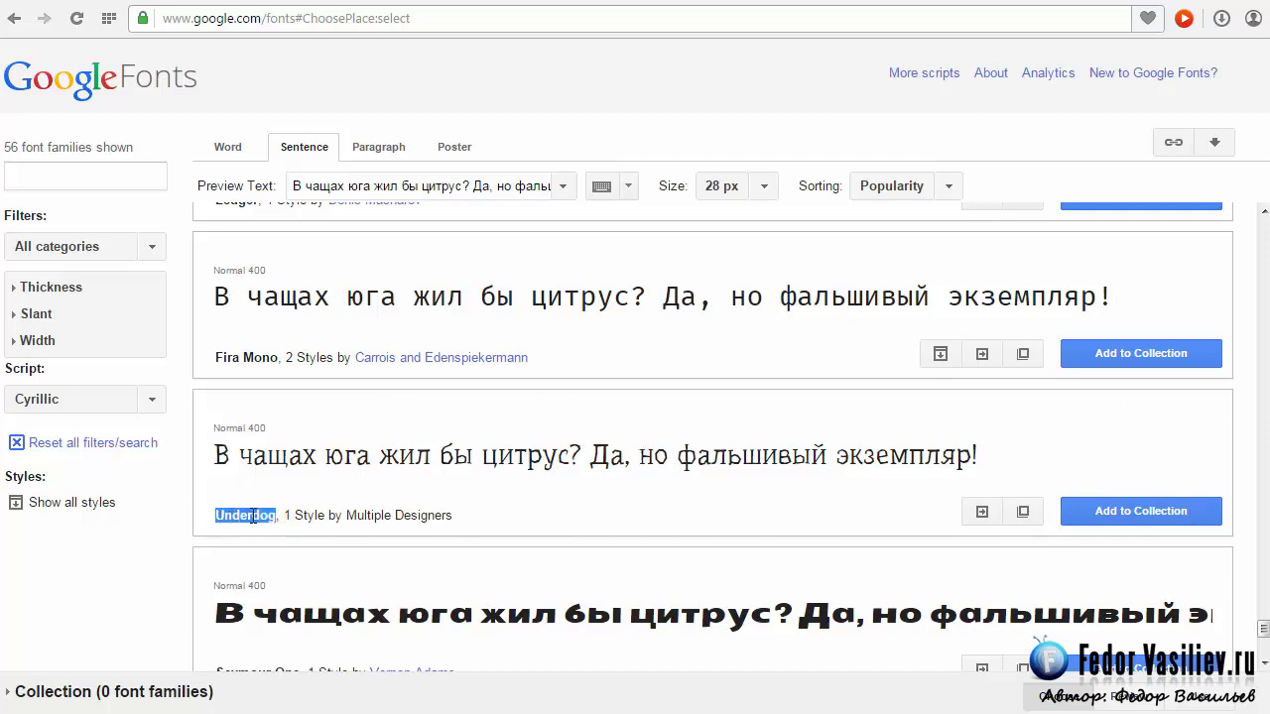
pyautogui.click(248, 516)
pyautogui.moveTo(276, 516); pyautogui.dragTo(217, 515)
# Highlight the names of the neighbouring fonts Fira Mono and Seymour One.
pyautogui.moveTo(278, 359); pyautogui.dragTo(217, 360)
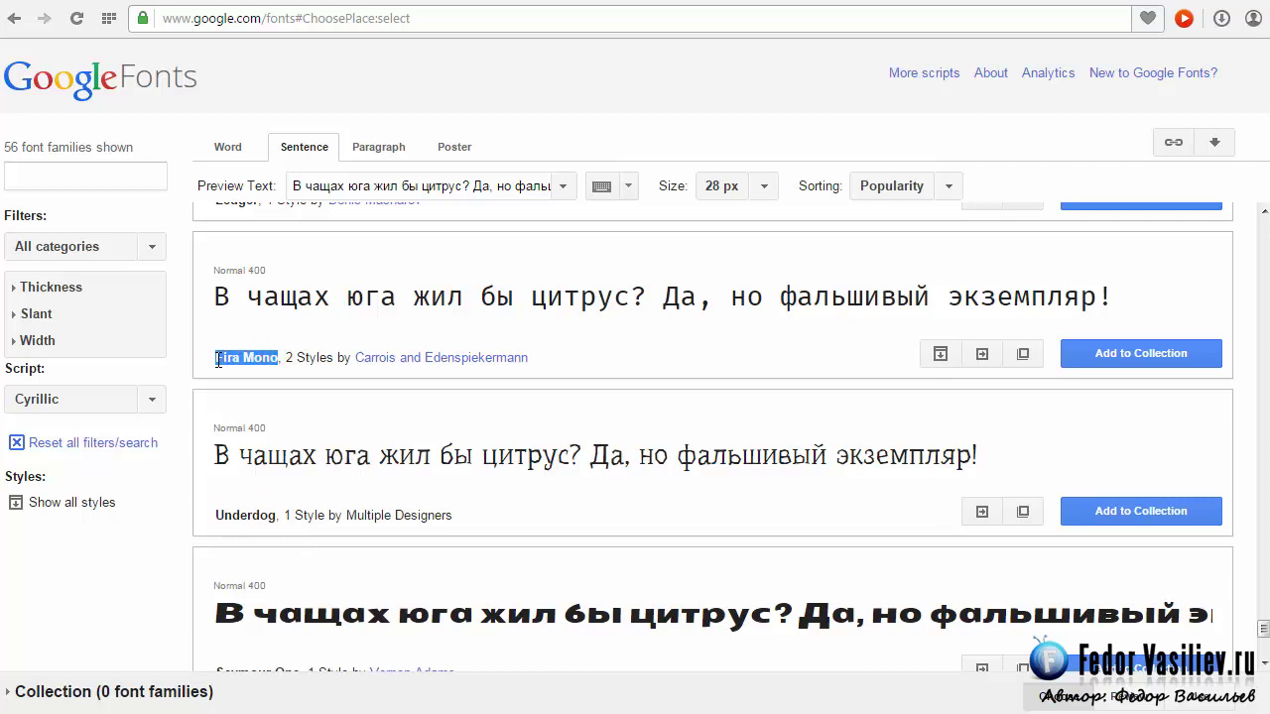
pyautogui.scroll(-1, 306, 531)
pyautogui.moveTo(302, 572); pyautogui.dragTo(224, 574)
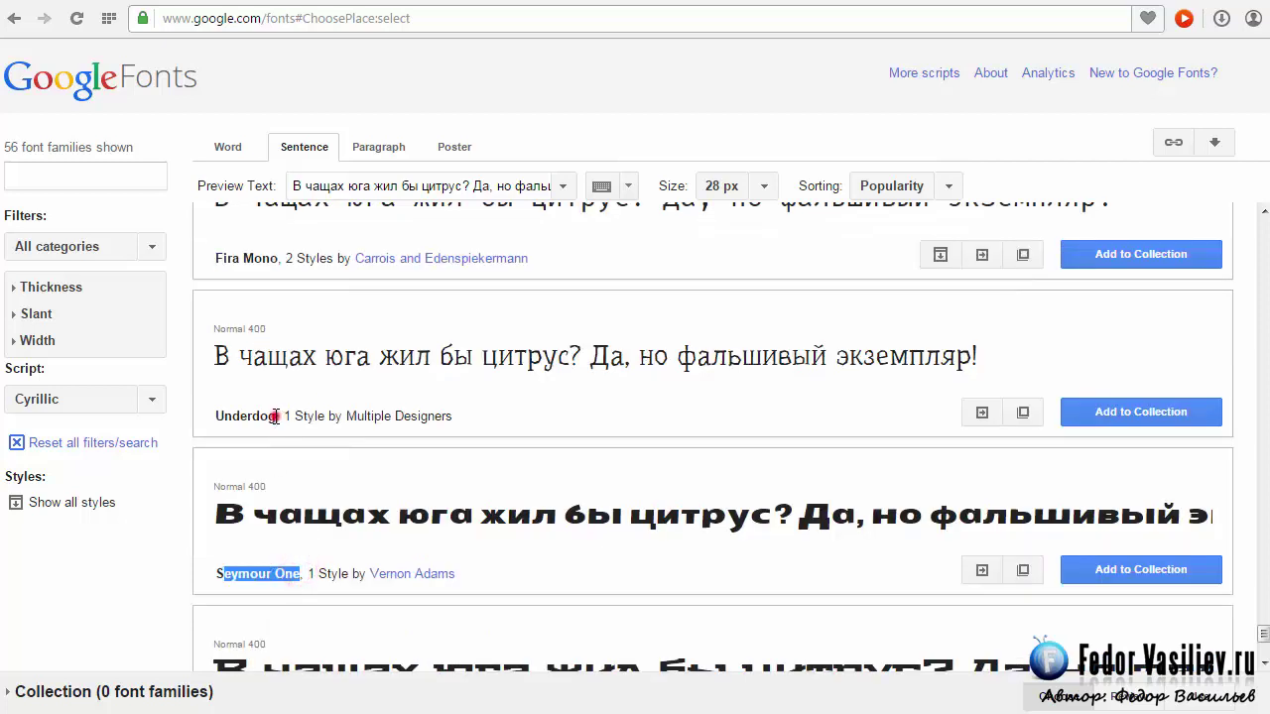
# Copy the font name Underdog from its entry in the font list.
pyautogui.moveTo(274, 417); pyautogui.dragTo(218, 417)
pyautogui.rightClick(220, 416)
pyautogui.click(280, 481)
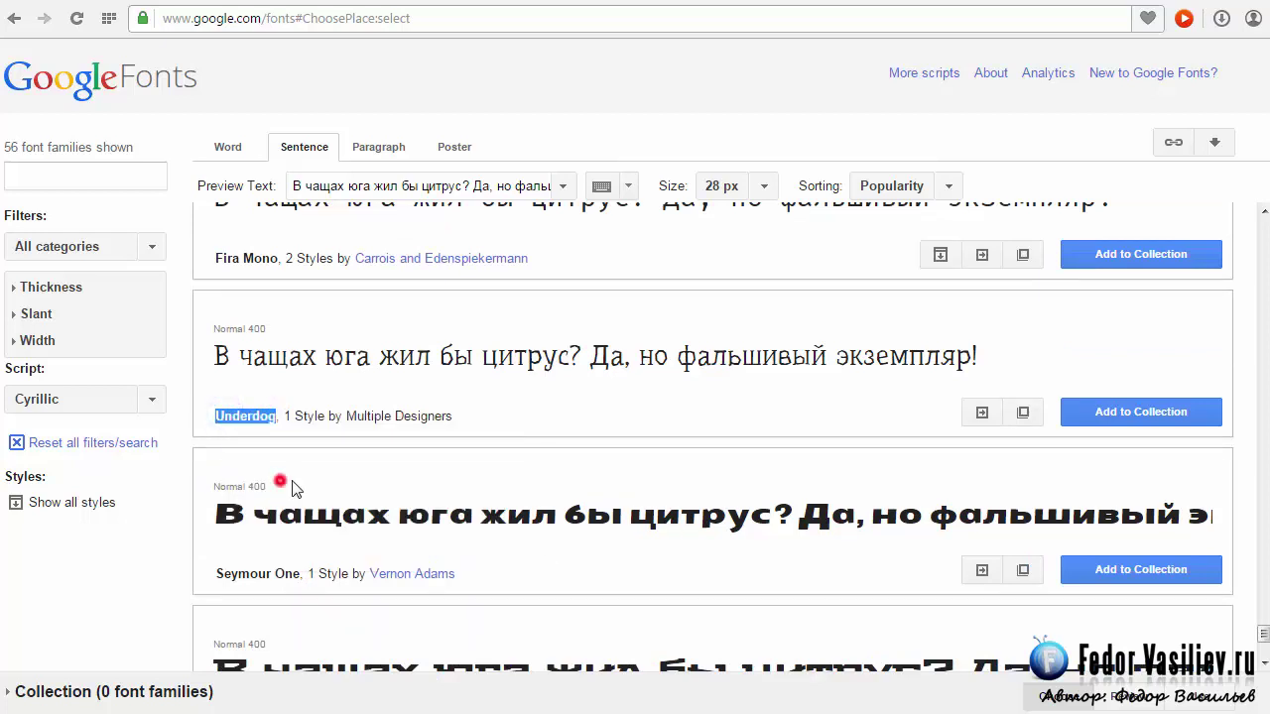
# Switch back to the template settings and replace Lato with the copied name Underdog in the Google семейство шрифтов value.
pyautogui.click(884, 8)
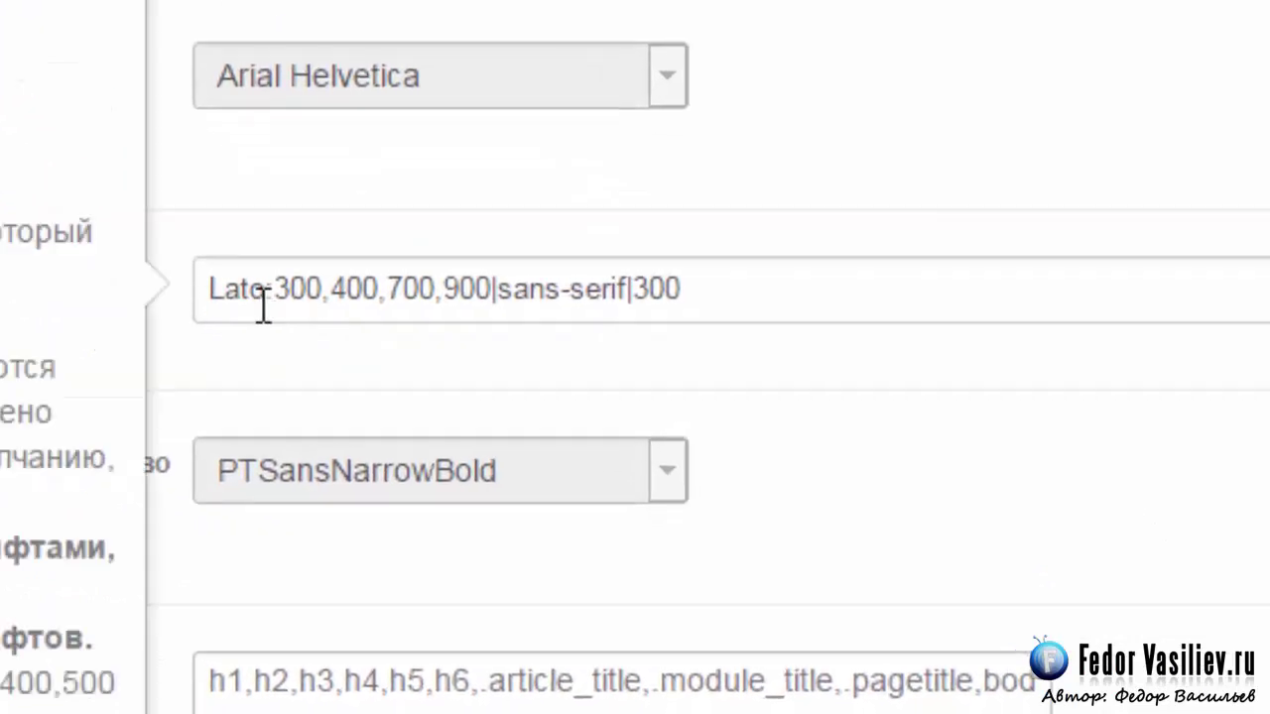
pyautogui.doubleClick(264, 288)
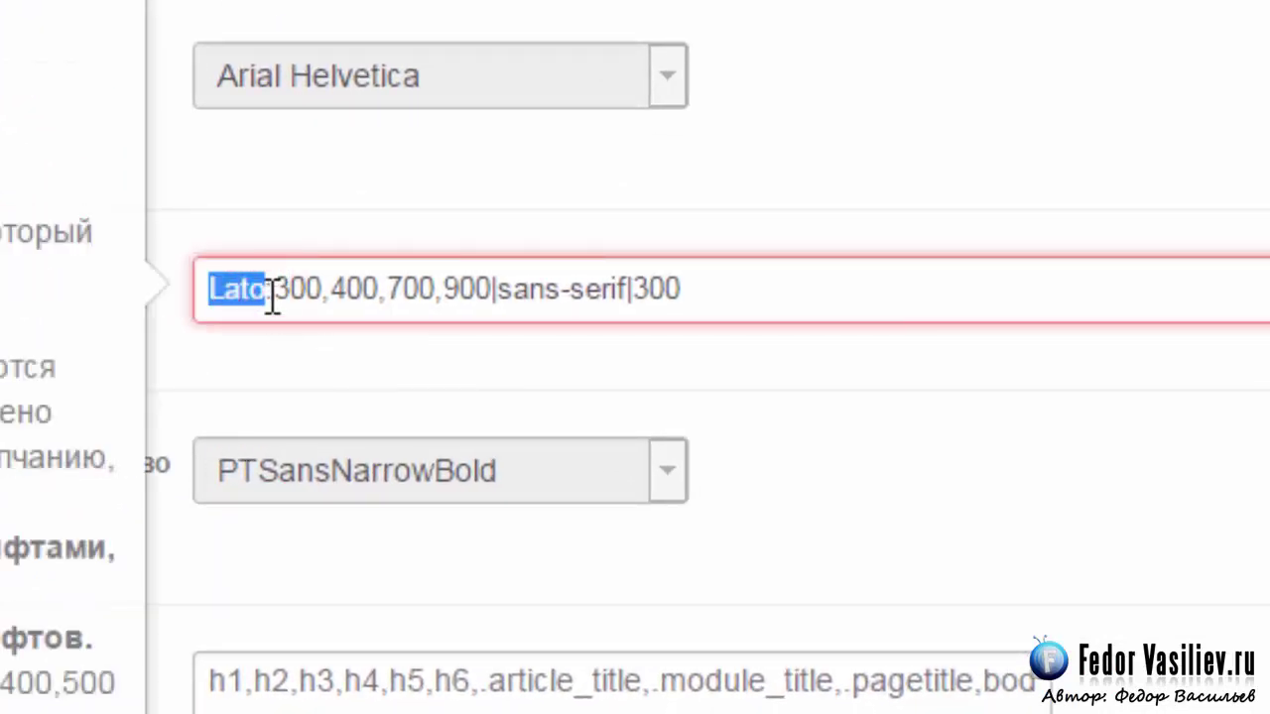
pyautogui.moveTo(272, 292); pyautogui.dragTo(337, 490)
pyautogui.press('BackSpace')
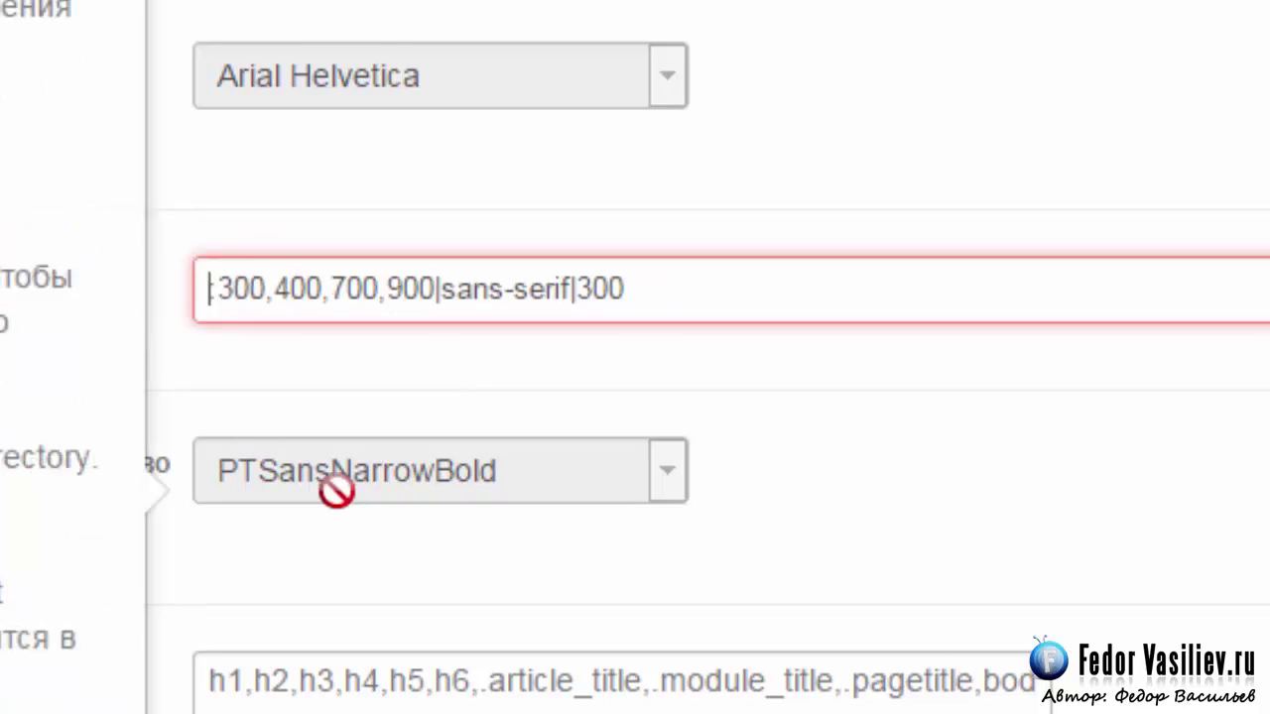
pyautogui.hotkey('ctrl', 'v')
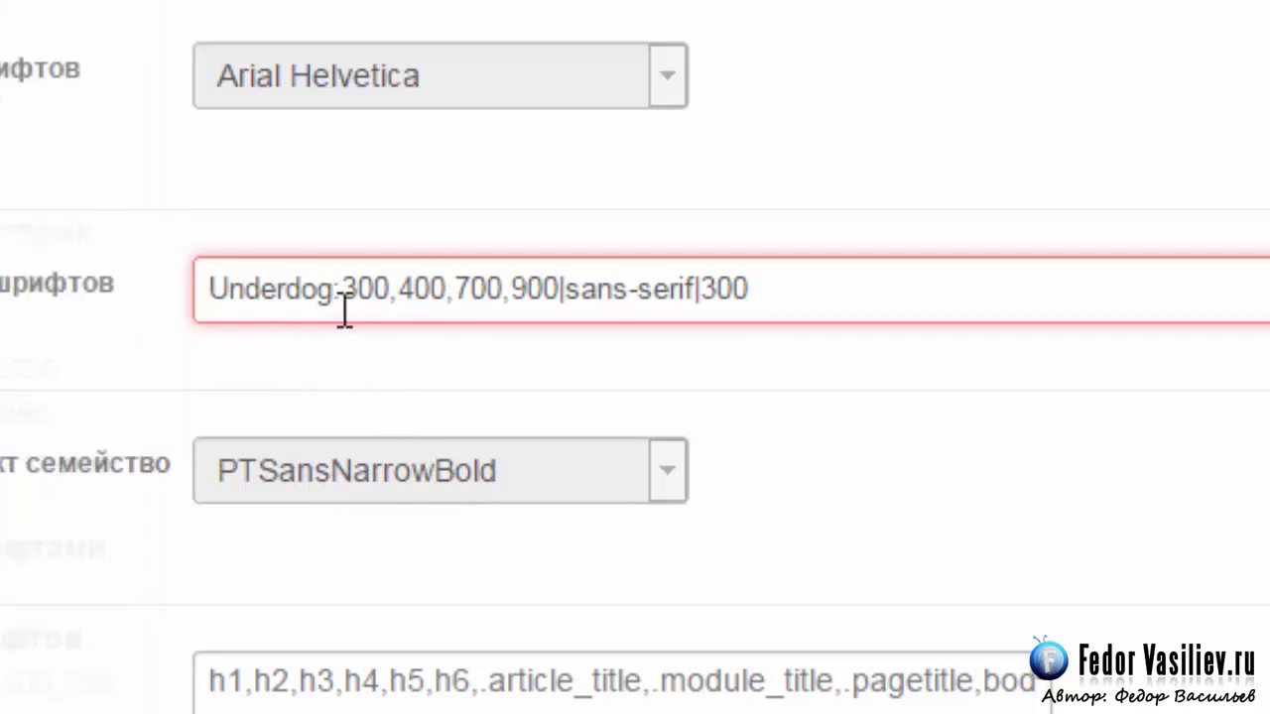
# Highlight the weights in the Google семейство шрифтов value, then examine the styles and character sets on Underdog's Quick Use page.
pyautogui.moveTo(343, 289); pyautogui.dragTo(549, 289)
pyautogui.click(612, 288)
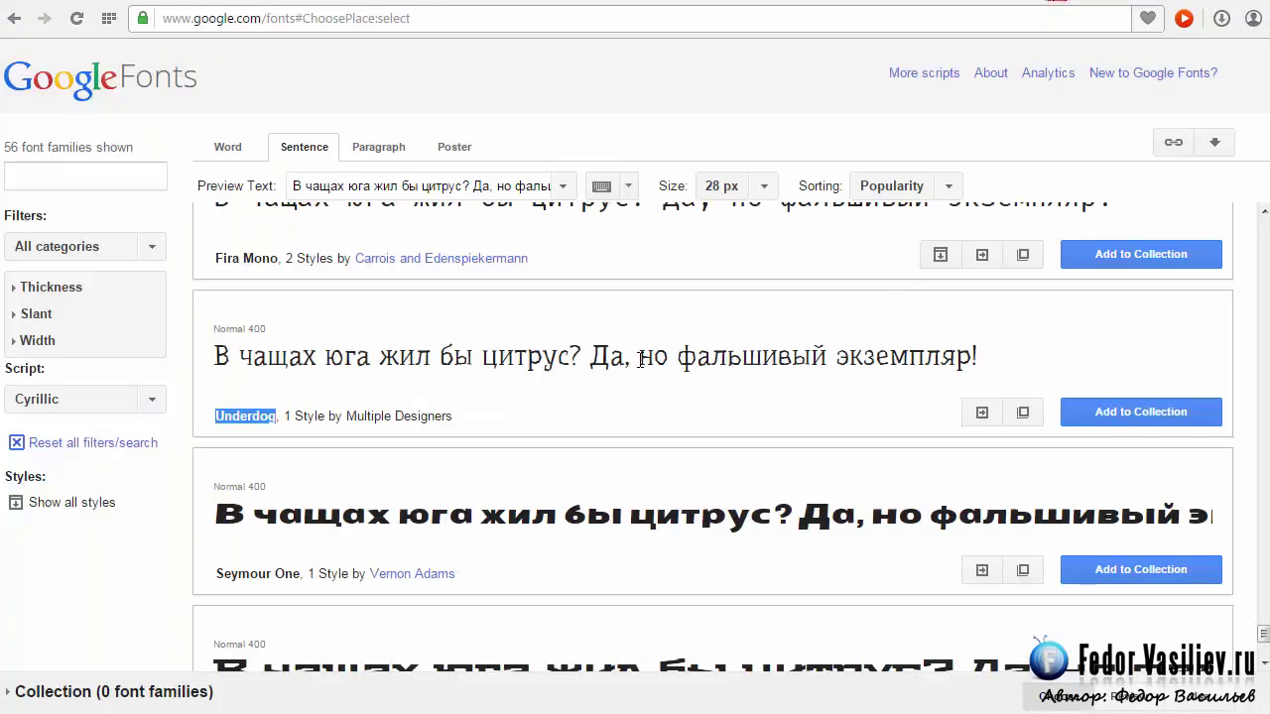
pyautogui.click(982, 414)
pyautogui.scroll(-1, 682, 430)
pyautogui.scroll(-1, 682, 430)
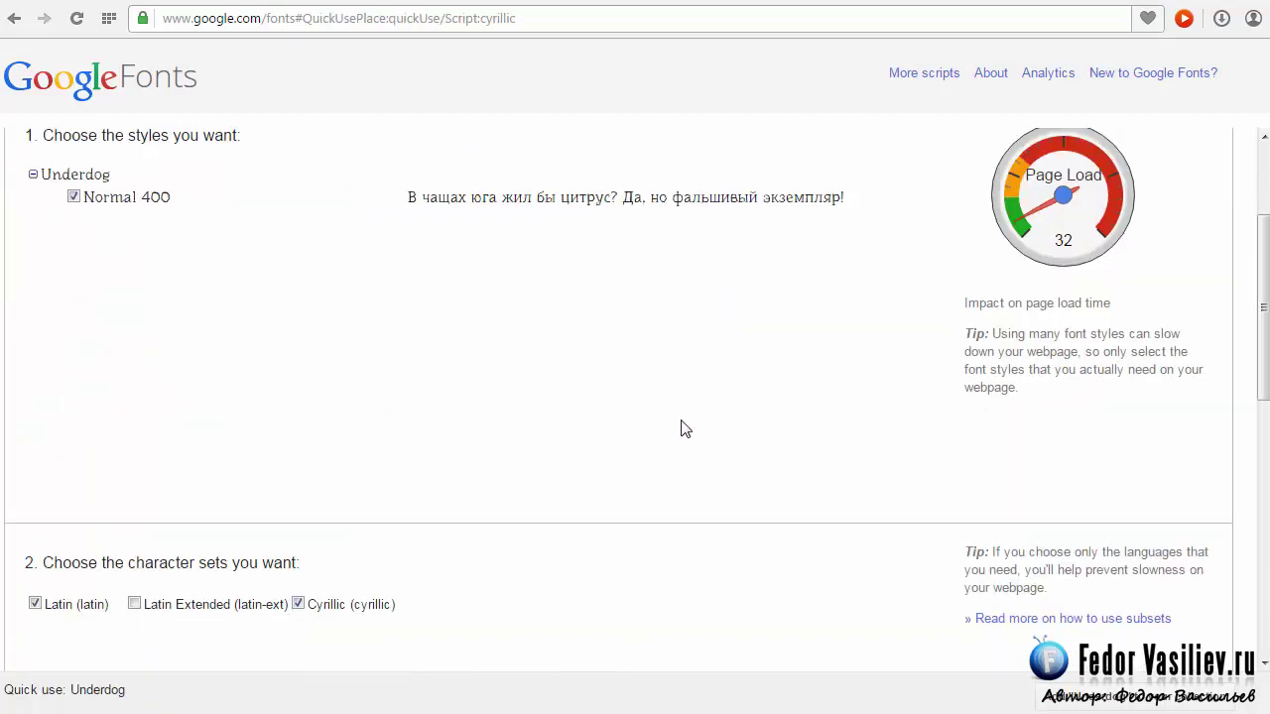
pyautogui.scroll(2, 680, 427)
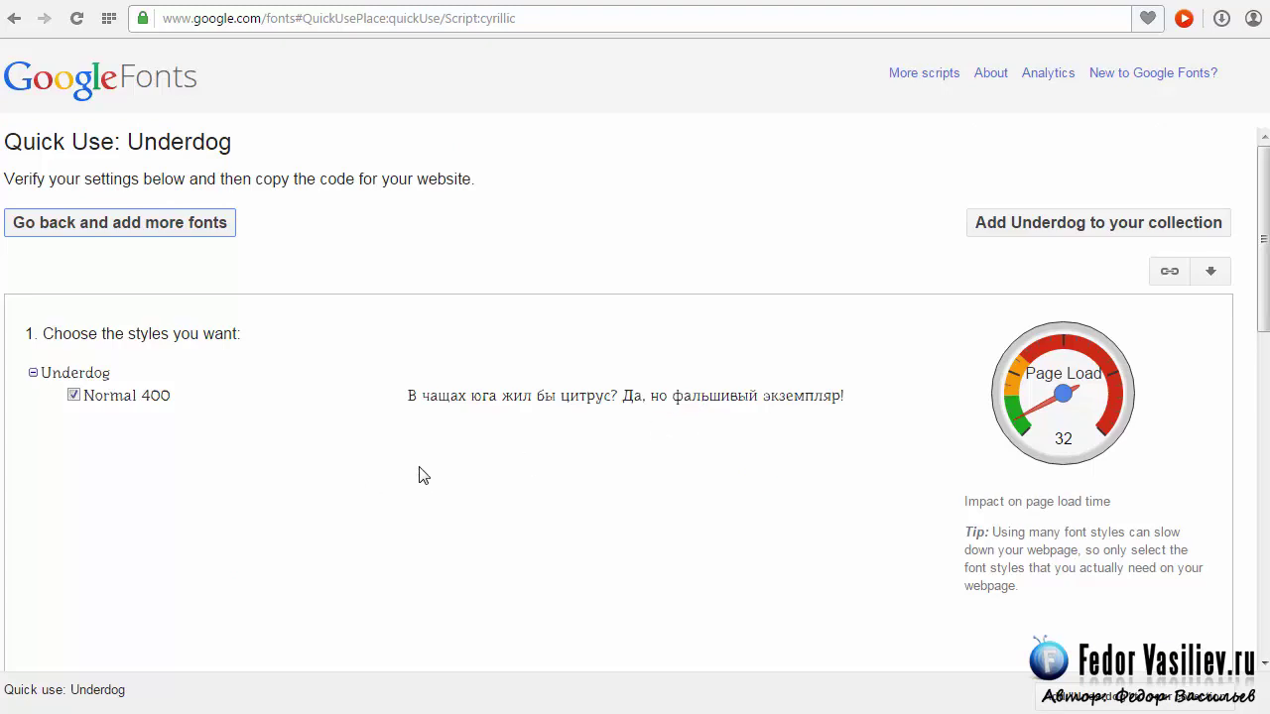
pyautogui.scroll(-1, 419, 475)
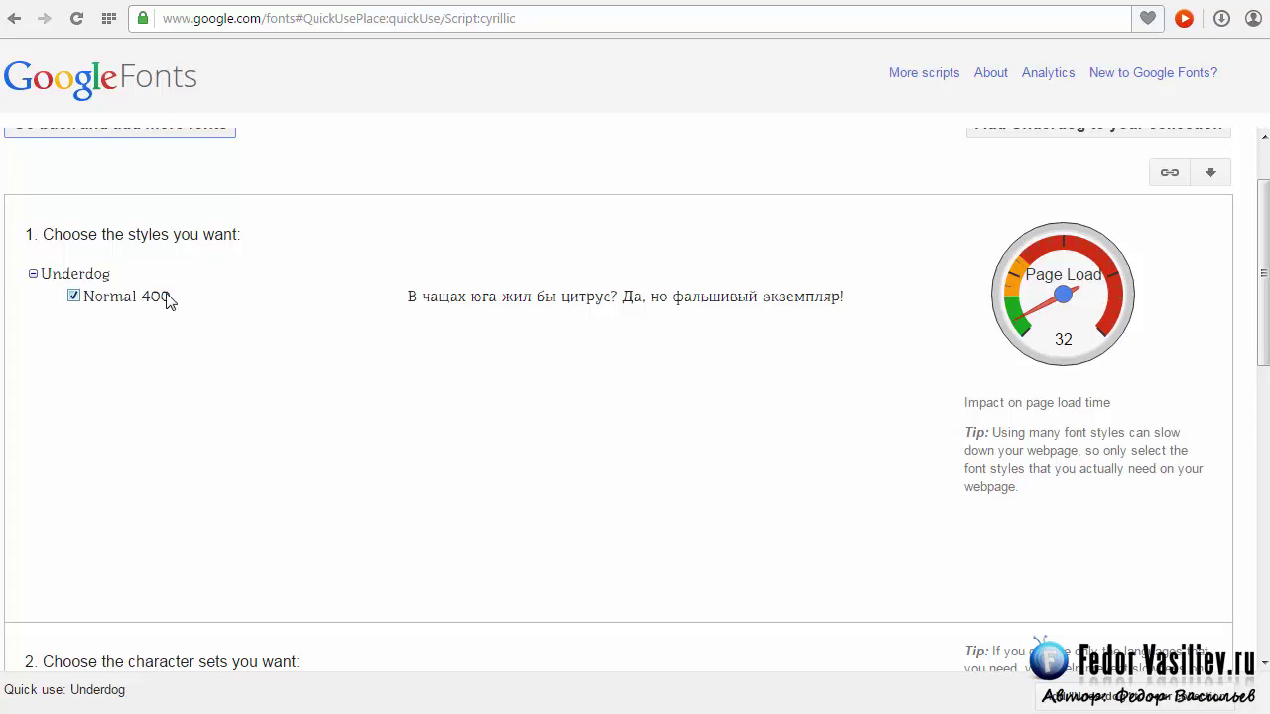
pyautogui.scroll(-2, 278, 344)
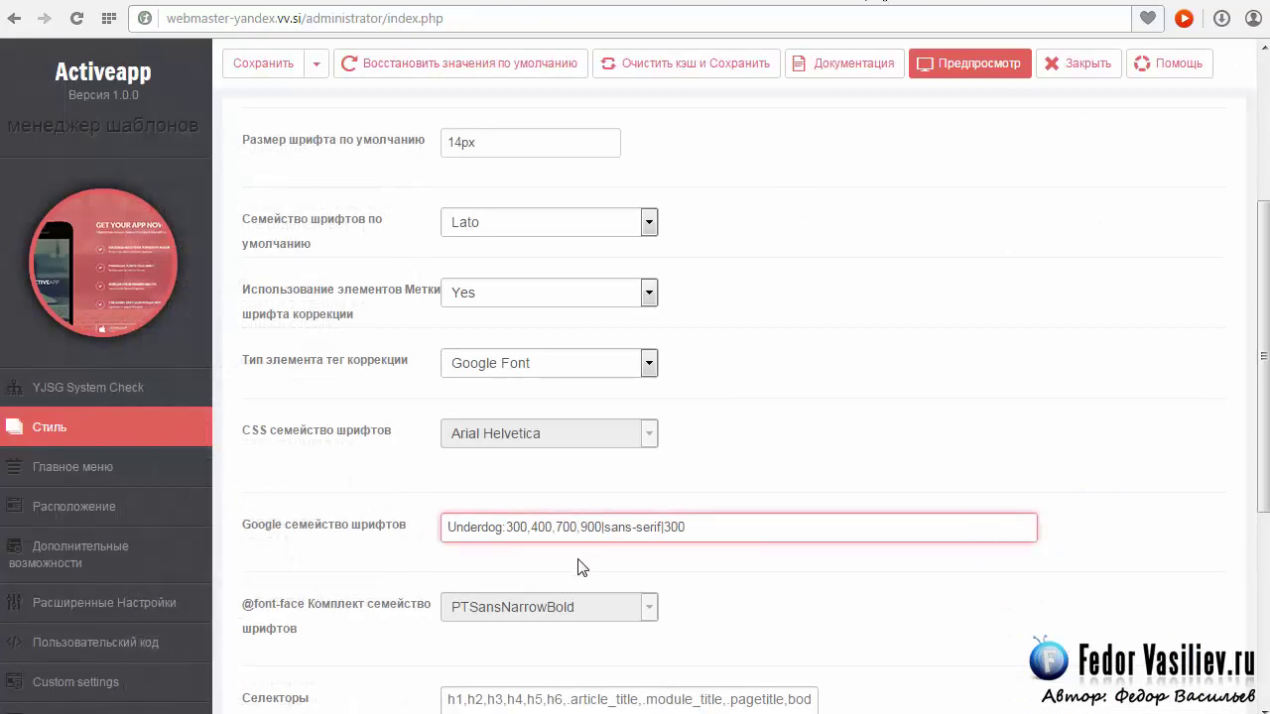
# Return to the template settings, review the Underdog entry in Google семейство шрифтов, and save the settings.
pyautogui.scroll(-1, 601, 526)
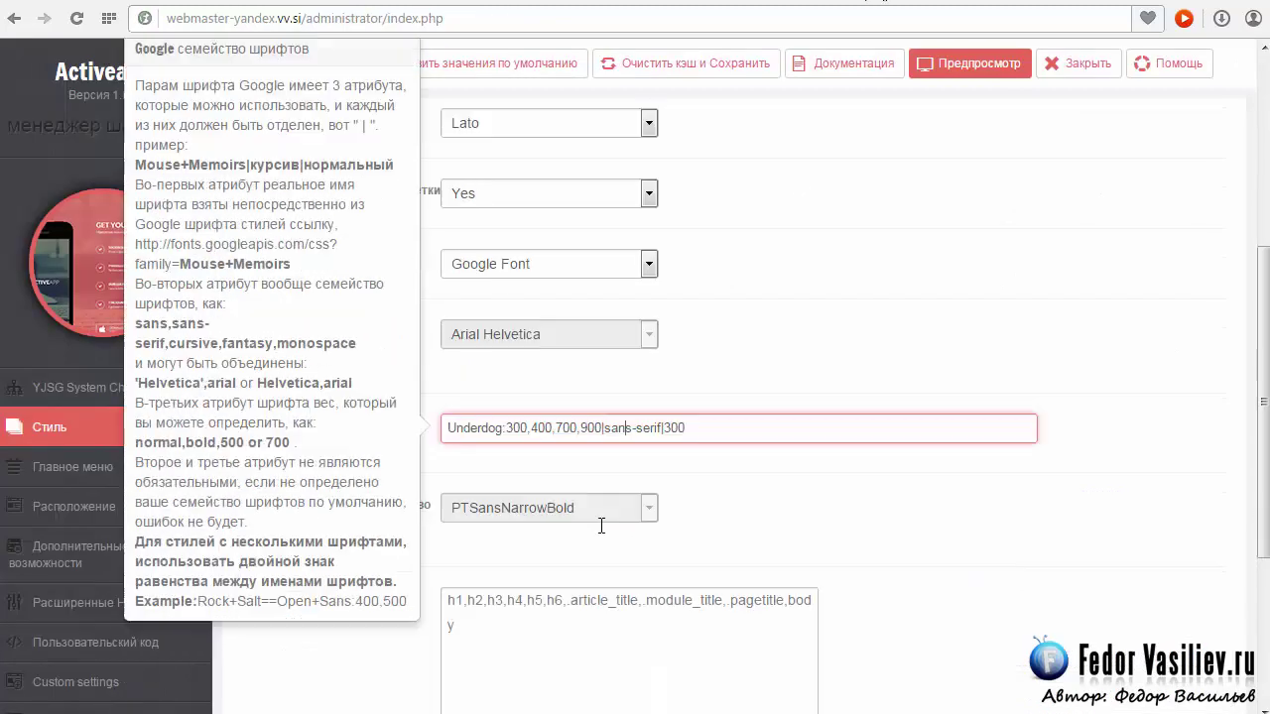
pyautogui.scroll(1, 620, 516)
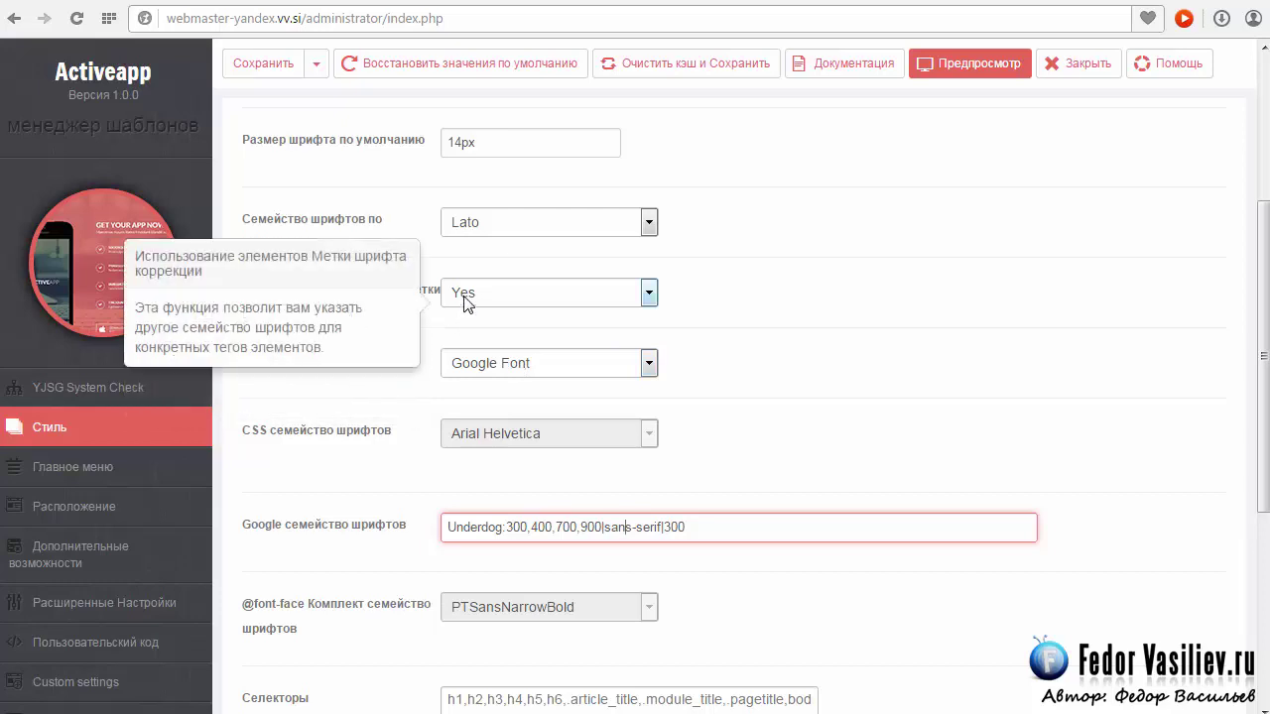
pyautogui.doubleClick(502, 528)
pyautogui.click(500, 533)
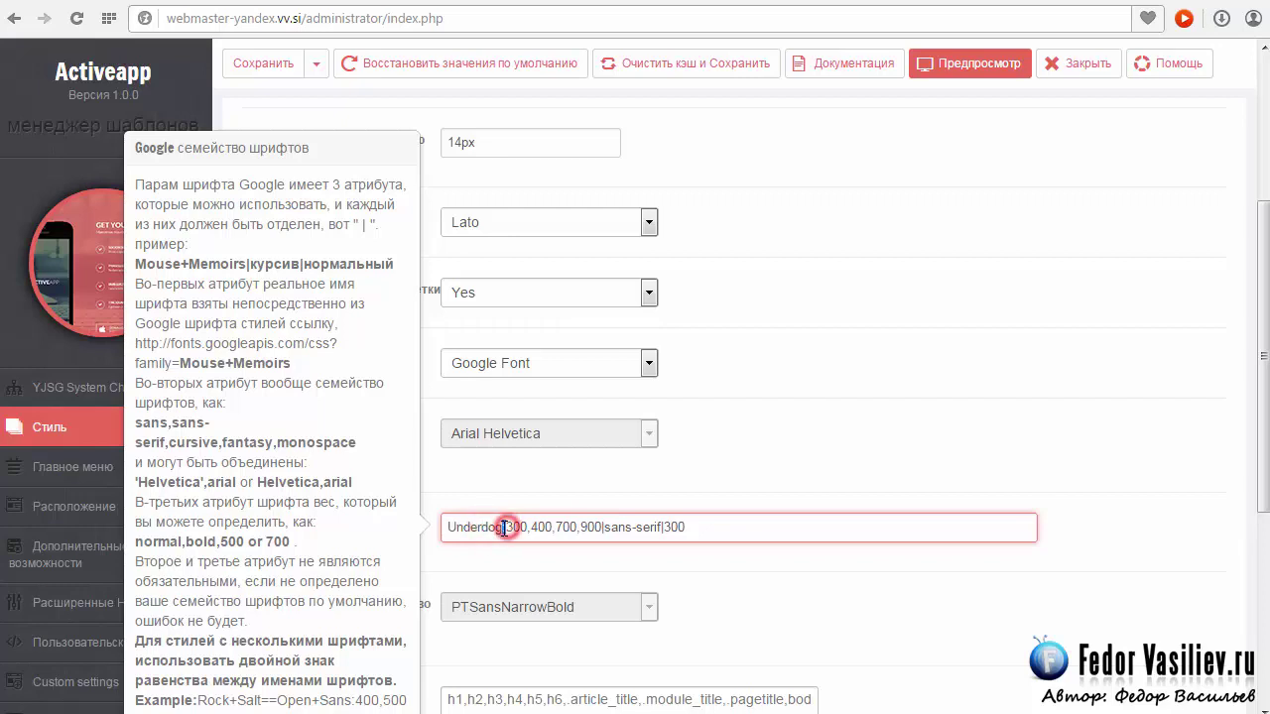
pyautogui.click(264, 66)
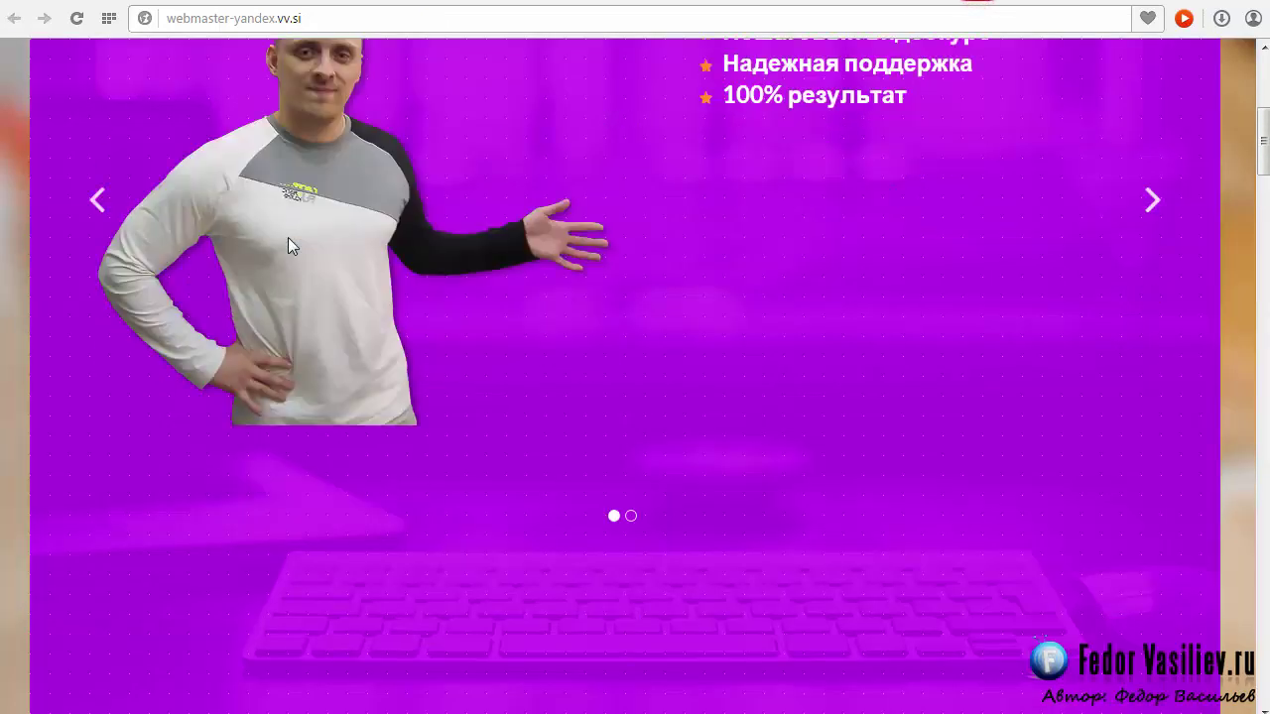
# Reload the live site and check the font of the Обо мне heading and text.
pyautogui.scroll(-10, 288, 238)
pyautogui.click(76, 18)
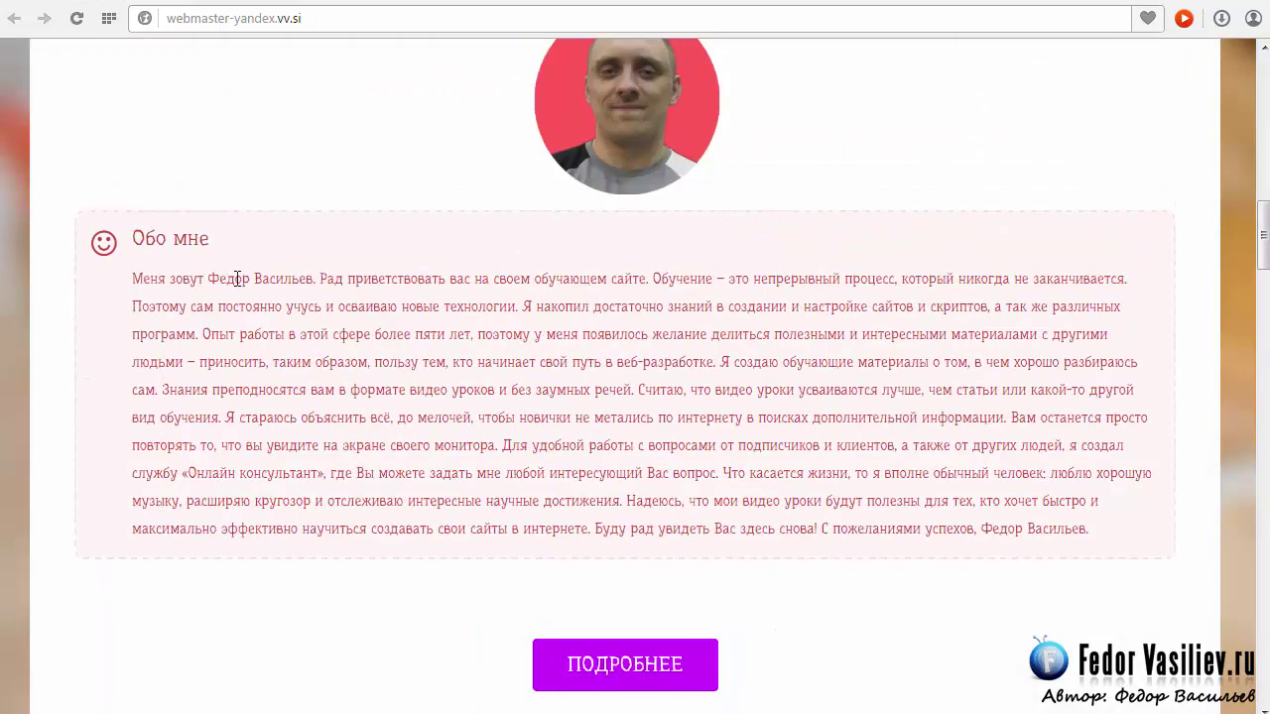
pyautogui.tripleClick(199, 238)
pyautogui.click(275, 238)
pyautogui.tripleClick(230, 240)
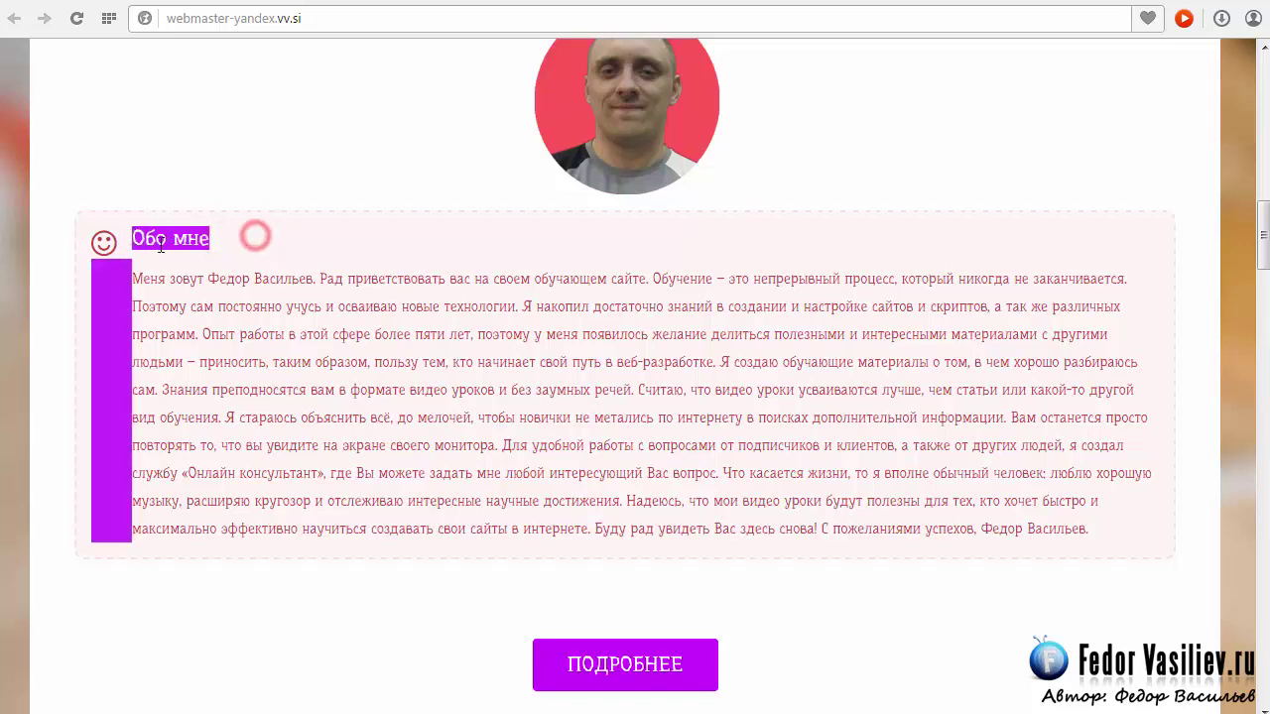
pyautogui.click(226, 241)
# Check the font of the ПОДРОБНЕЕ button and the ПРЕИМУЩЕСТВО section on the live site.
pyautogui.scroll(-2, 250, 266)
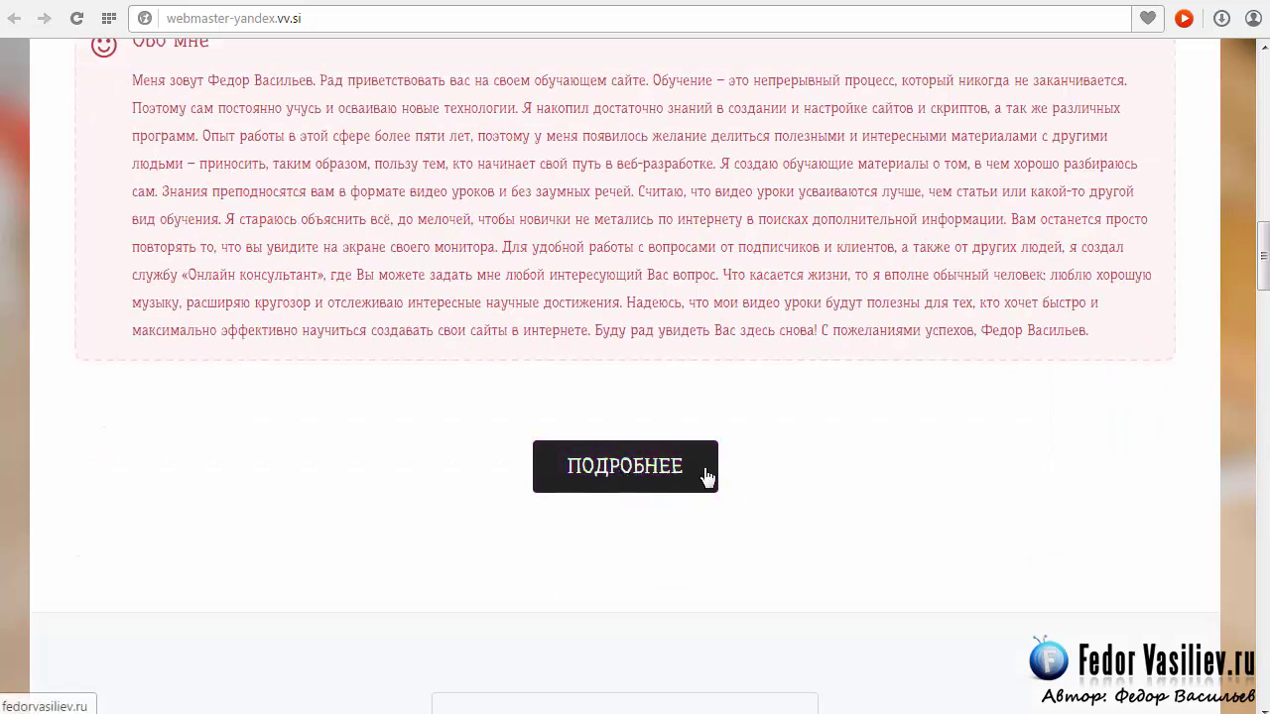
pyautogui.scroll(-5, 595, 447)
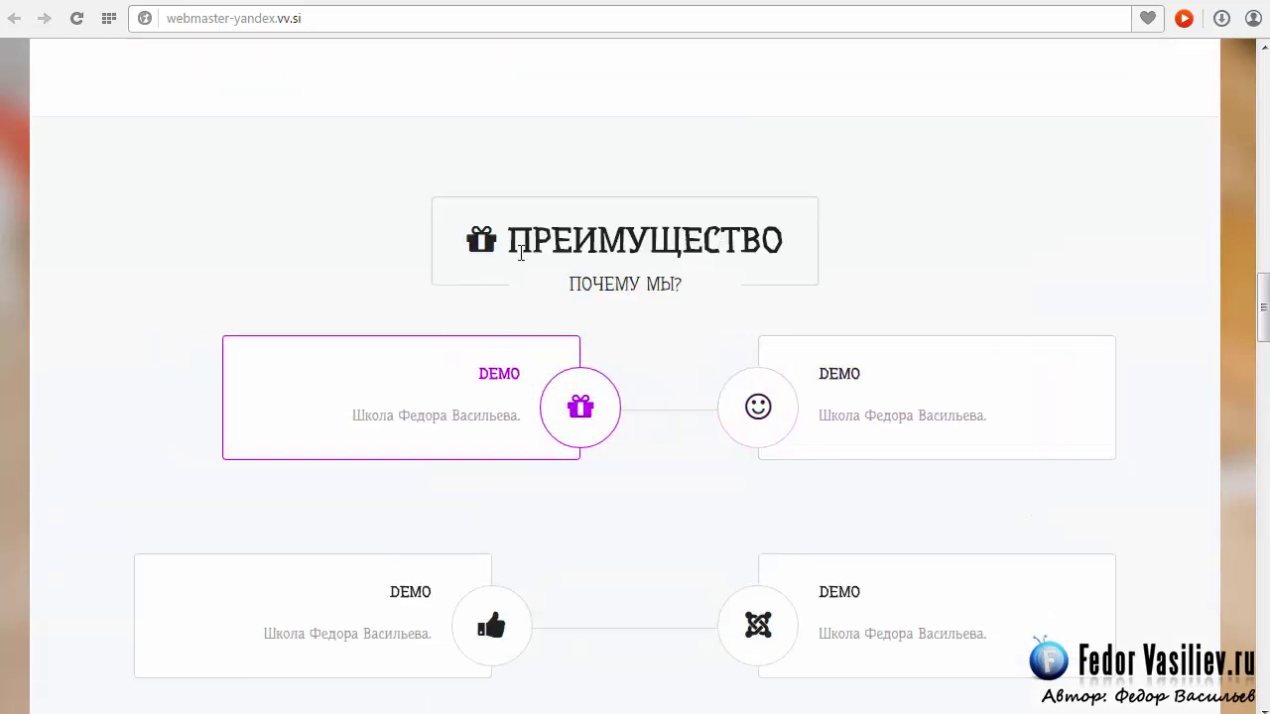
pyautogui.moveTo(506, 243); pyautogui.dragTo(782, 236)
pyautogui.moveTo(682, 253); pyautogui.dragTo(624, 291)
pyautogui.scroll(-3, 607, 357)
# Check the font of the СОТРУДНИКИ heading, its subtitle and the employee cards on the live site.
pyautogui.scroll(-5, 609, 357)
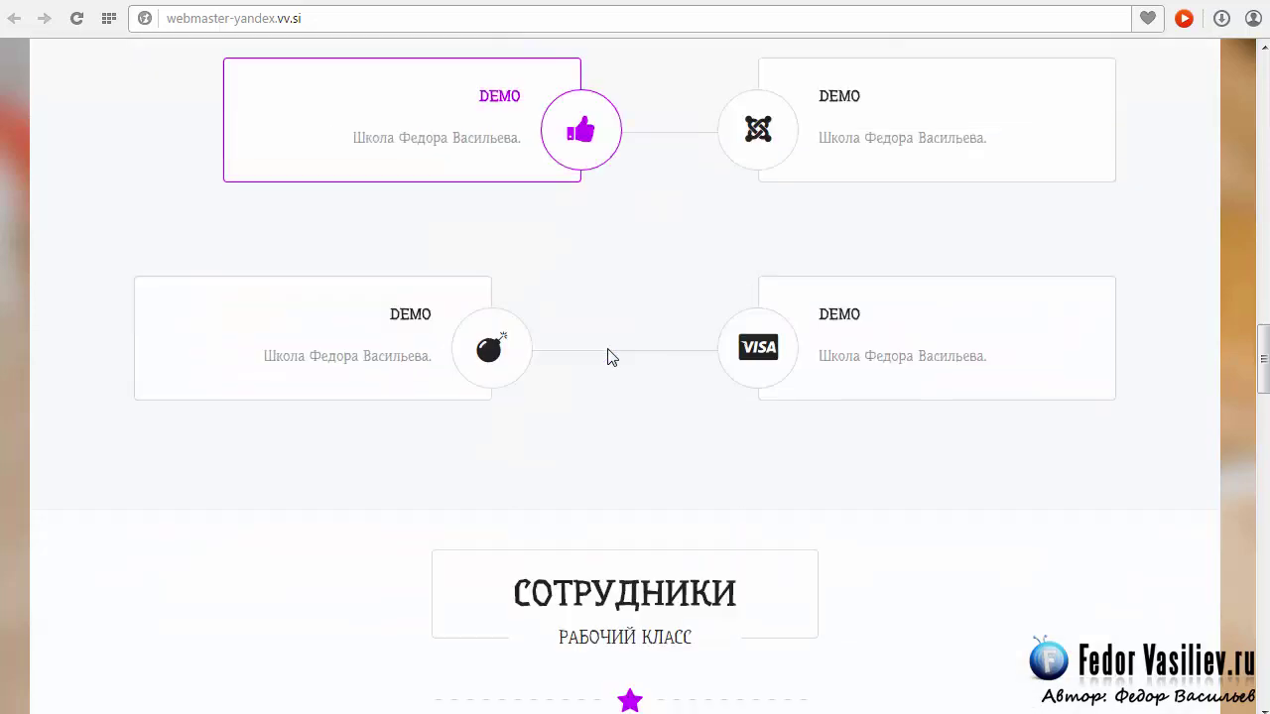
pyautogui.moveTo(512, 300); pyautogui.dragTo(736, 298)
pyautogui.click(666, 325)
pyautogui.moveTo(700, 353); pyautogui.dragTo(564, 346)
pyautogui.click(562, 342)
pyautogui.scroll(-3, 563, 342)
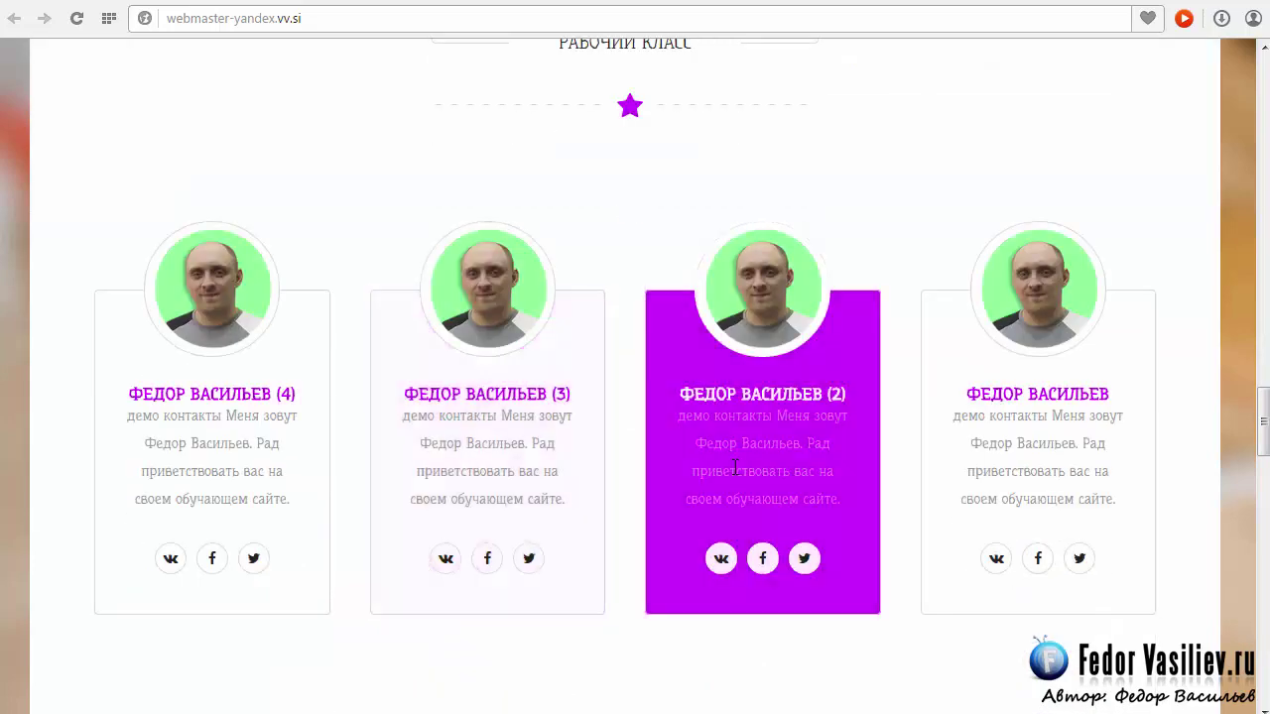
pyautogui.scroll(-5, 355, 427)
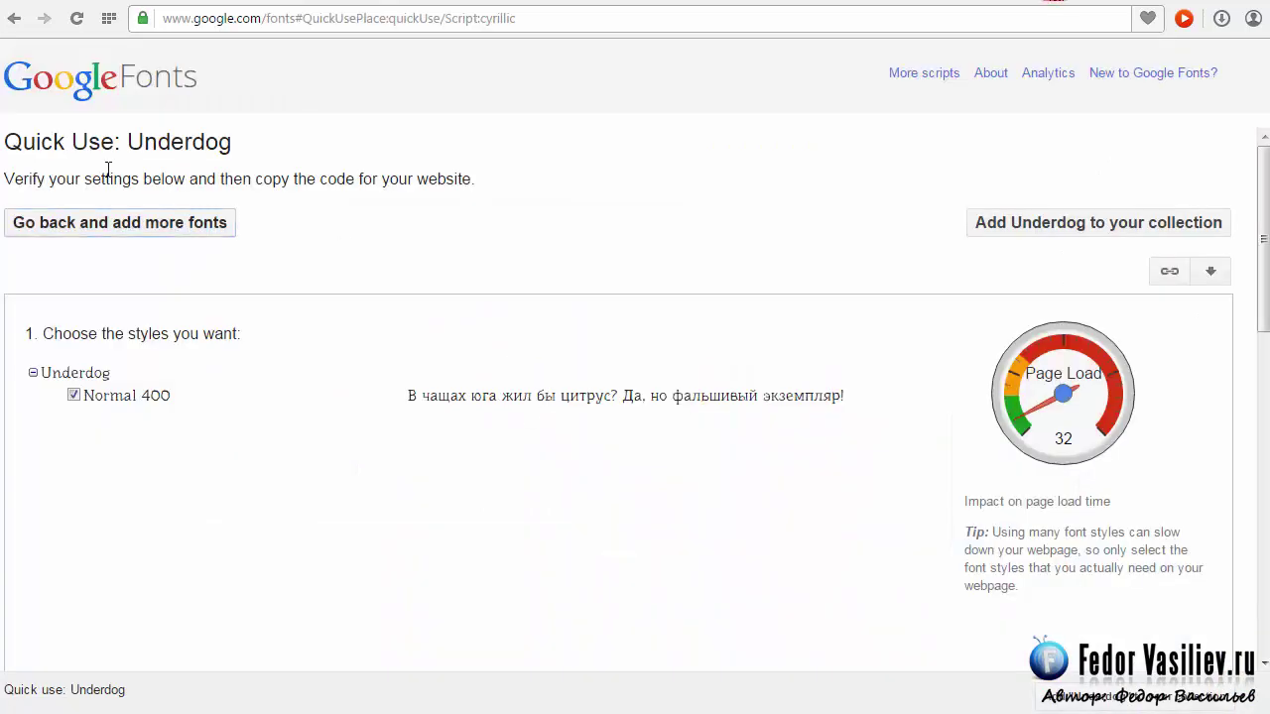
# Return to the Google Fonts list, find Open Sans Condensed, and highlight its name and number of styles.
pyautogui.click(14, 18)
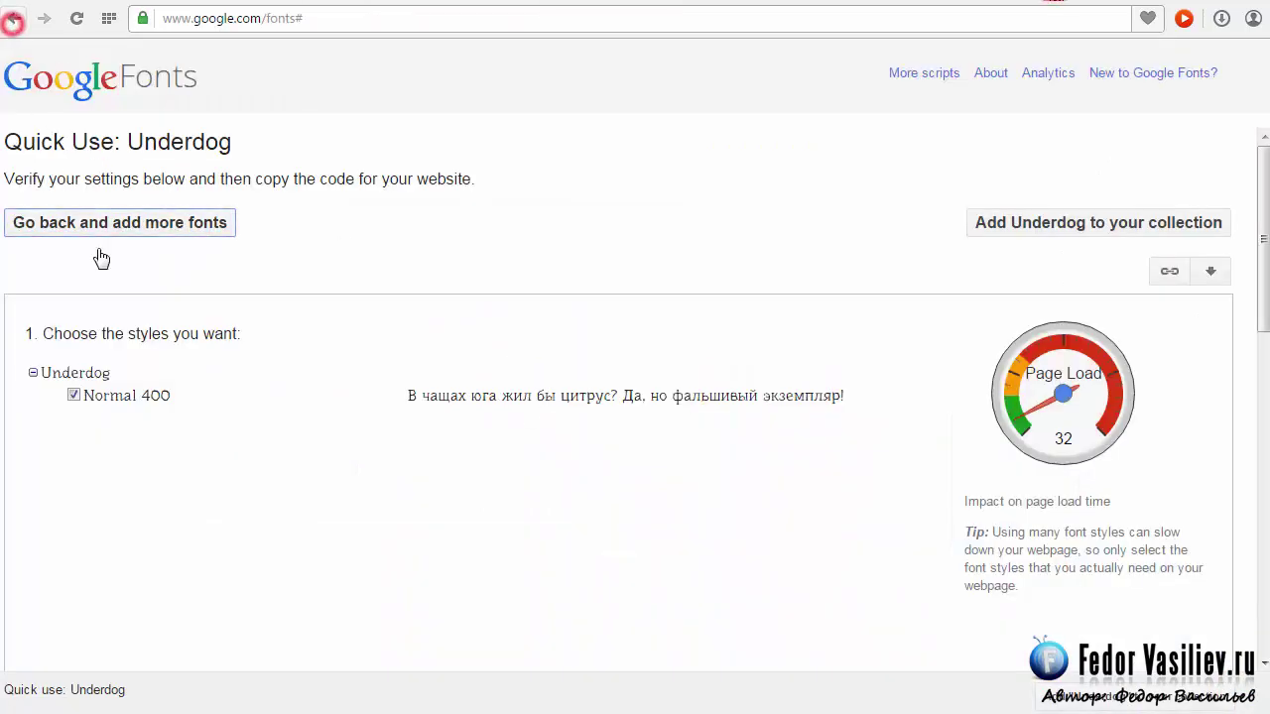
pyautogui.scroll(-2, 309, 410)
pyautogui.scroll(-10, 309, 410)
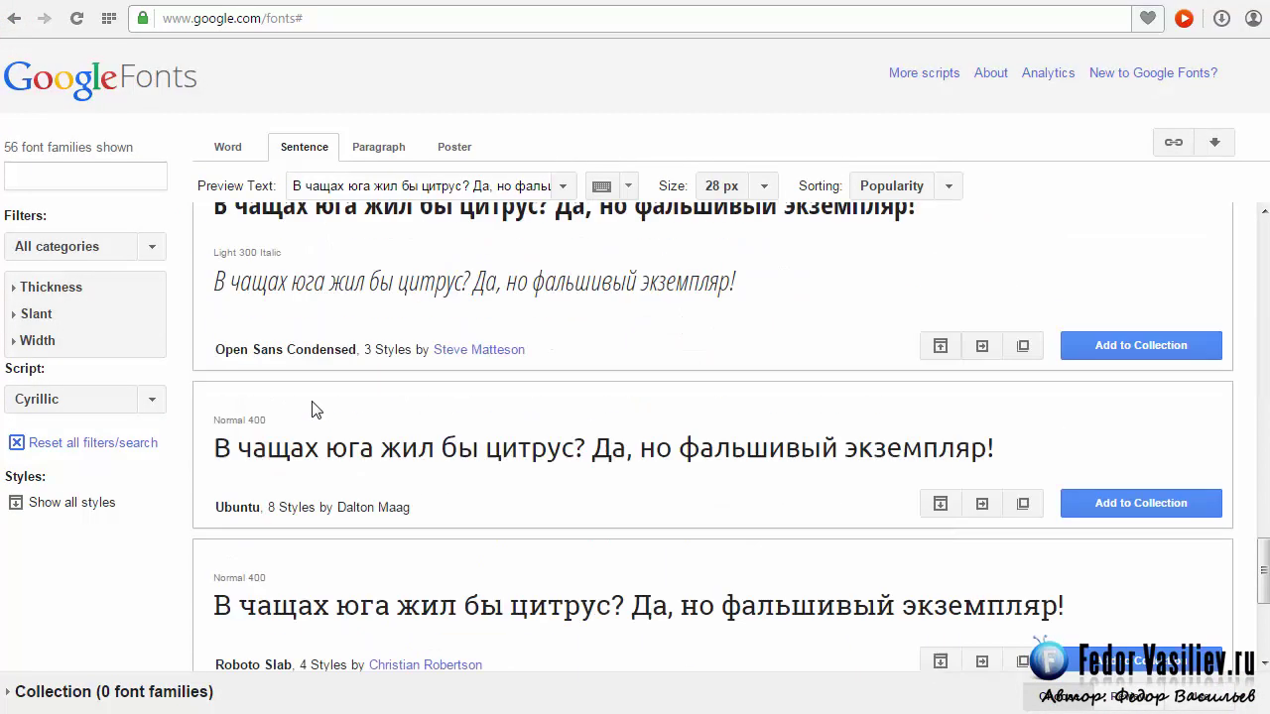
pyautogui.scroll(2, 315, 415)
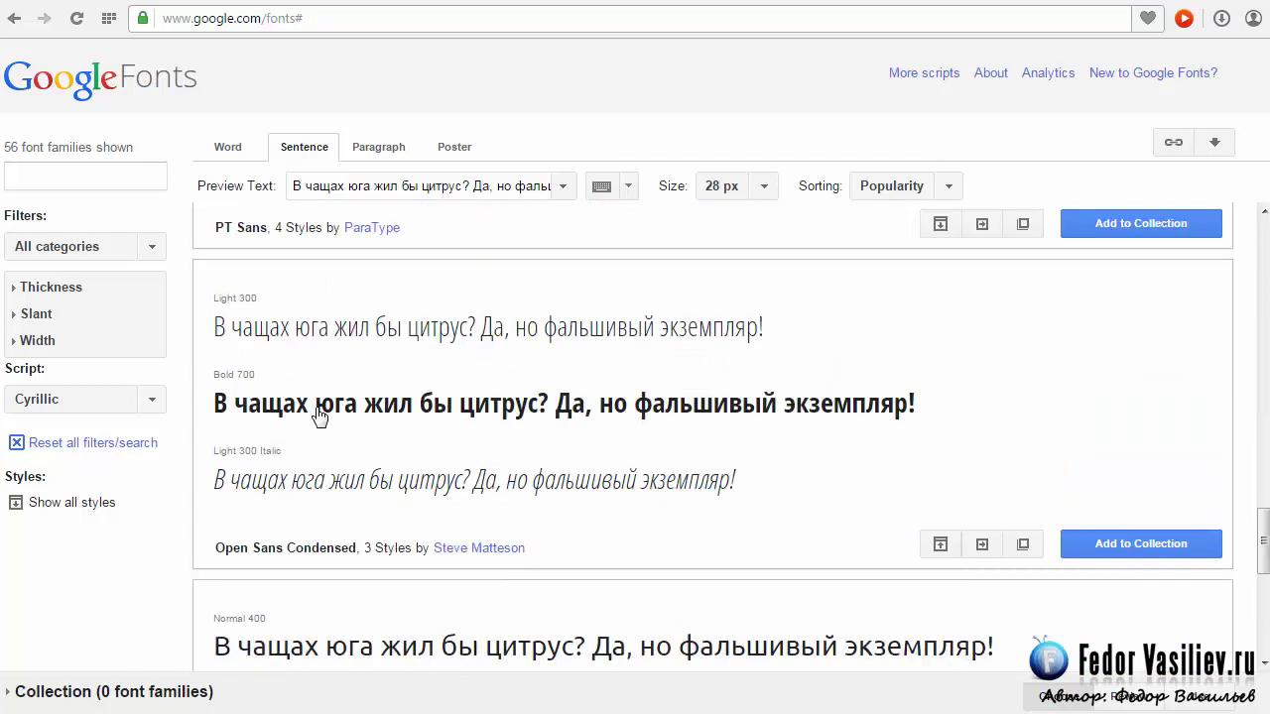
pyautogui.scroll(2, 249, 392)
pyautogui.scroll(-2, 248, 394)
pyautogui.moveTo(217, 547); pyautogui.dragTo(357, 551)
pyautogui.click(353, 549)
pyautogui.tripleClick(365, 548)
# Open the Quick Use page of Open Sans Condensed and compare the sample sentences of its Light 300, Light 300 Italic and Bold 700 styles.
pyautogui.click(980, 545)
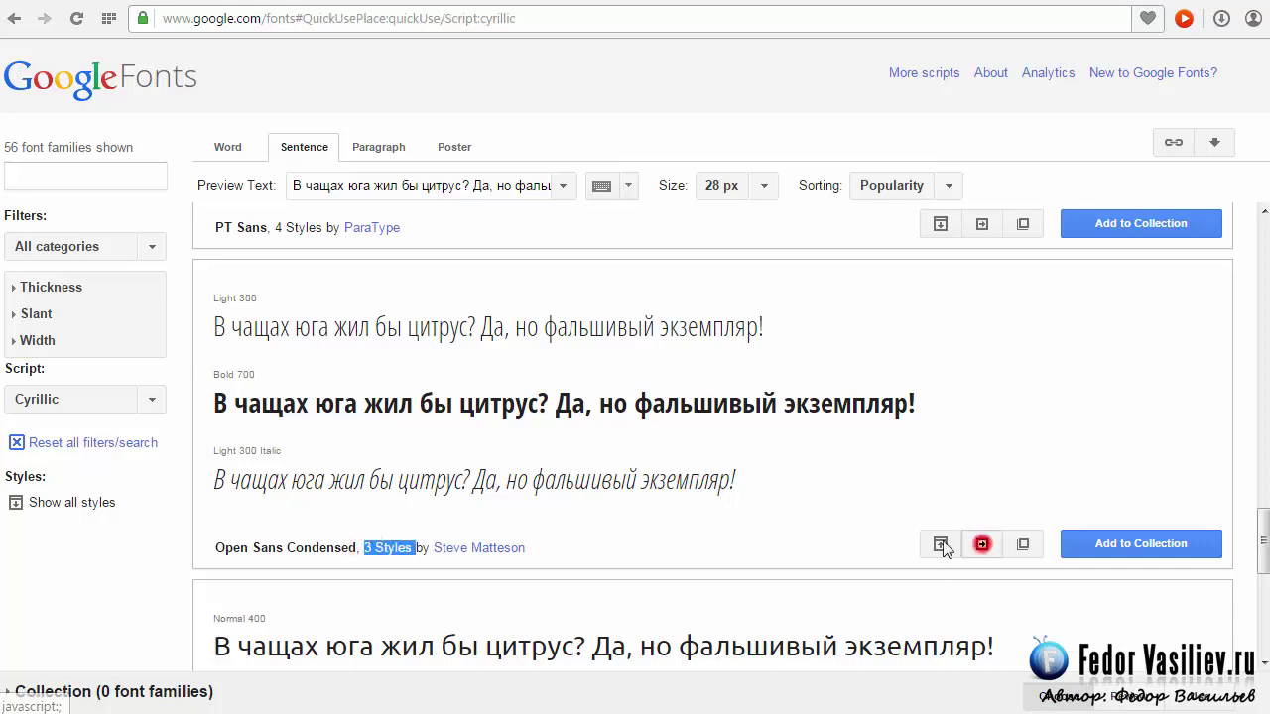
pyautogui.scroll(-2, 734, 479)
pyautogui.scroll(1, 623, 471)
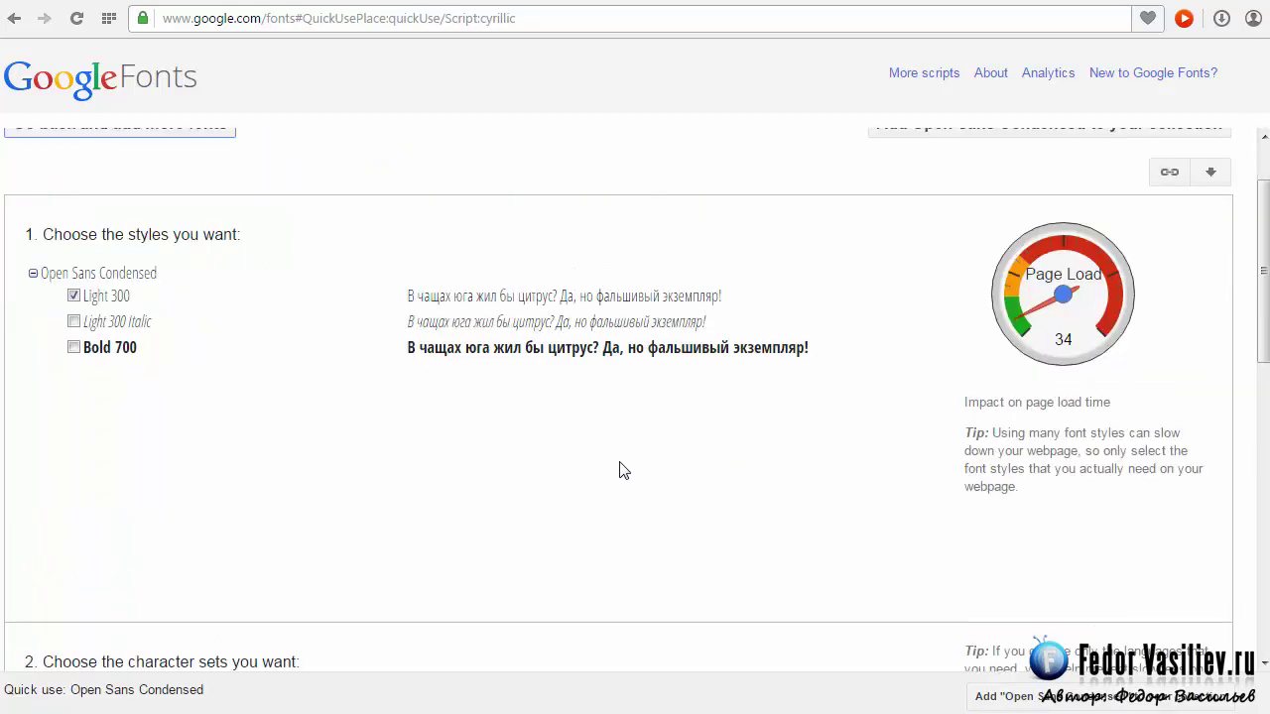
pyautogui.tripleClick(125, 294)
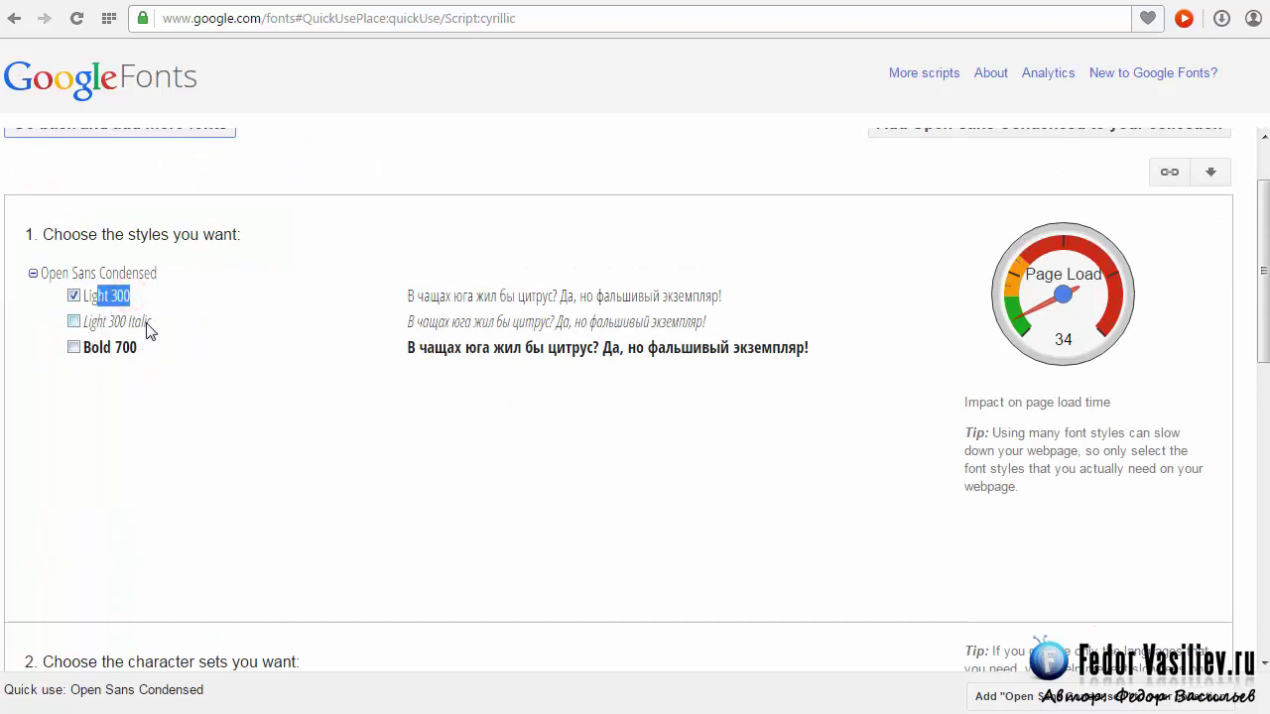
pyautogui.moveTo(151, 320); pyautogui.dragTo(109, 325)
pyautogui.moveTo(403, 293); pyautogui.dragTo(740, 298)
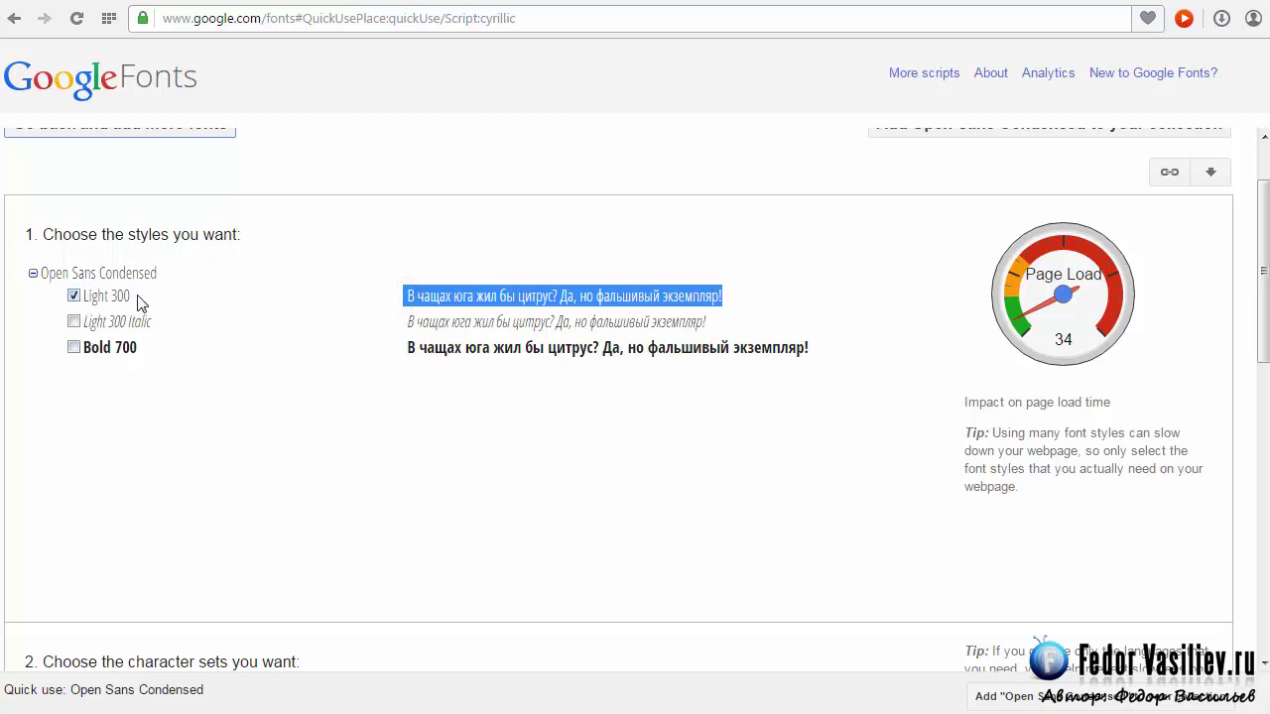
pyautogui.moveTo(403, 321); pyautogui.dragTo(712, 333)
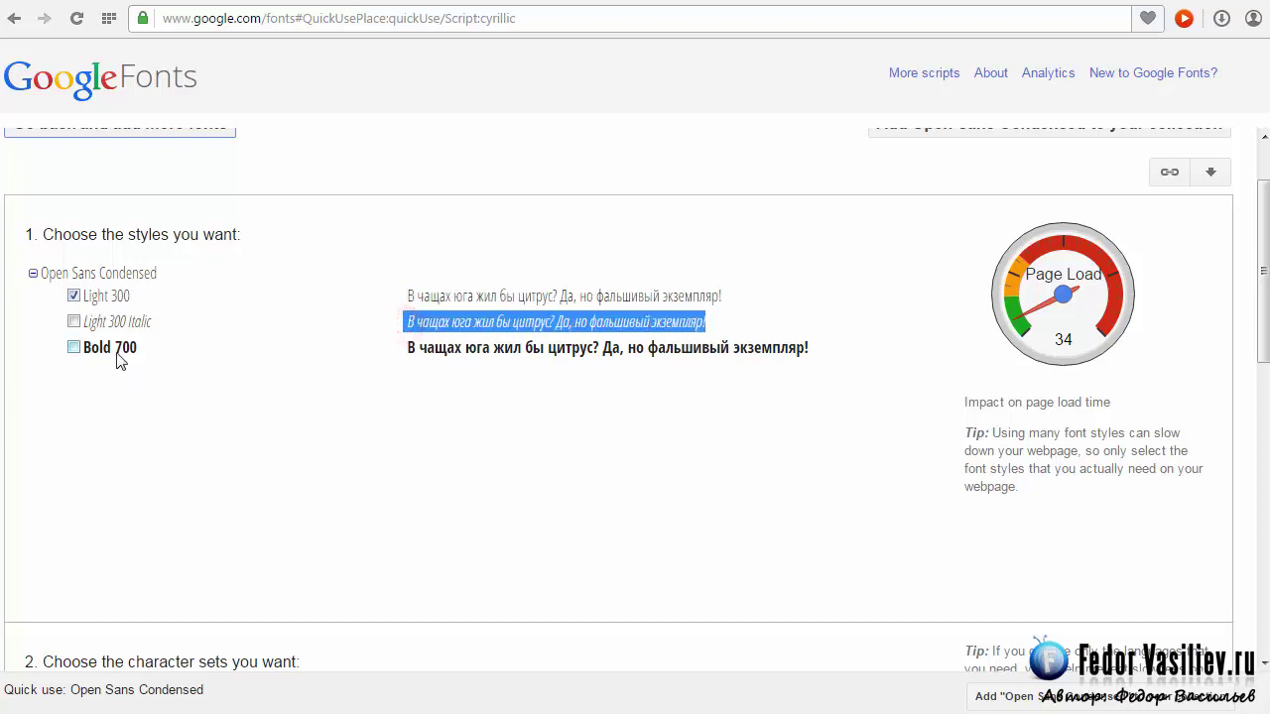
pyautogui.moveTo(403, 349); pyautogui.dragTo(811, 351)
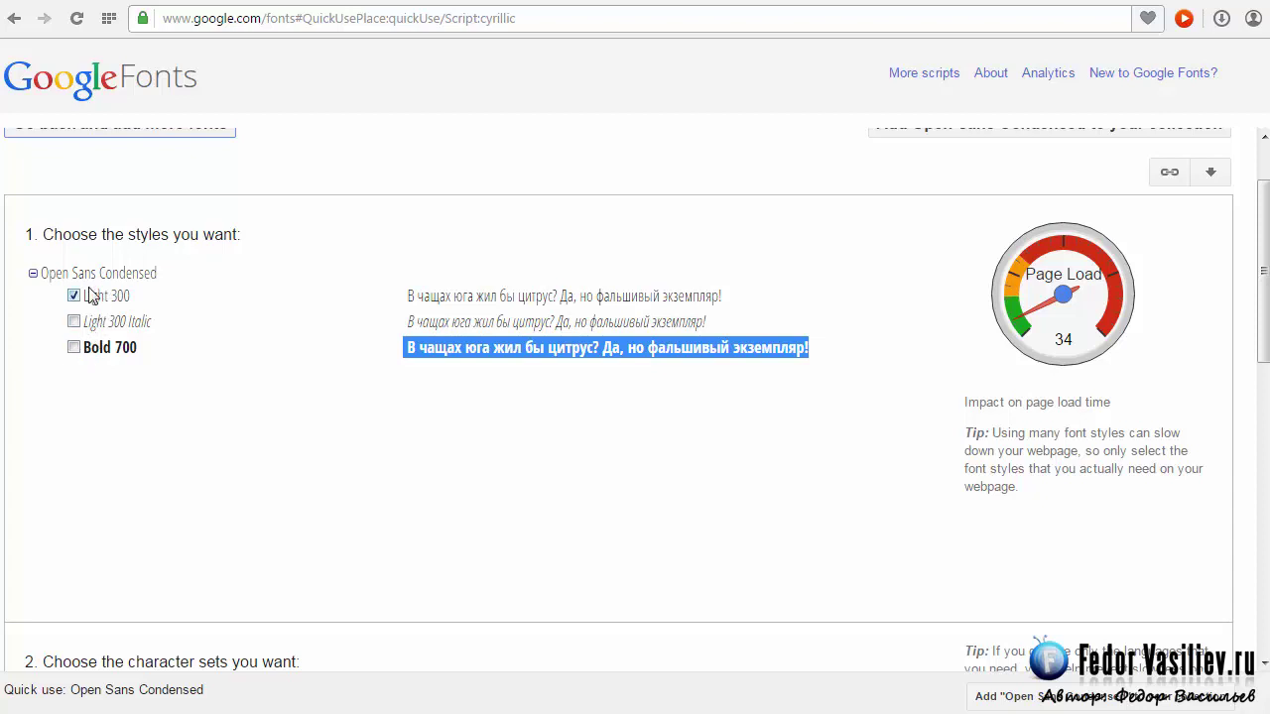
# Compare the Open Sans Condensed style weights with the first weight in the template's Google семейство шрифтов value.
pyautogui.click(877, 0)
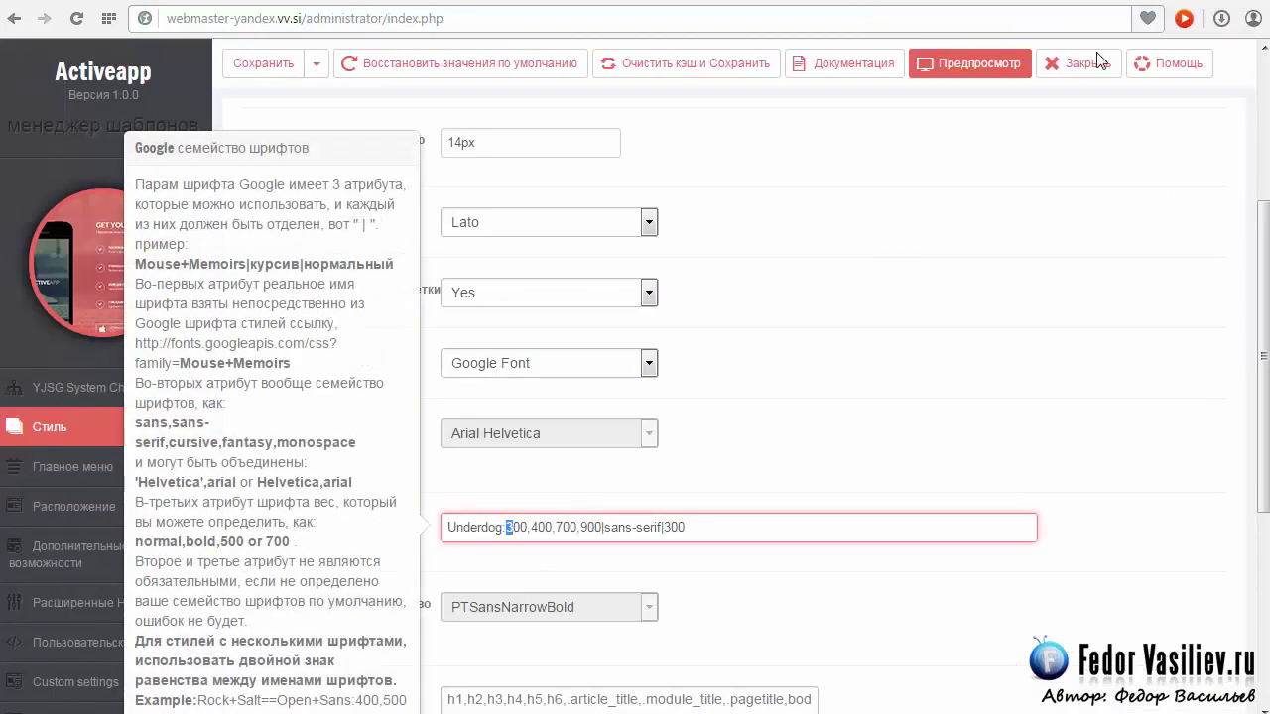
pyautogui.click(1059, 5)
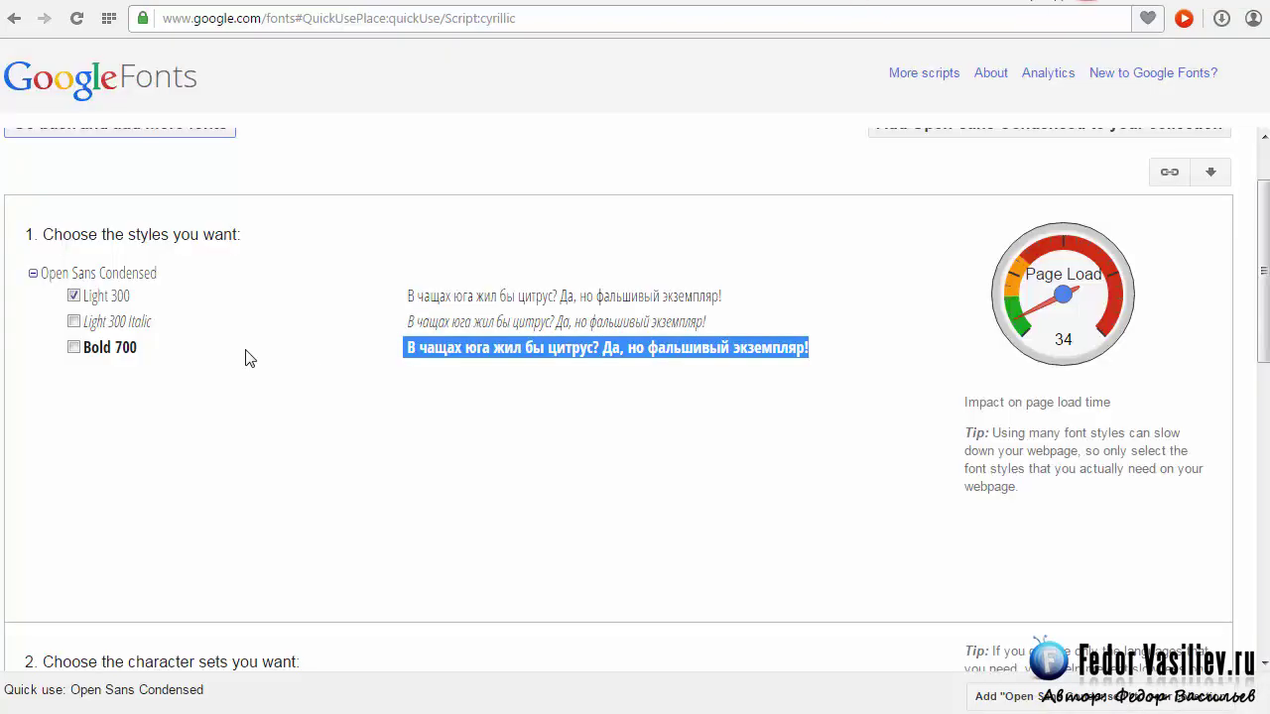
pyautogui.moveTo(127, 305); pyautogui.dragTo(99, 347)
pyautogui.click(989, 2)
pyautogui.click(862, 2)
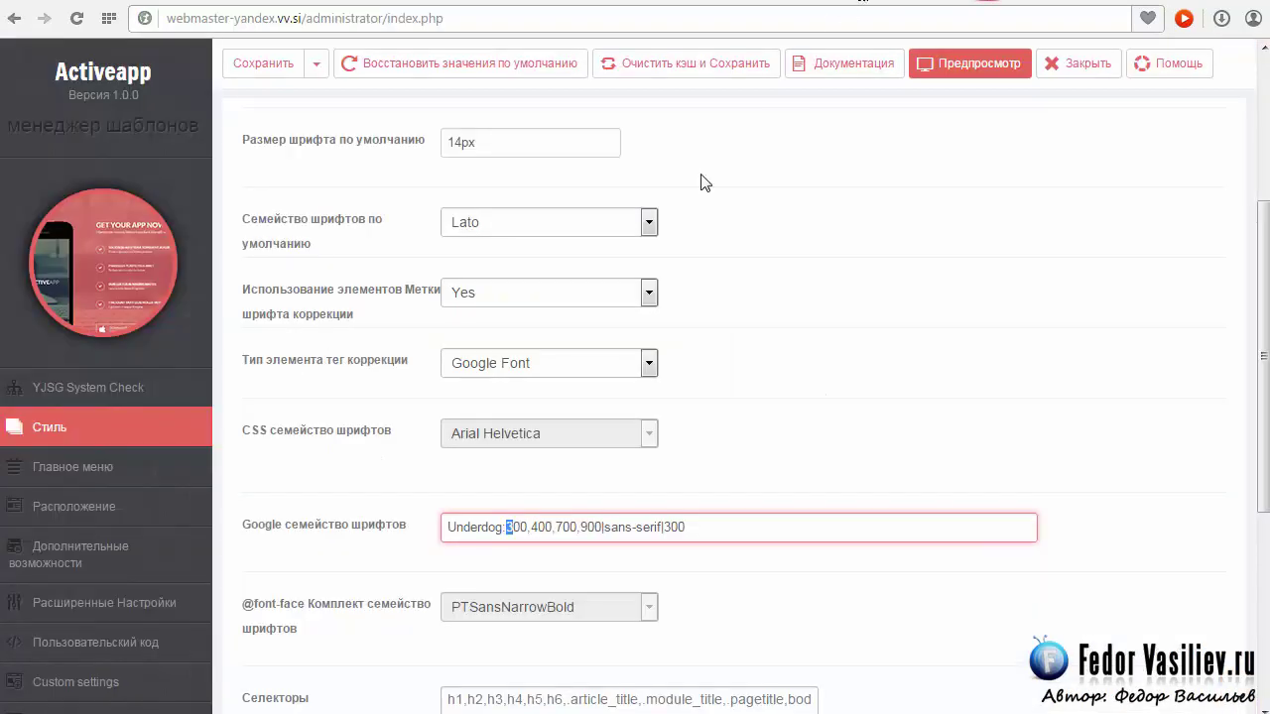
pyautogui.click(509, 527)
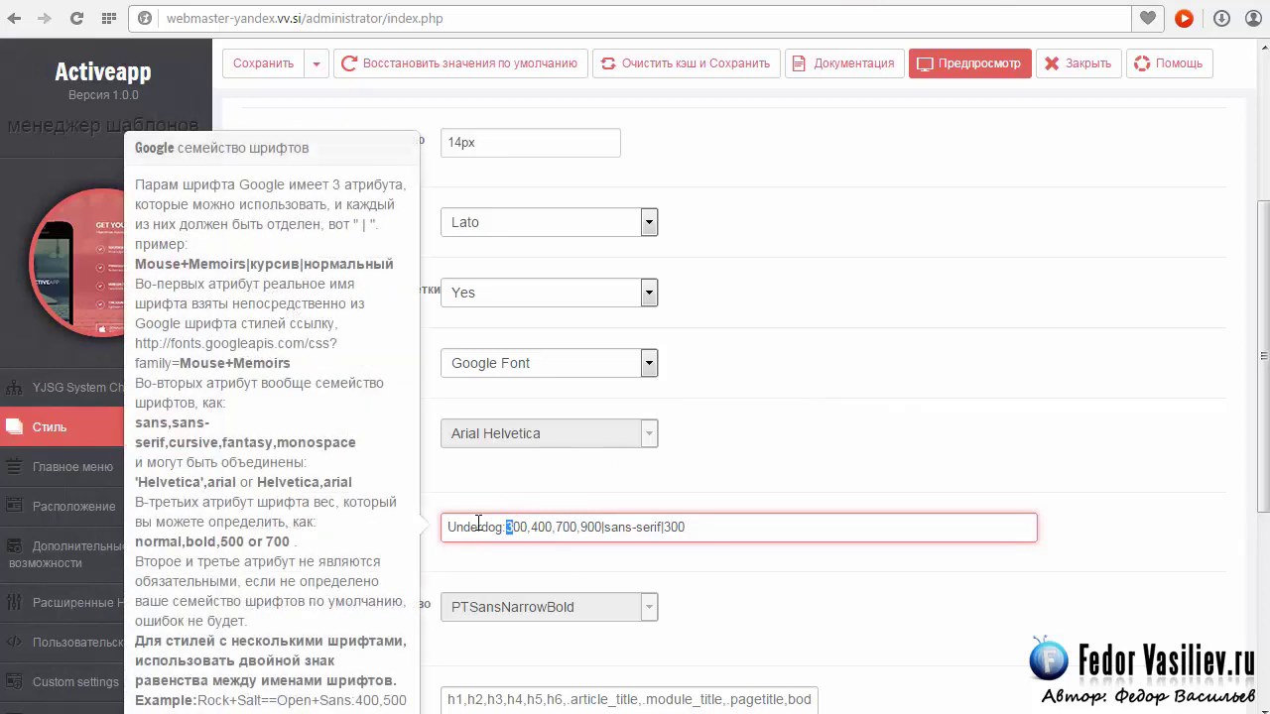
pyautogui.click(508, 527)
pyautogui.moveTo(509, 526); pyautogui.dragTo(514, 526)
# Highlight the weight list 300,400,700,900 in the Google семейство шрифтов value and check it against the Open Sans Condensed styles.
pyautogui.hotkey('ctrl', 'Tab')
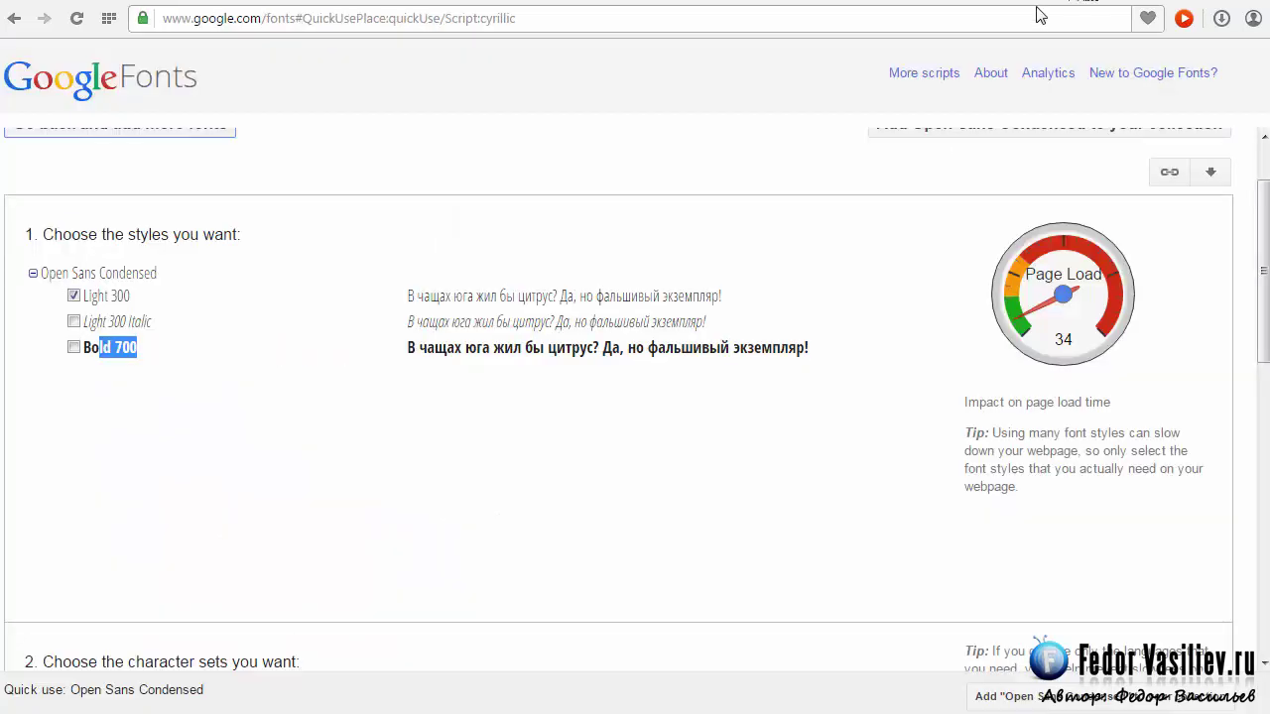
pyautogui.hotkey('ctrl', 'shift', 'Tab')
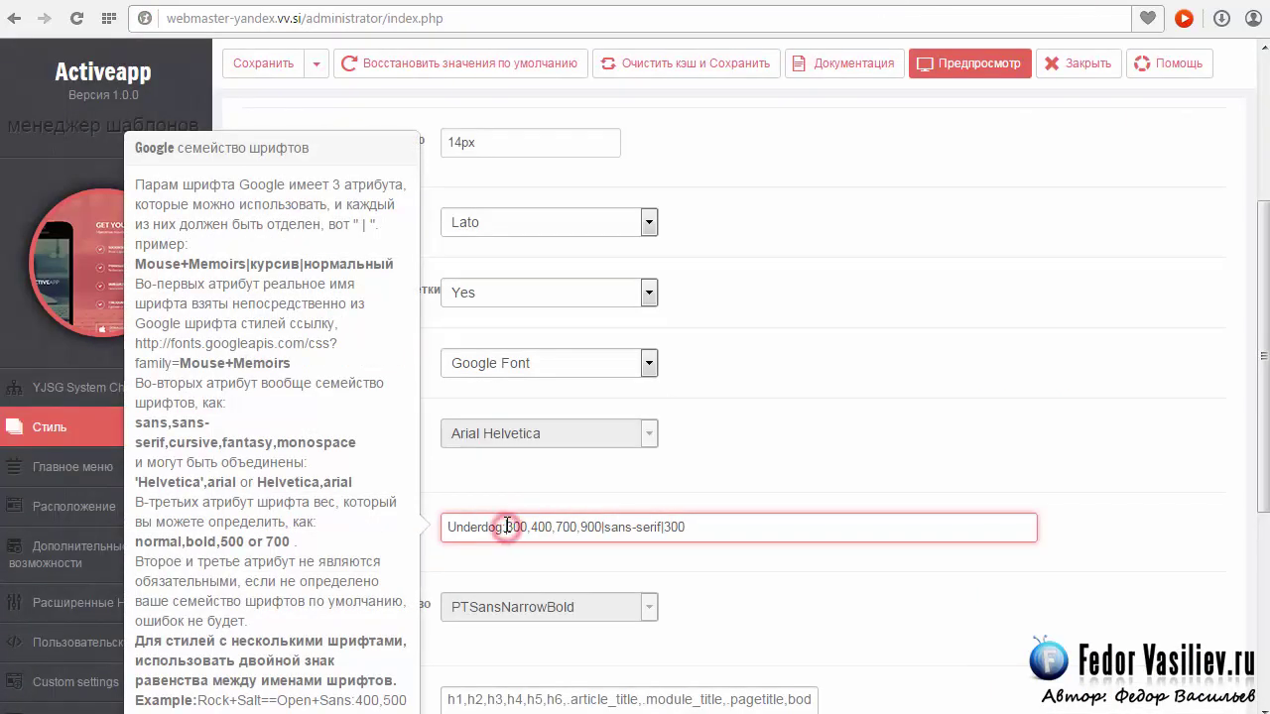
pyautogui.doubleClick(508, 527)
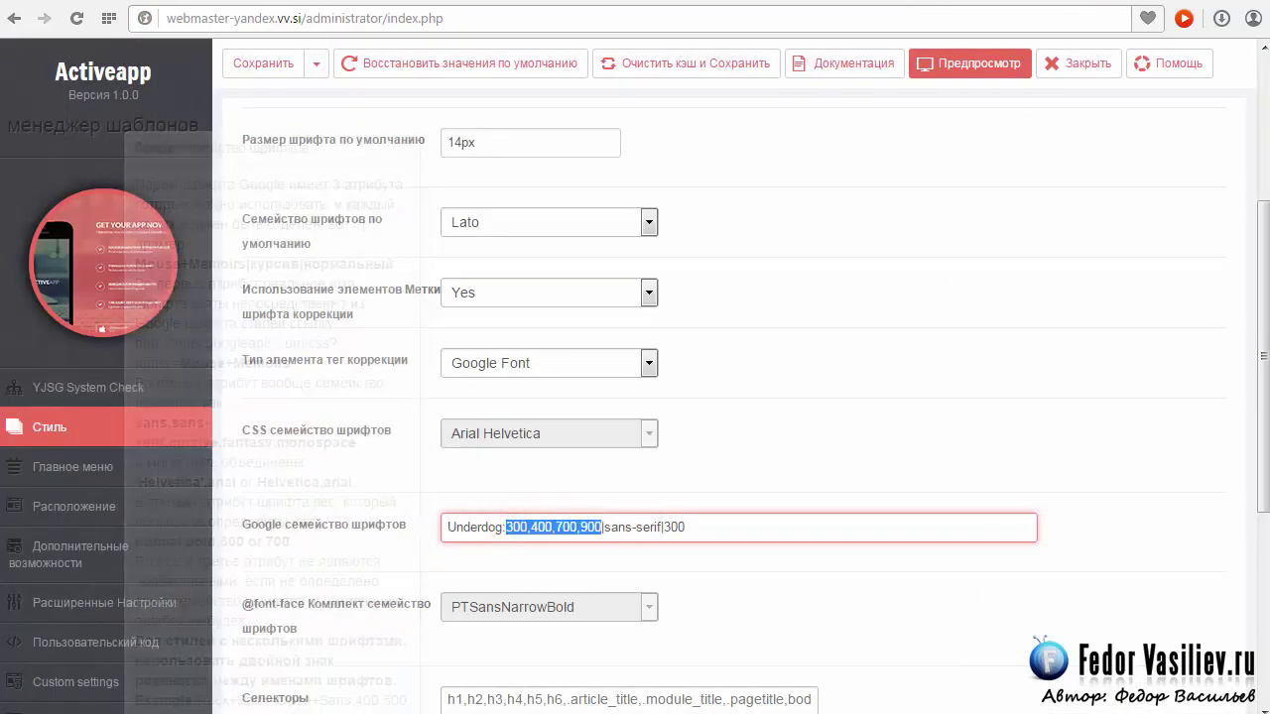
pyautogui.hotkey('ctrl', 'Tab')
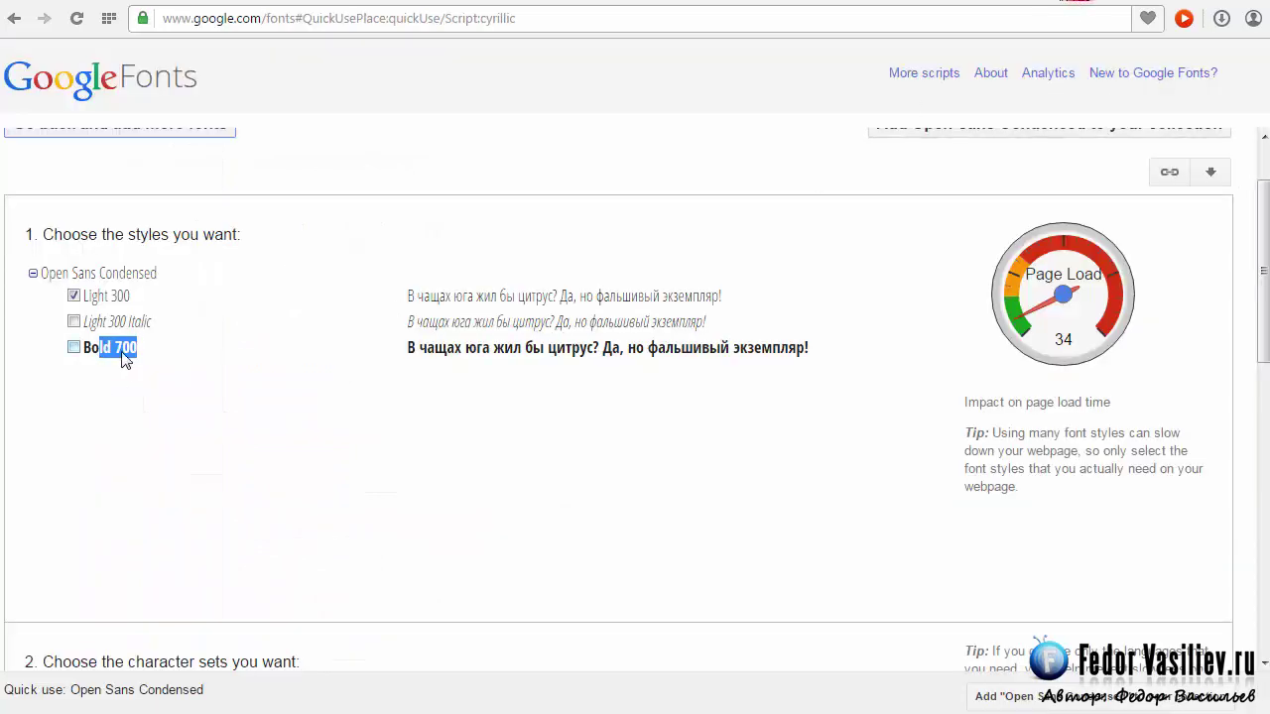
pyautogui.click(866, 3)
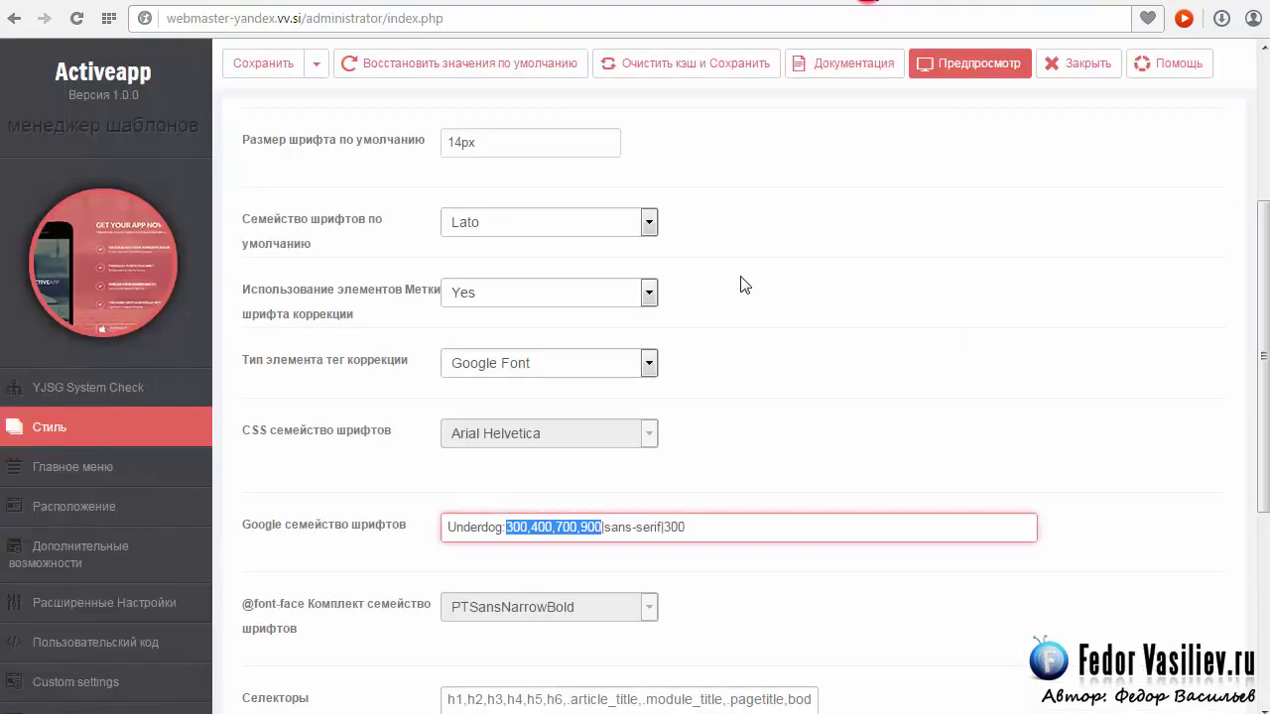
pyautogui.click(544, 533)
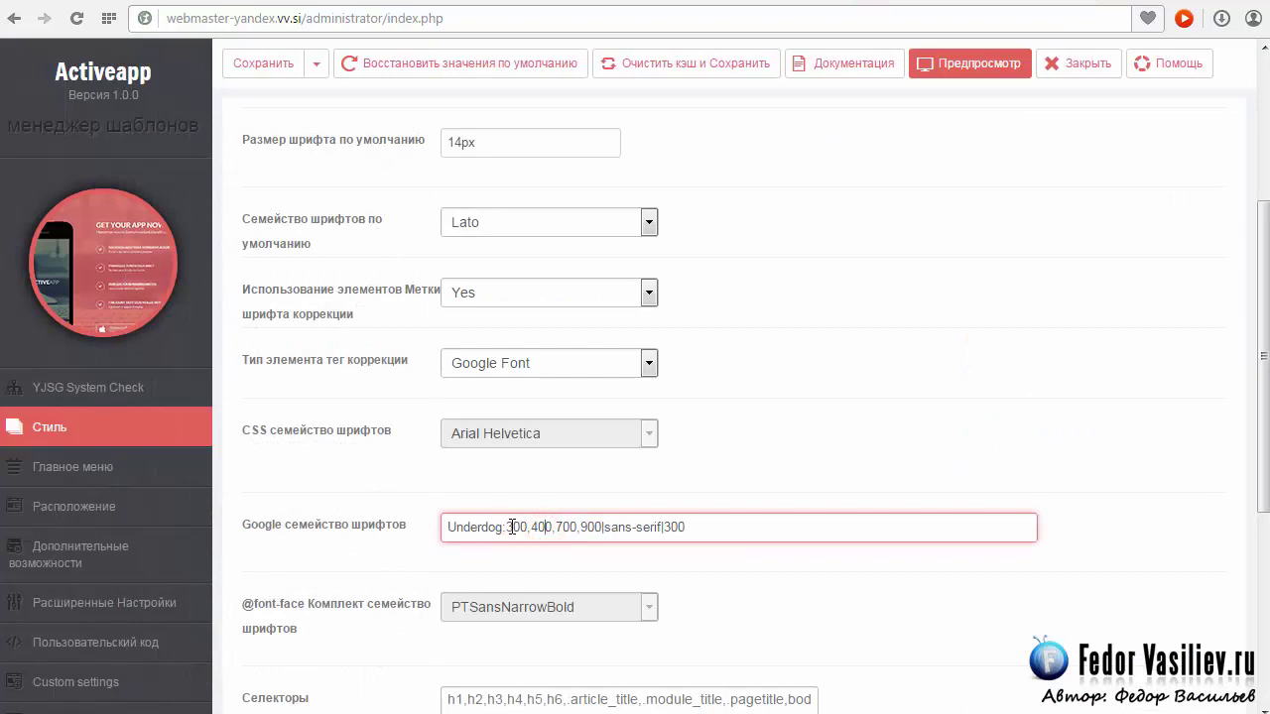
# Highlight the first weights in the Google семейство шрифтов value and review the text styles across the live site's blocks and slider.
pyautogui.moveTo(509, 527); pyautogui.dragTo(562, 527)
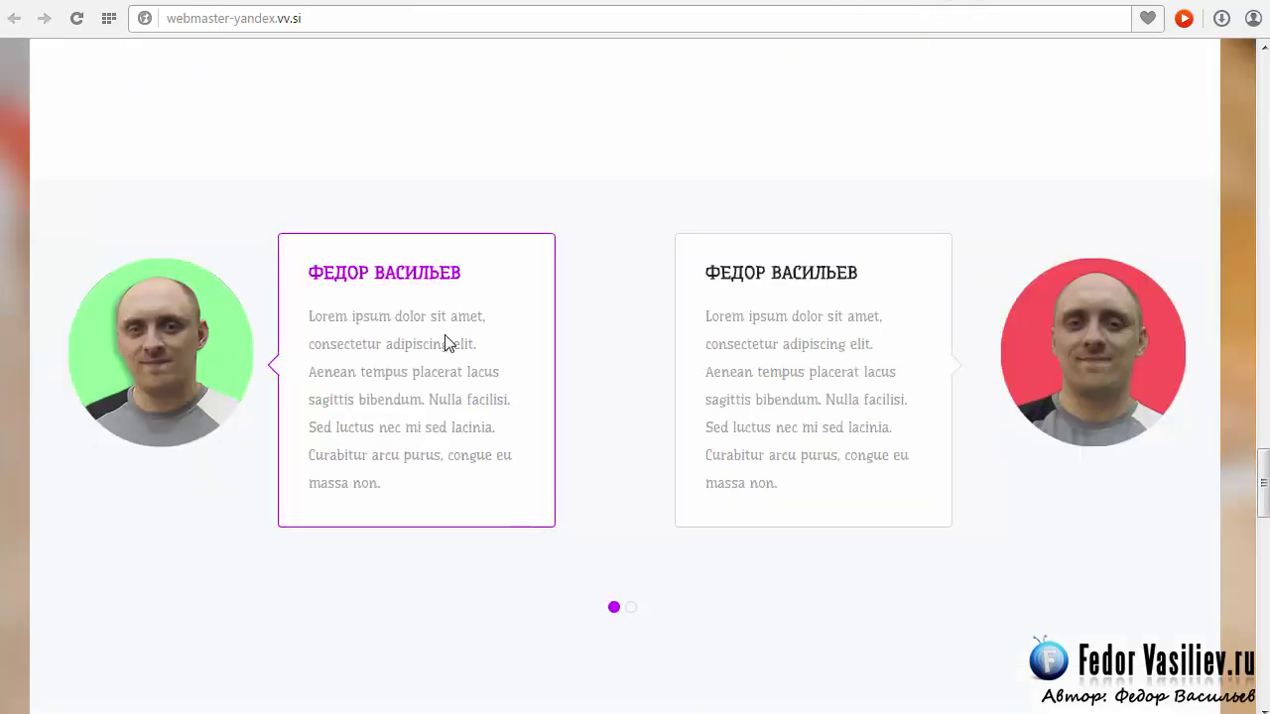
pyautogui.scroll(15, 867, 371)
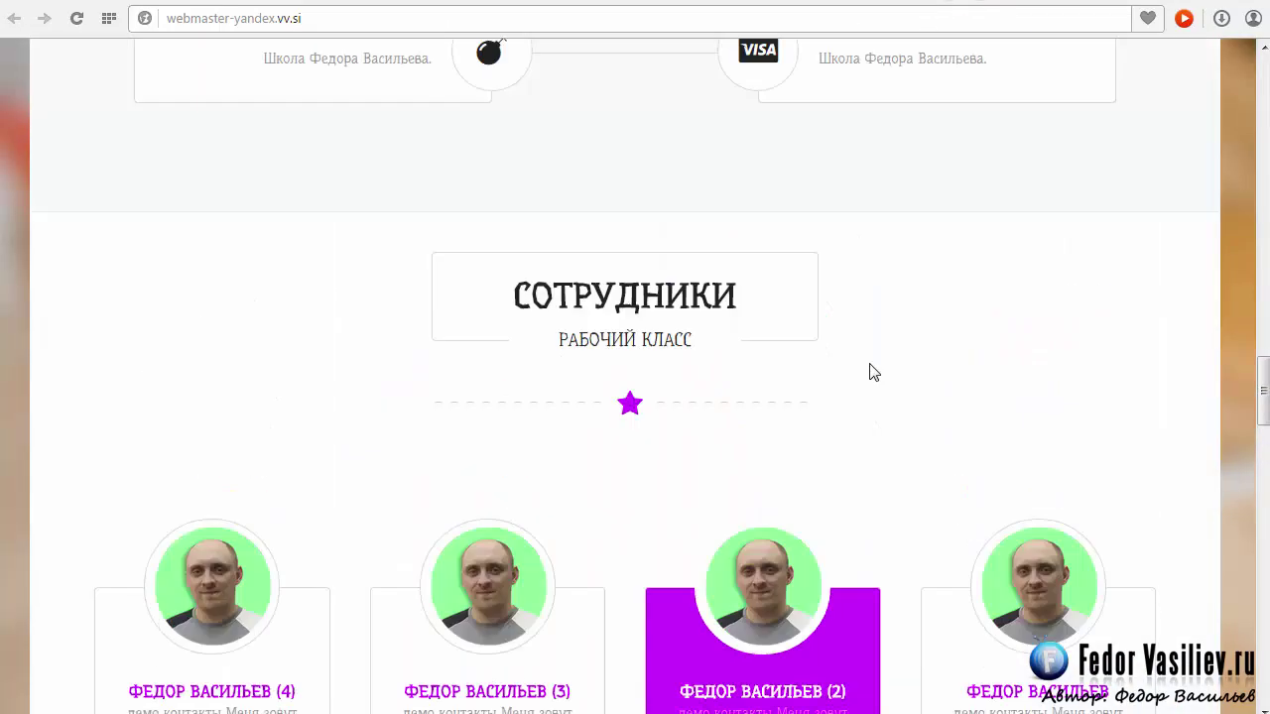
pyautogui.scroll(10, 839, 362)
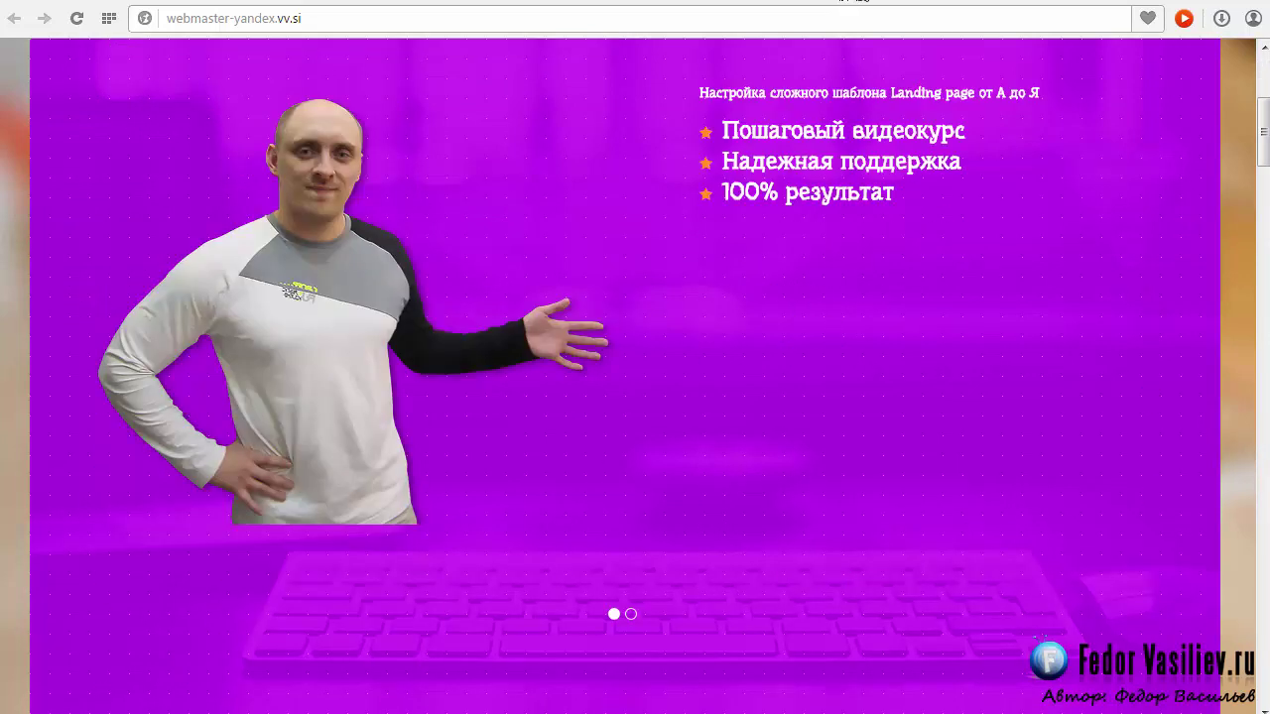
pyautogui.scroll(-8, 838, 266)
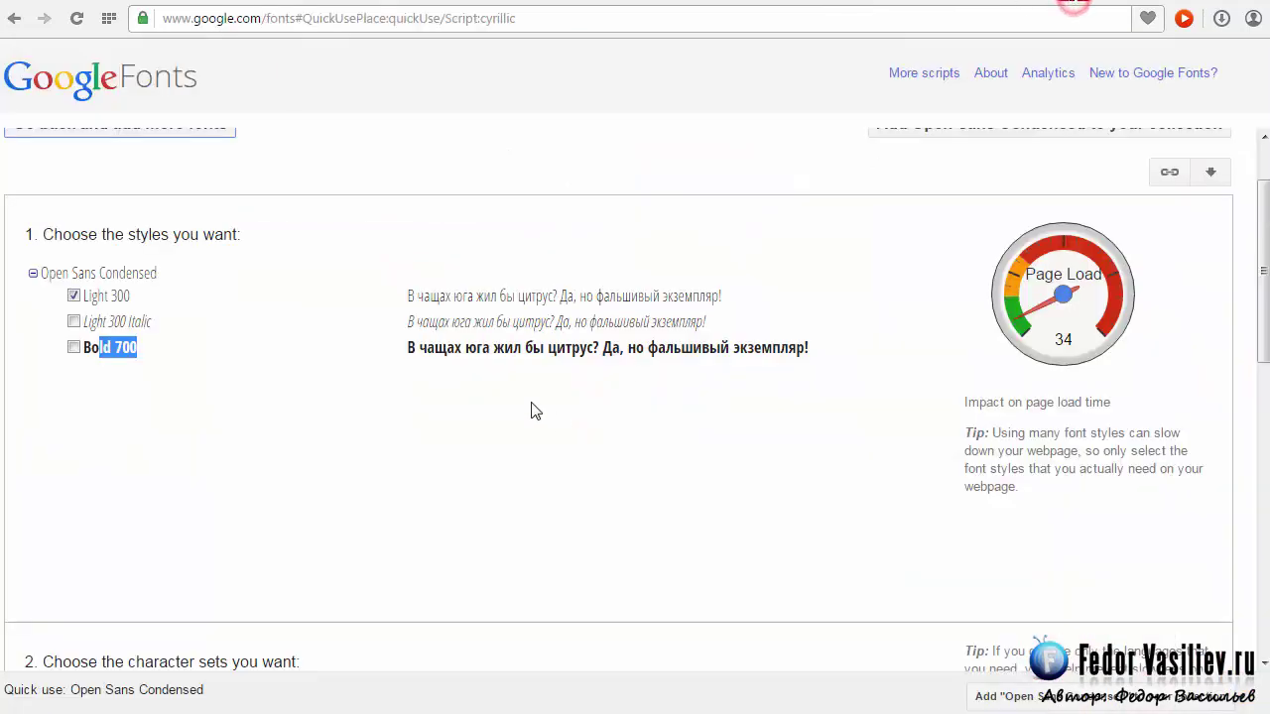
# Return to the Google Fonts list and examine the Roboto style samples, from Thin 100 to Ultra-Bold 900 Italic.
pyautogui.click(16, 20)
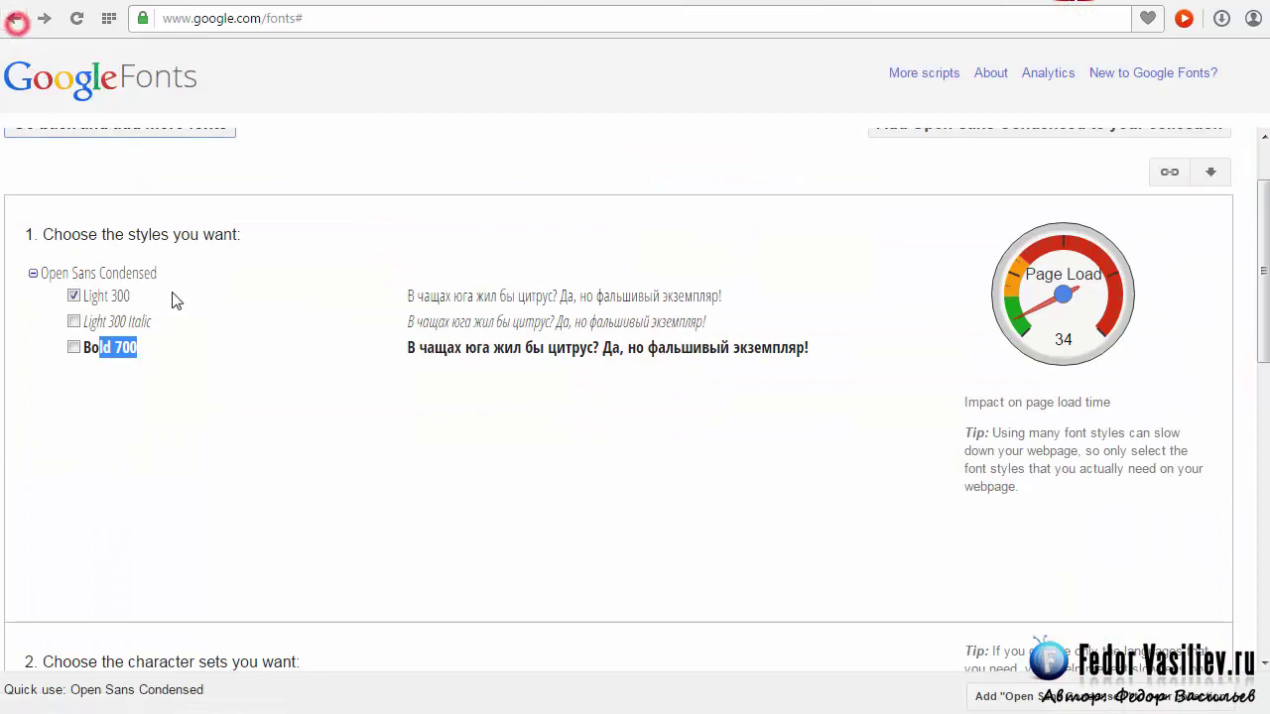
pyautogui.scroll(-20, 583, 352)
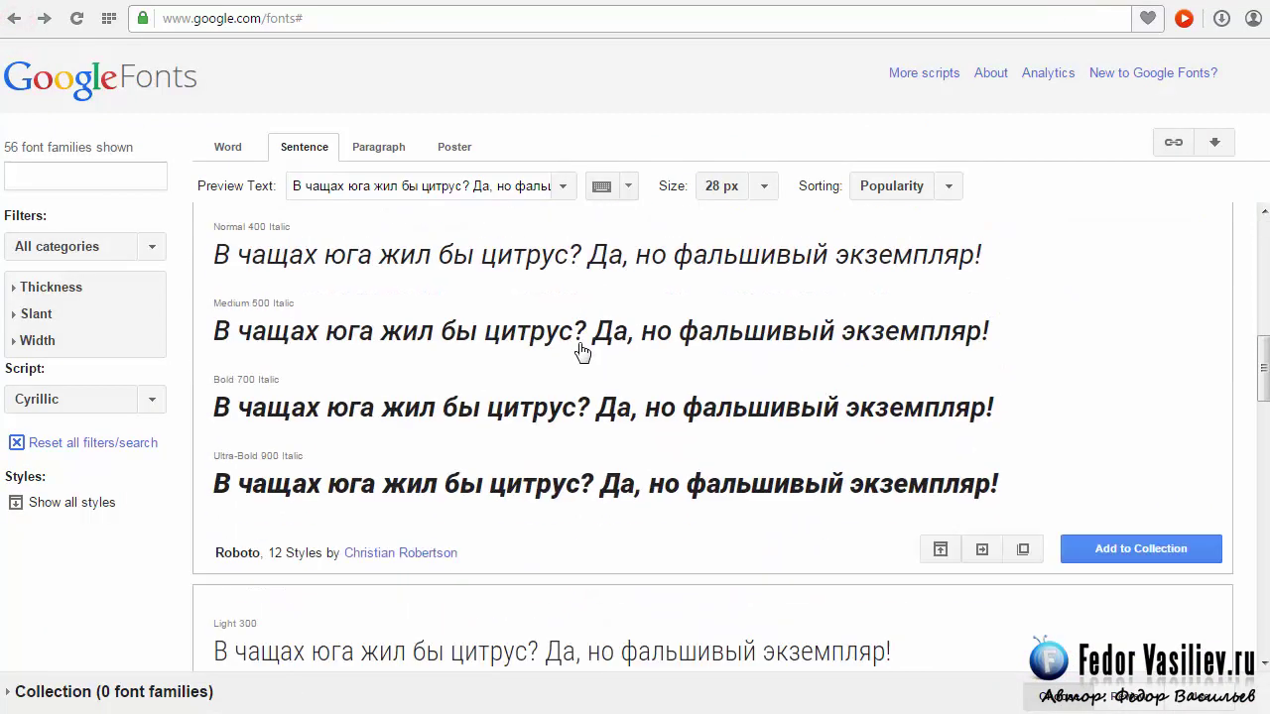
pyautogui.scroll(2, 386, 349)
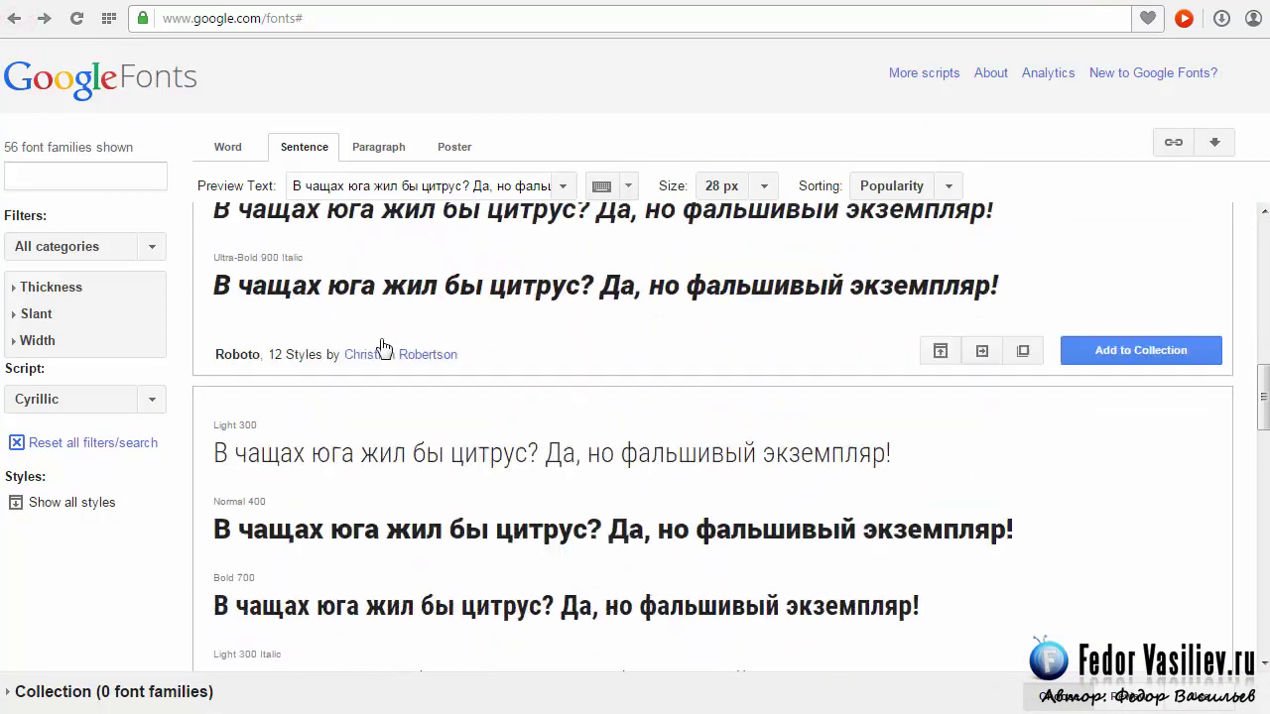
pyautogui.click(342, 459)
pyautogui.scroll(5, 317, 357)
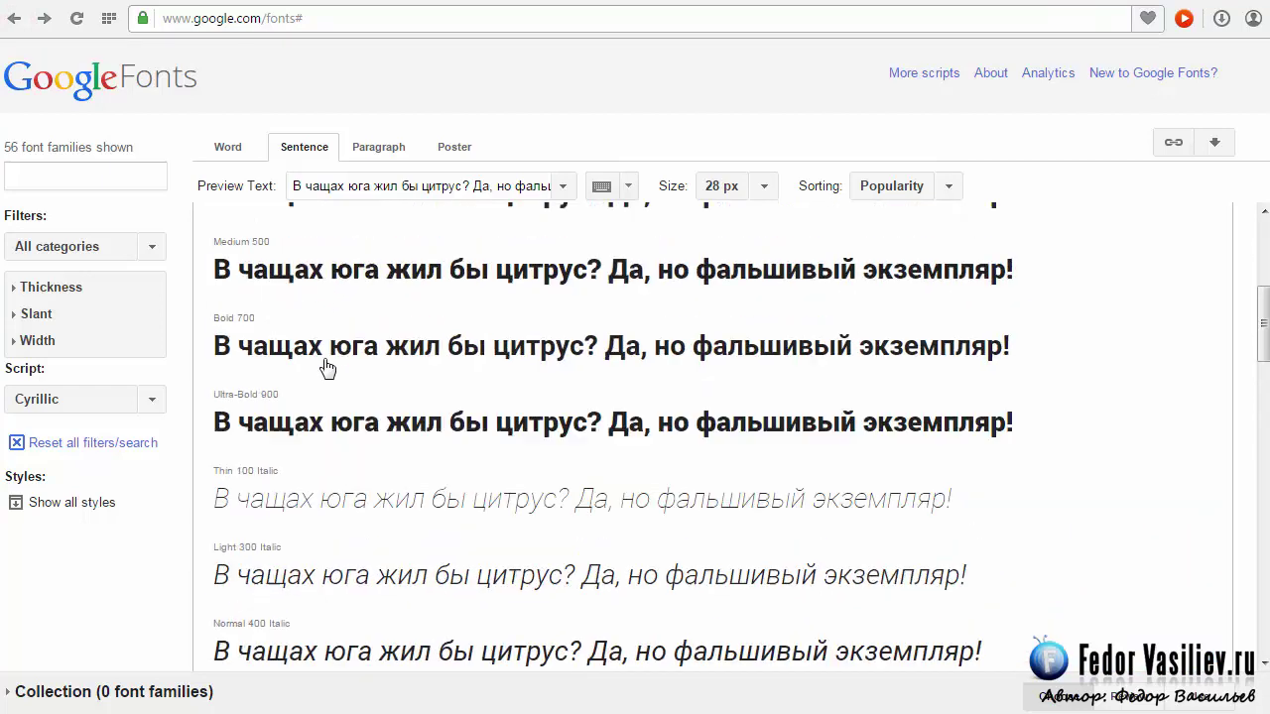
pyautogui.click(325, 275)
pyautogui.scroll(3, 386, 380)
# Find Lobster in the Google Fonts list and compare its style with the weights in the template's Google семейство шрифтов value.
pyautogui.scroll(-20, 386, 381)
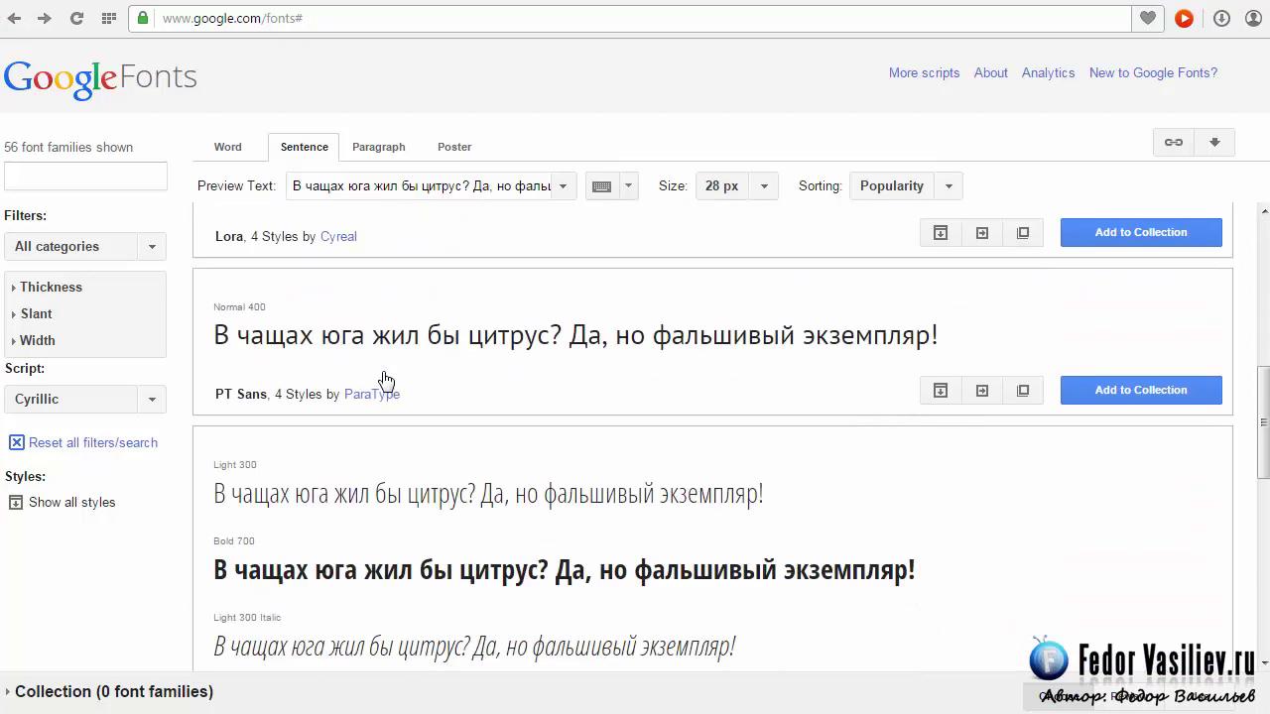
pyautogui.scroll(-5, 385, 380)
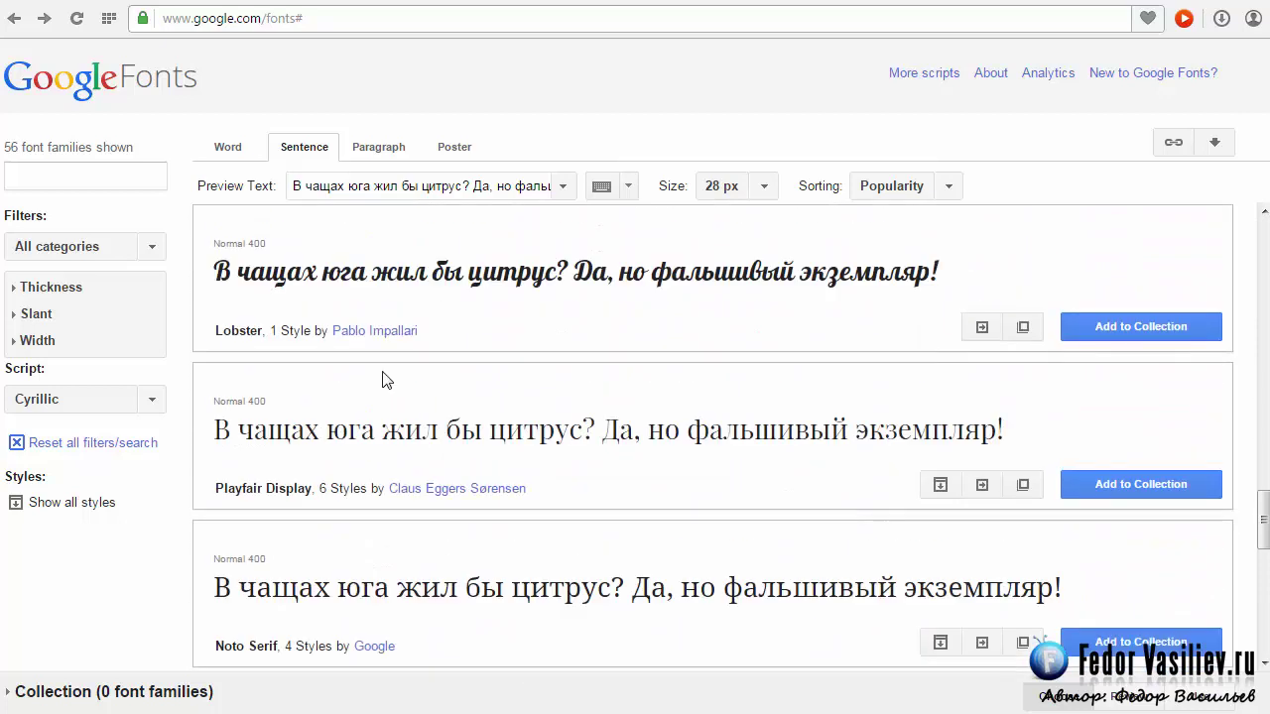
pyautogui.moveTo(210, 273); pyautogui.dragTo(496, 276)
pyautogui.click(497, 312)
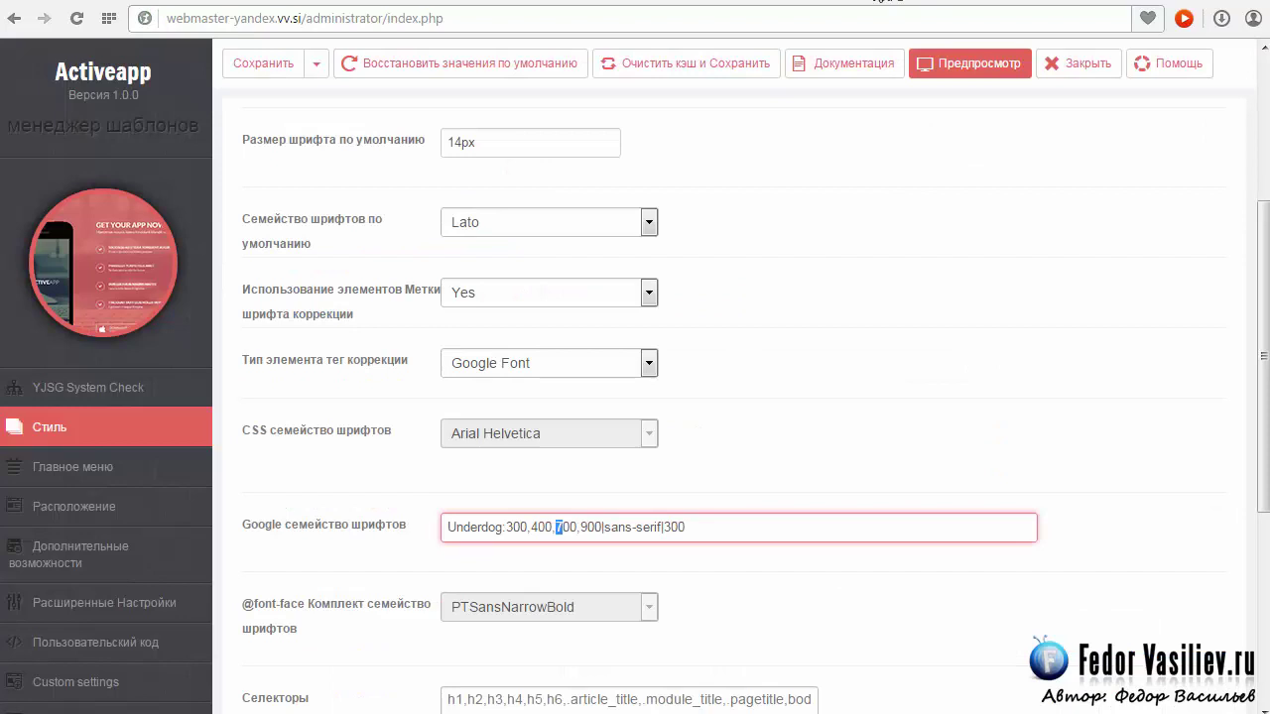
pyautogui.moveTo(524, 527)
pyautogui.moveTo(506, 527); pyautogui.dragTo(566, 527)
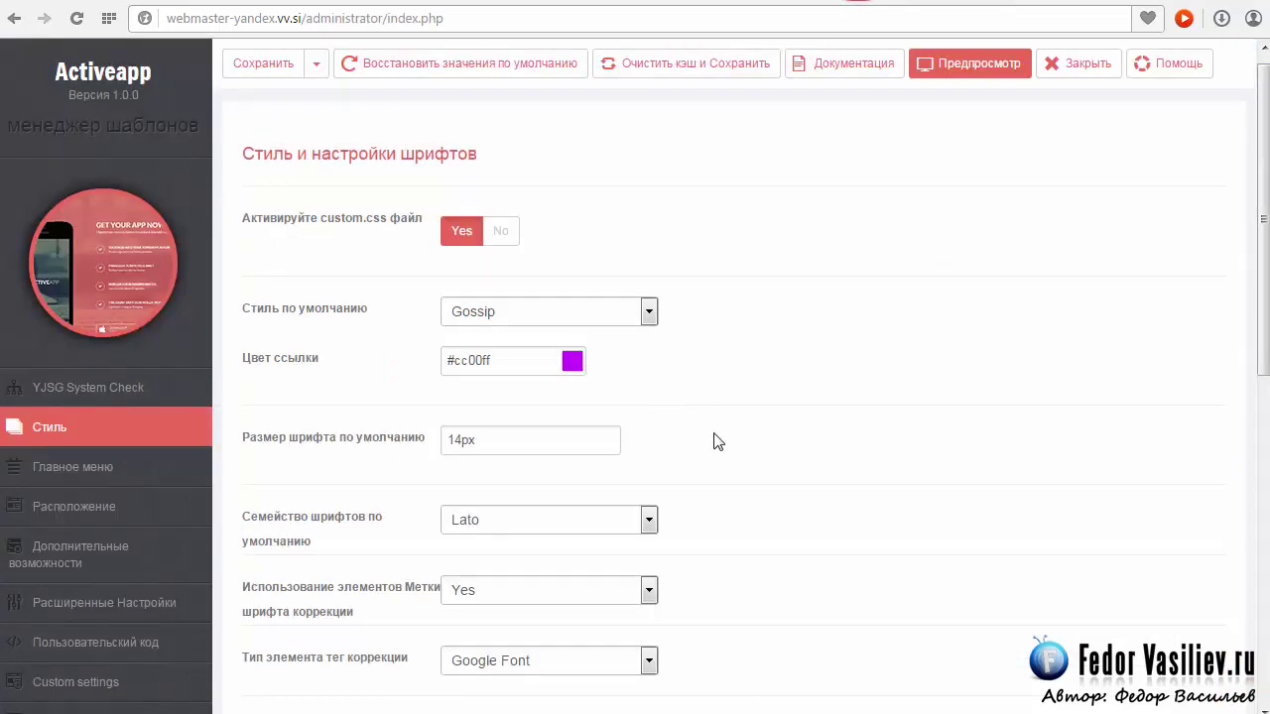
# Set the default font size, Размер шрифта по умолчанию, to 16px.
pyautogui.moveTo(372, 456)
pyautogui.moveTo(451, 439); pyautogui.dragTo(459, 439)
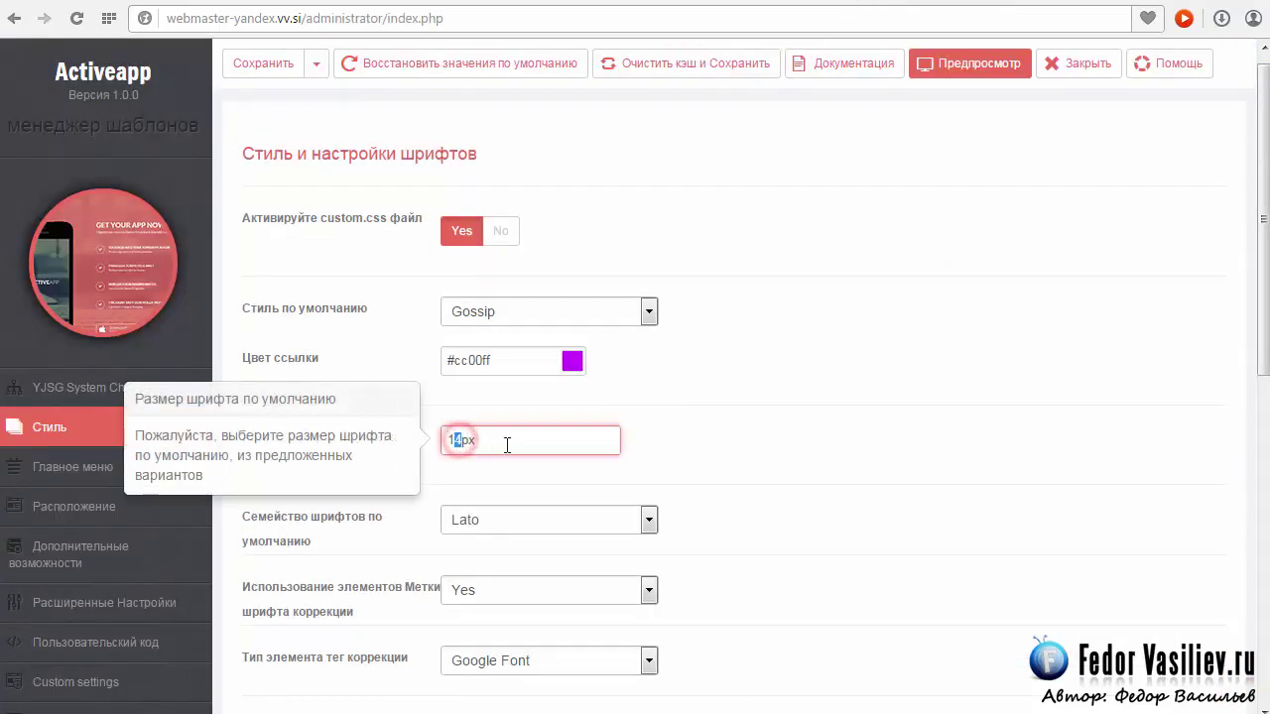
pyautogui.click(456, 442)
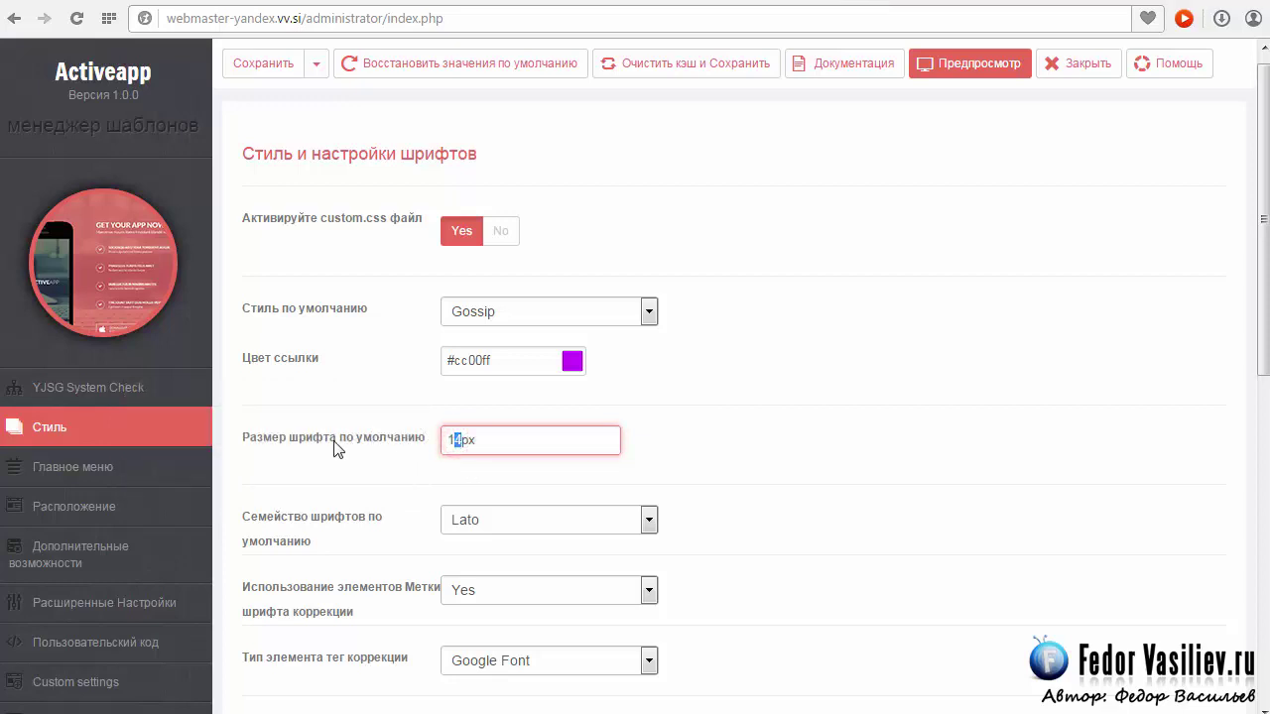
pyautogui.doubleClick(488, 439)
pyautogui.write('16px')
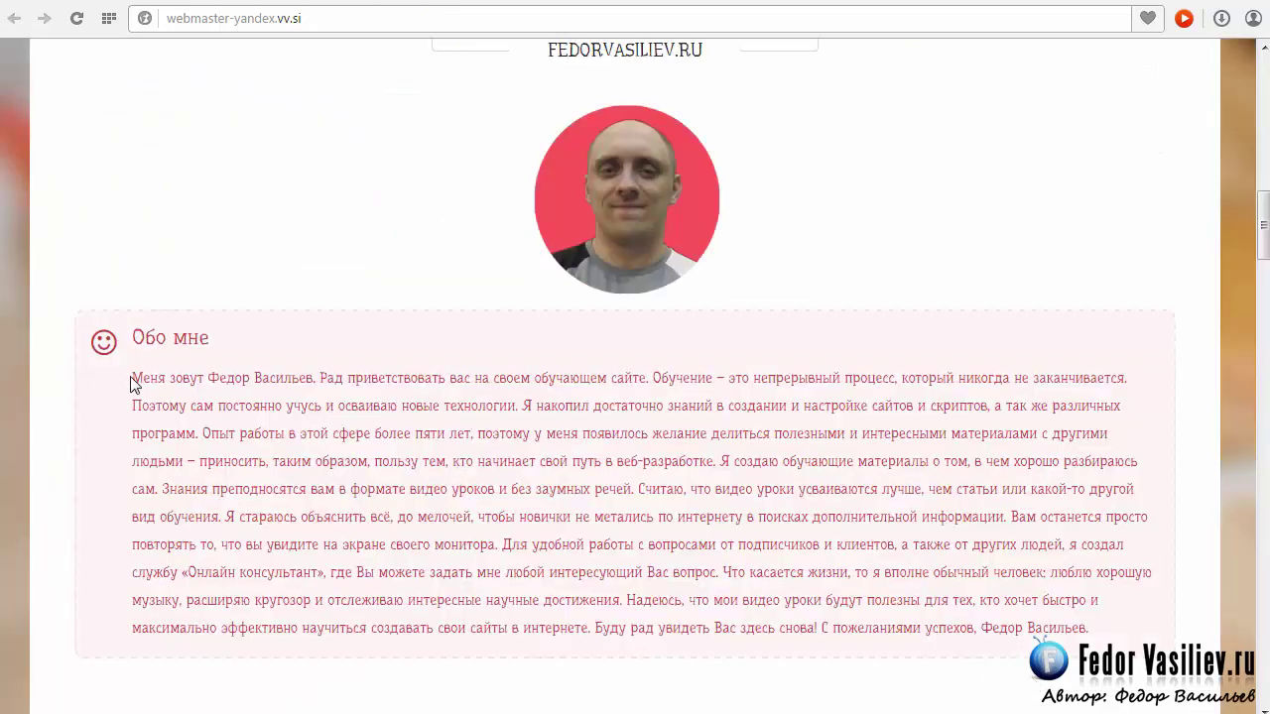
# Highlight the paragraph of the Обо мне block on the live site to inspect its body text font.
pyautogui.moveTo(130, 375); pyautogui.dragTo(850, 635)
pyautogui.click(847, 616)
pyautogui.tripleClick(134, 385)
pyautogui.click(190, 405)
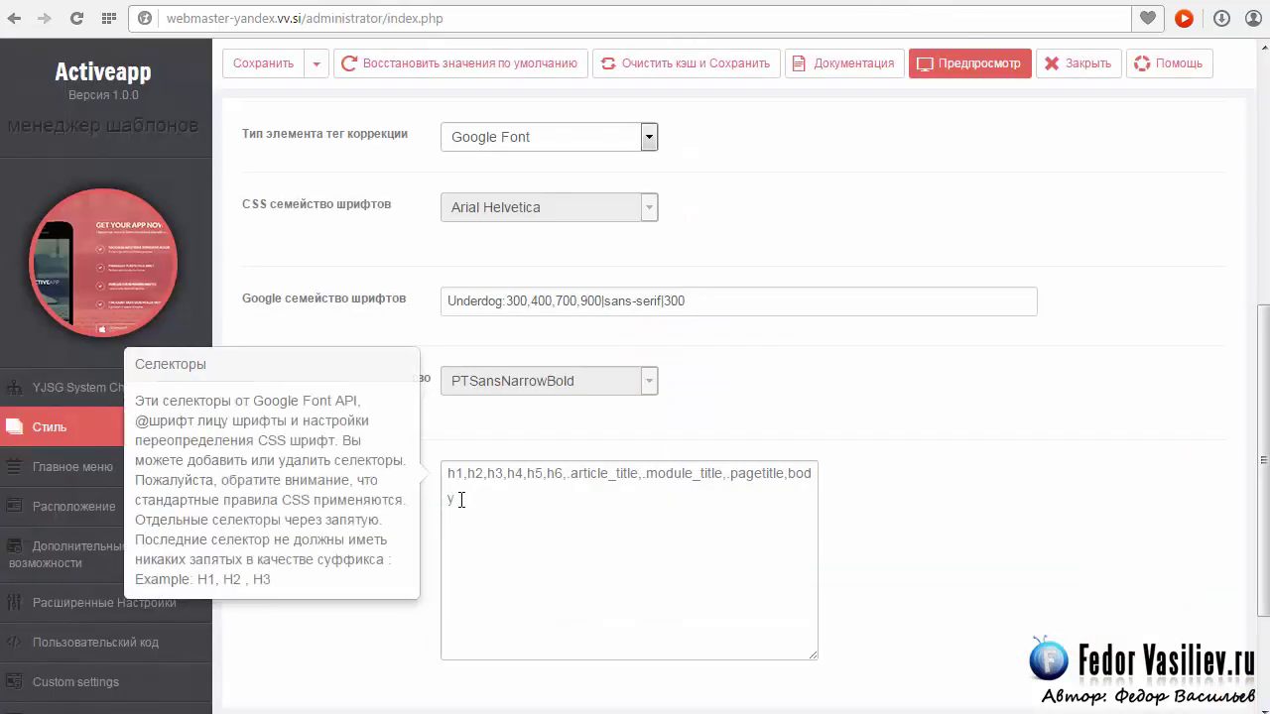
# Remove the body selector and its preceding comma from the Селекторы list and save the template settings.
pyautogui.click(446, 491)
pyautogui.doubleClick(786, 477)
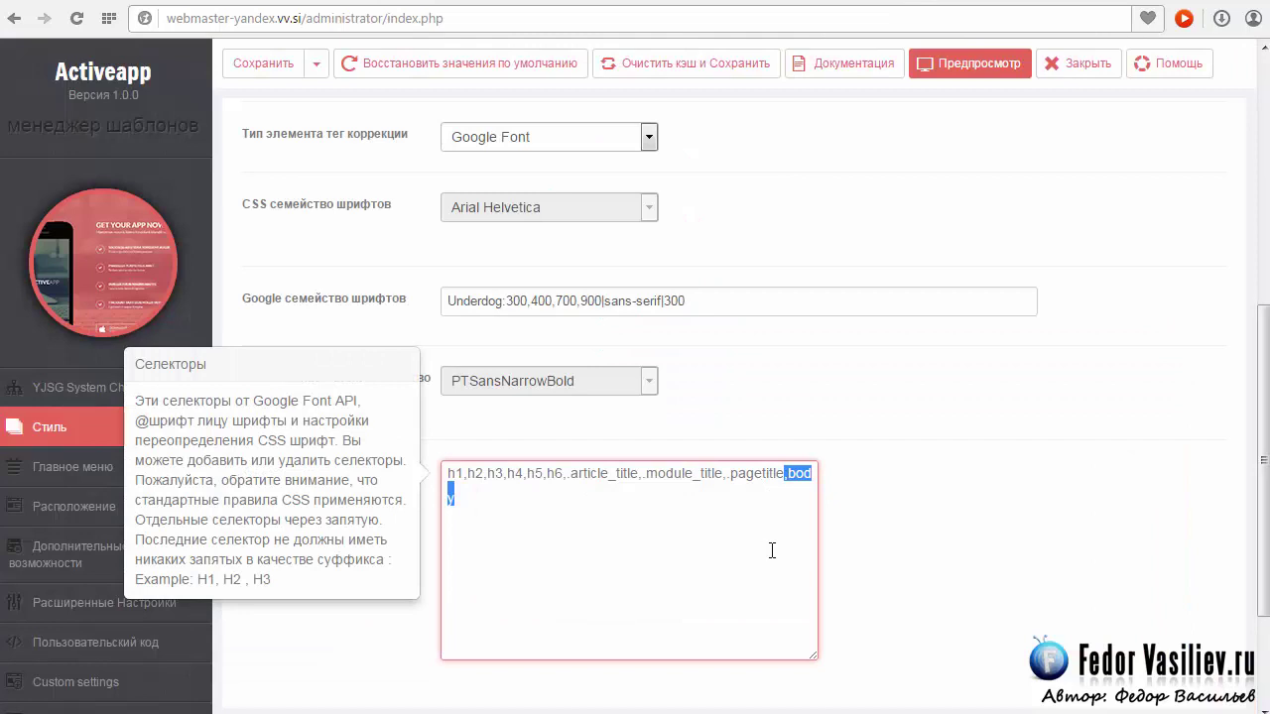
pyautogui.rightClick(796, 469)
pyautogui.click(819, 534)
pyautogui.click(255, 74)
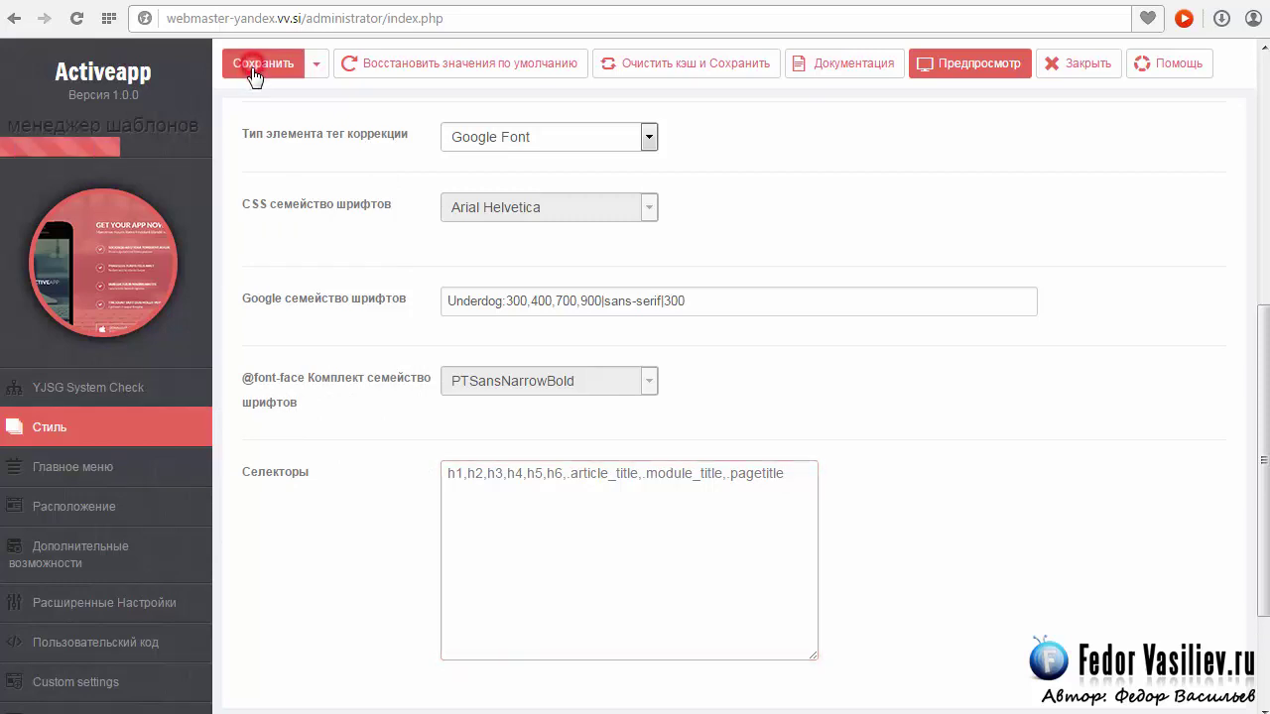
# Go to the live site's Обо мне block, highlight its text, and reload the page with the saved settings.
pyautogui.click(969, 62)
pyautogui.scroll(-2, 503, 387)
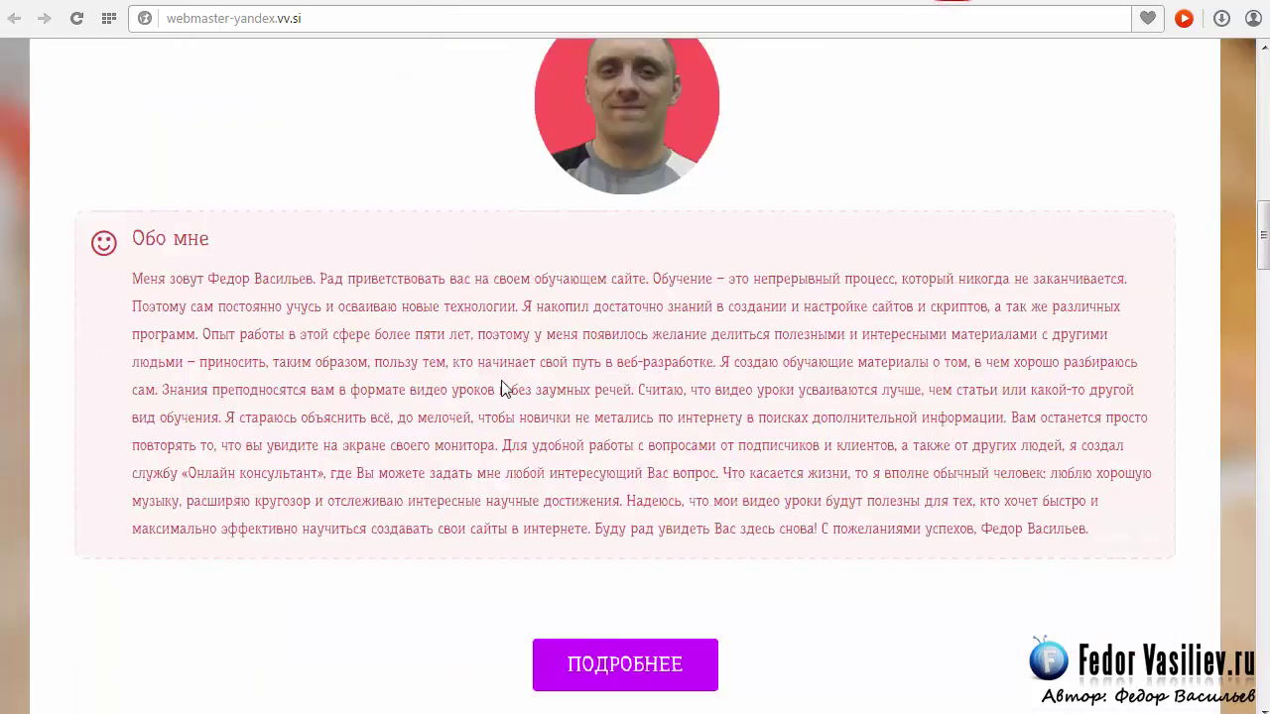
pyautogui.moveTo(99, 223); pyautogui.dragTo(1109, 536)
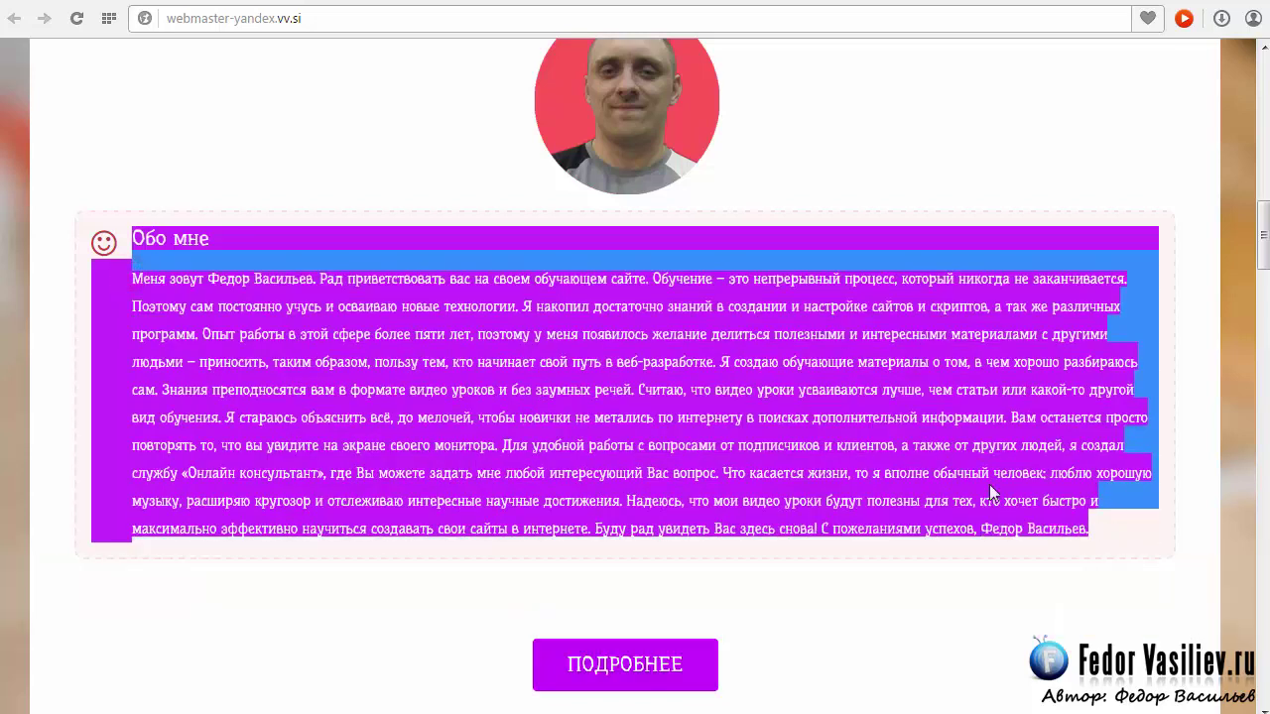
pyautogui.click(839, 453)
pyautogui.click(76, 22)
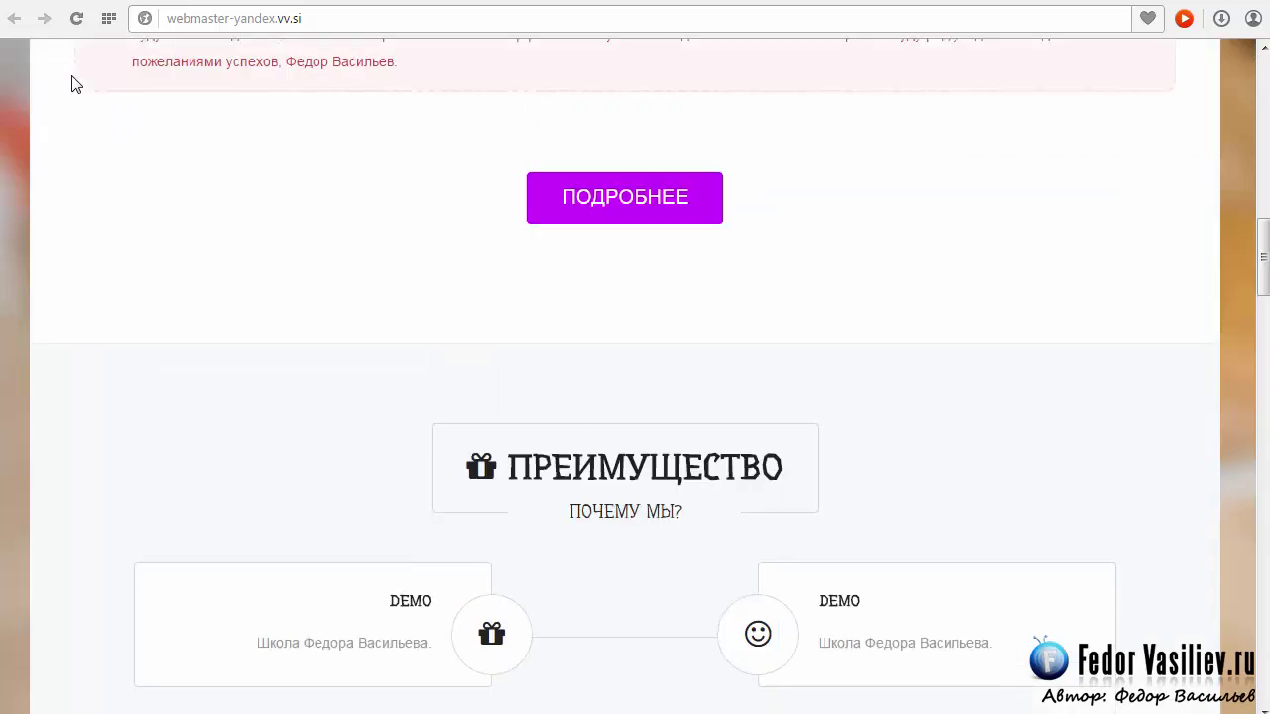
# Compare the font of the Обо мне heading with the font of its paragraph by highlighting each in turn.
pyautogui.moveTo(132, 286); pyautogui.dragTo(307, 436)
pyautogui.moveTo(401, 557); pyautogui.dragTo(299, 503)
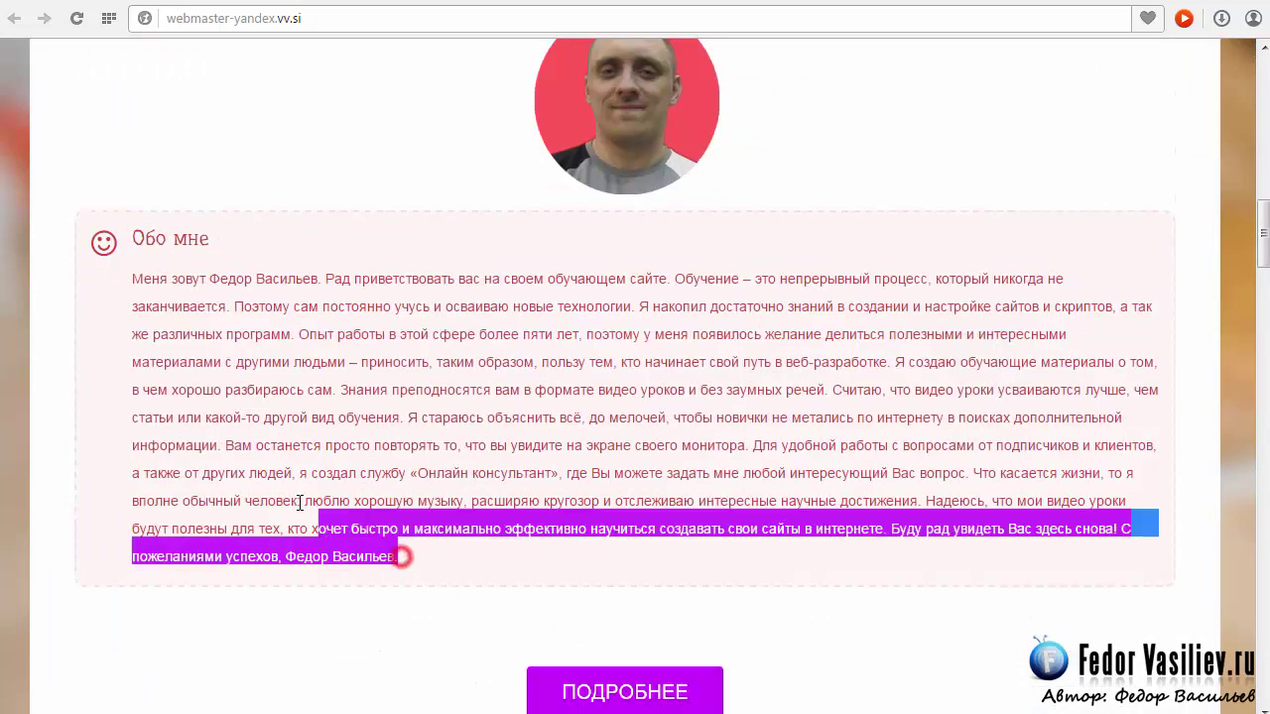
pyautogui.click(291, 449)
pyautogui.moveTo(129, 277); pyautogui.dragTo(244, 363)
pyautogui.click(244, 363)
pyautogui.click(203, 236)
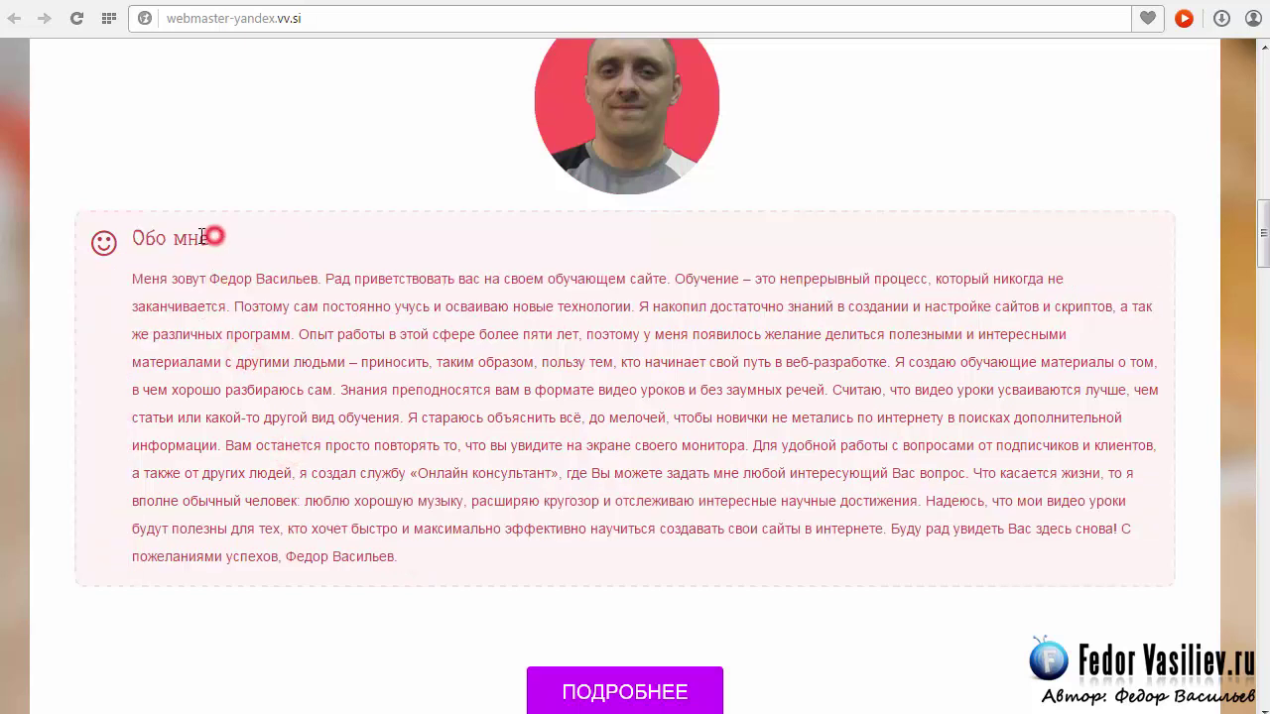
pyautogui.moveTo(203, 236); pyautogui.dragTo(134, 237)
pyautogui.click(165, 244)
pyautogui.moveTo(134, 284); pyautogui.dragTo(414, 571)
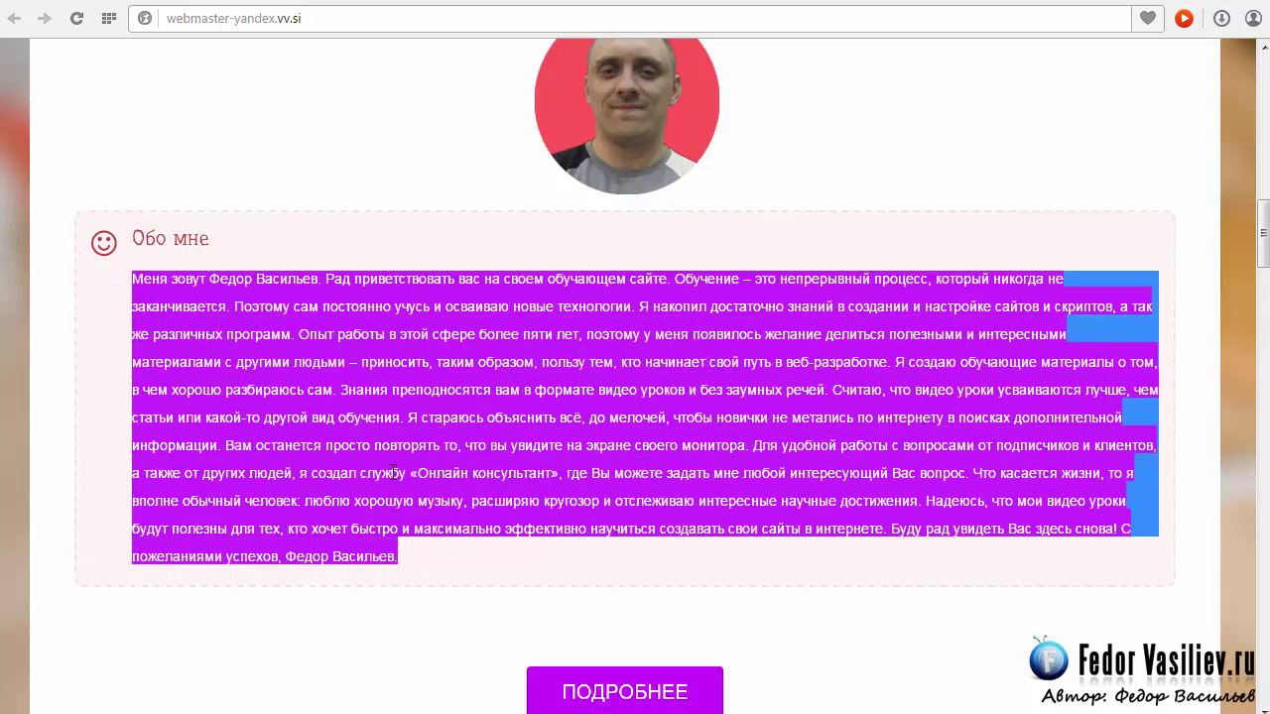
# Check heading and body fonts from the Преимущество section down to the pricing plans, and go back to the template's Селекторы setting.
pyautogui.scroll(-2, 392, 471)
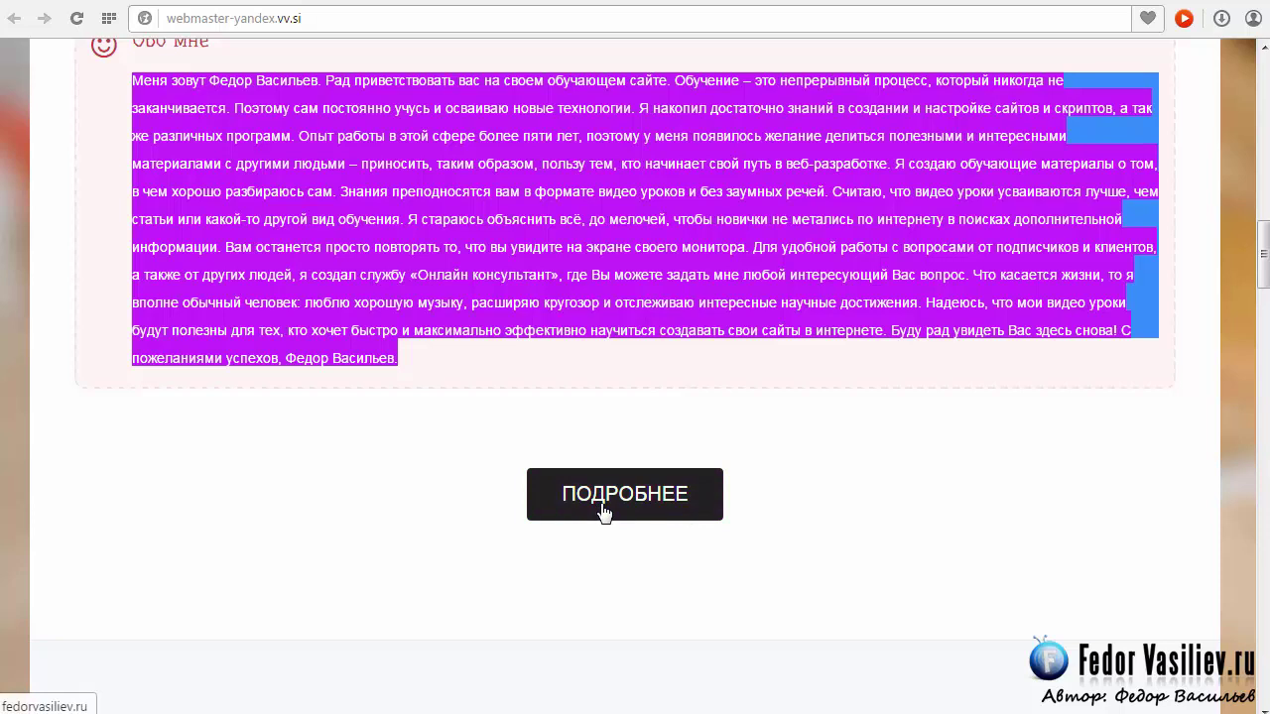
pyautogui.scroll(-4, 605, 506)
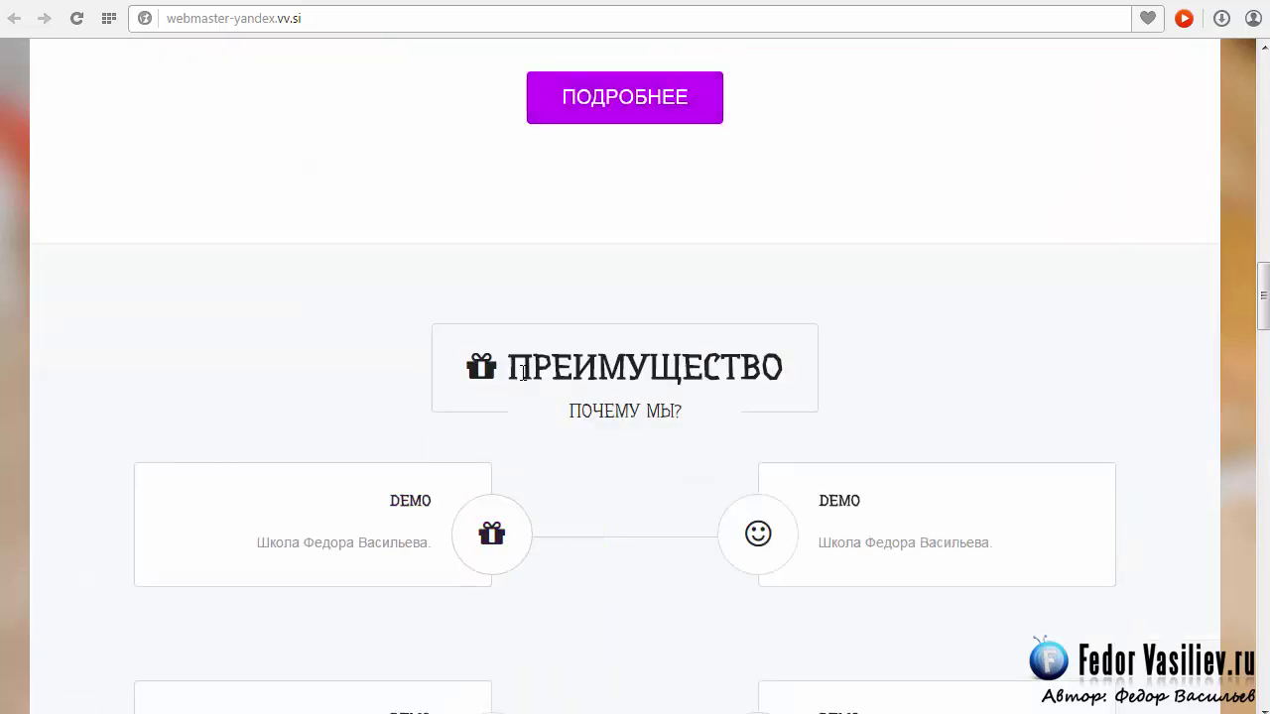
pyautogui.moveTo(505, 368); pyautogui.dragTo(783, 368)
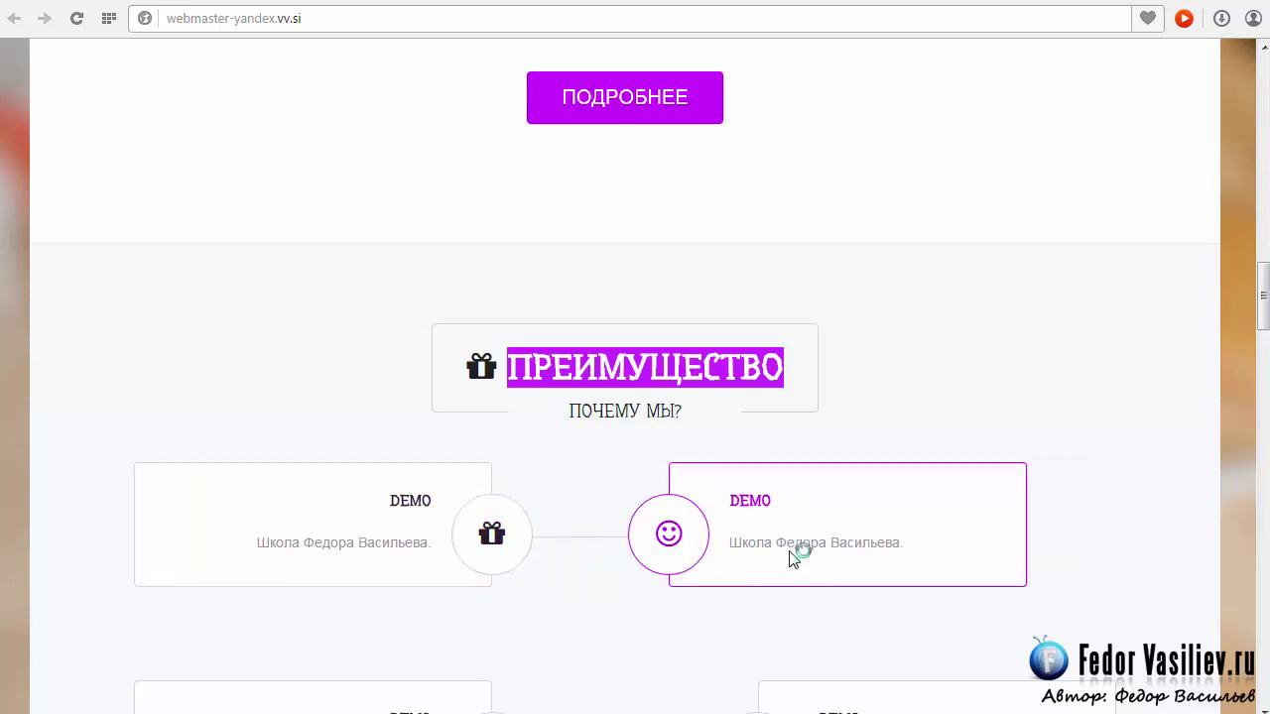
pyautogui.scroll(-2, 807, 541)
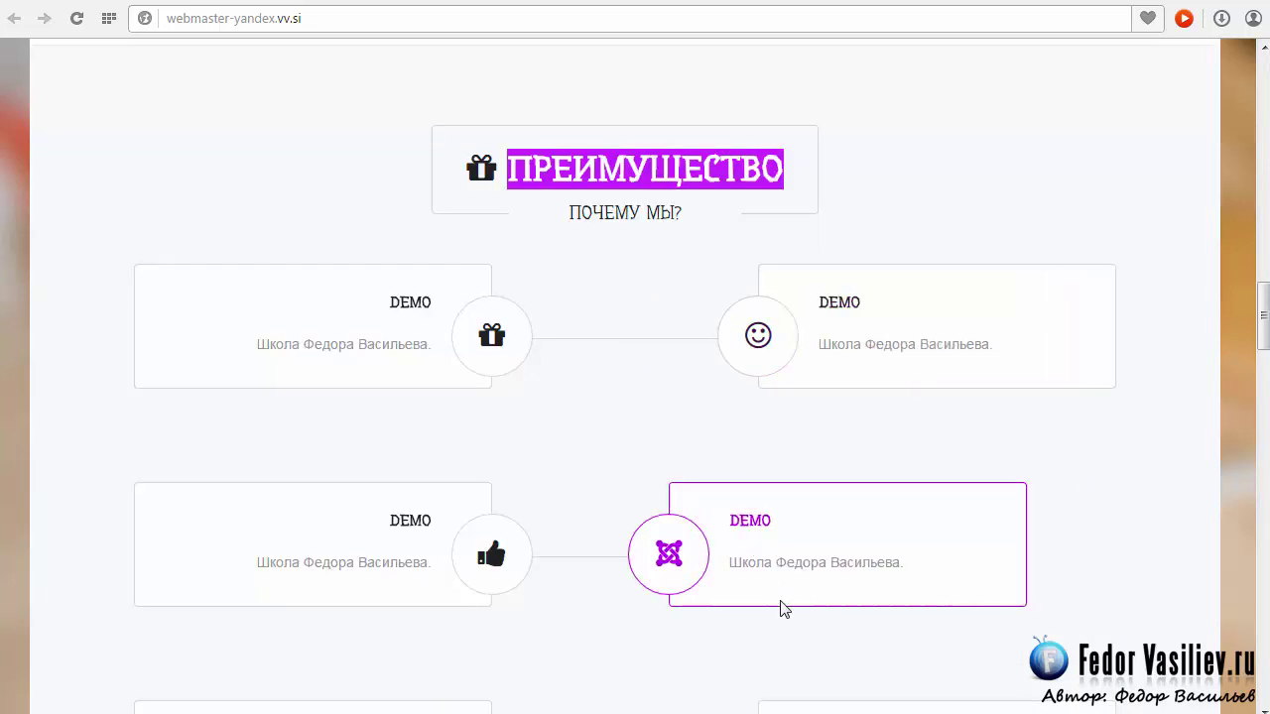
pyautogui.scroll(-2, 782, 595)
pyautogui.scroll(-2, 595, 515)
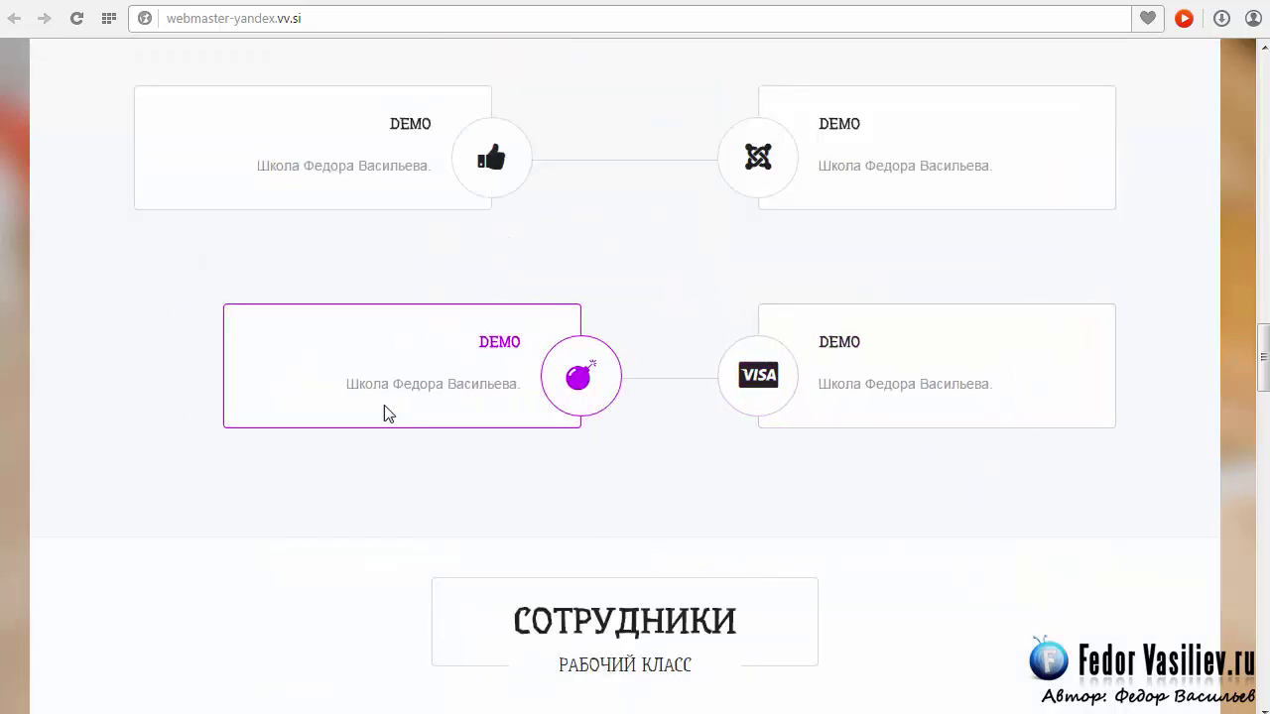
pyautogui.scroll(-3, 337, 396)
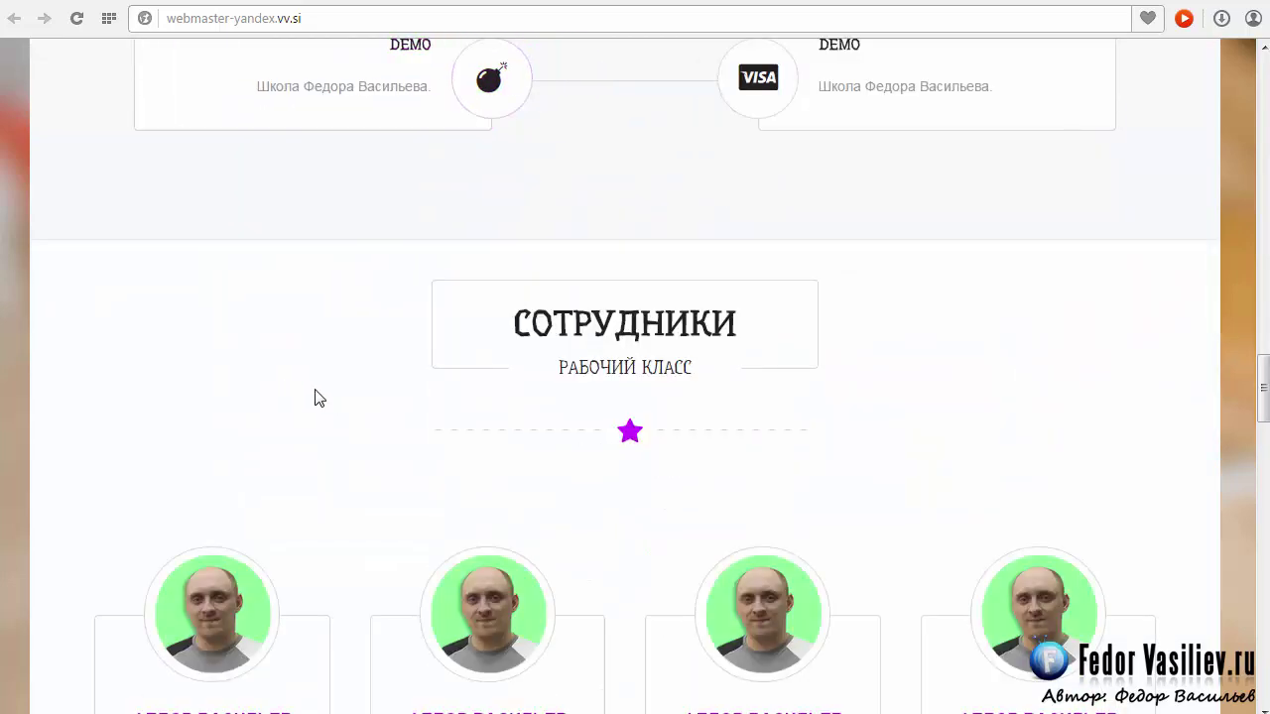
pyautogui.scroll(-3, 314, 388)
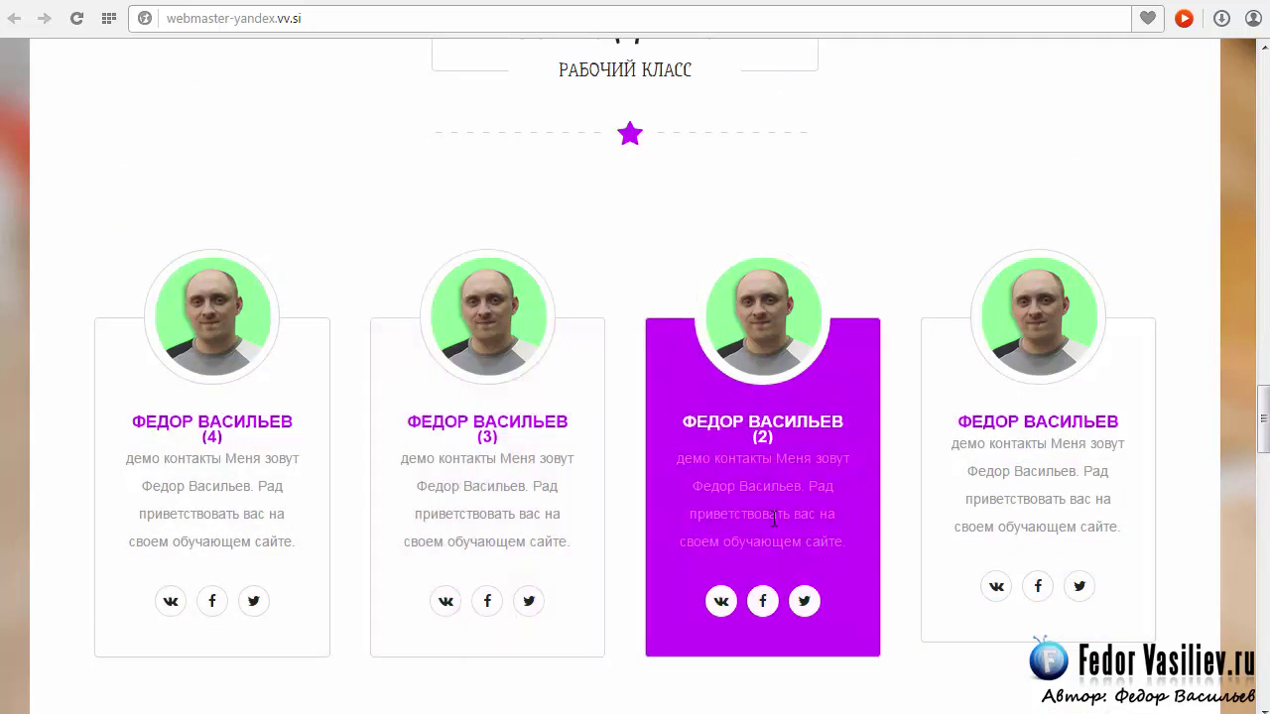
pyautogui.scroll(-5, 773, 516)
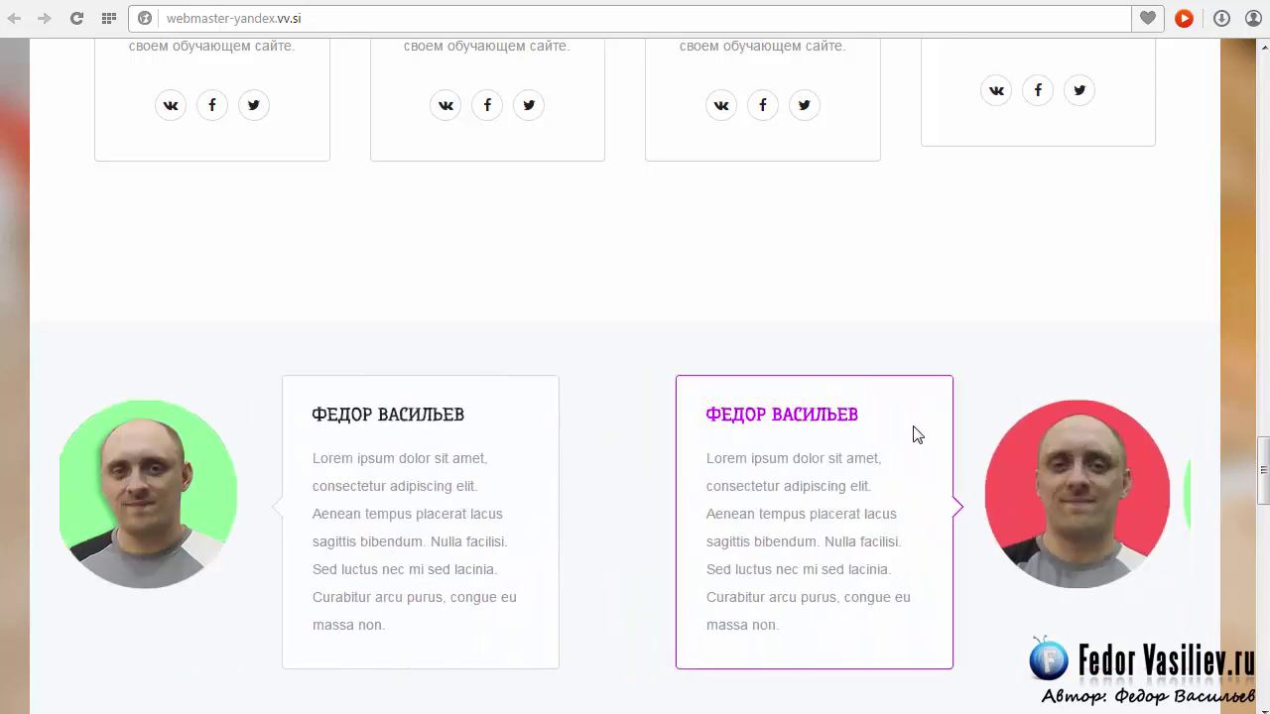
pyautogui.scroll(-6, 807, 431)
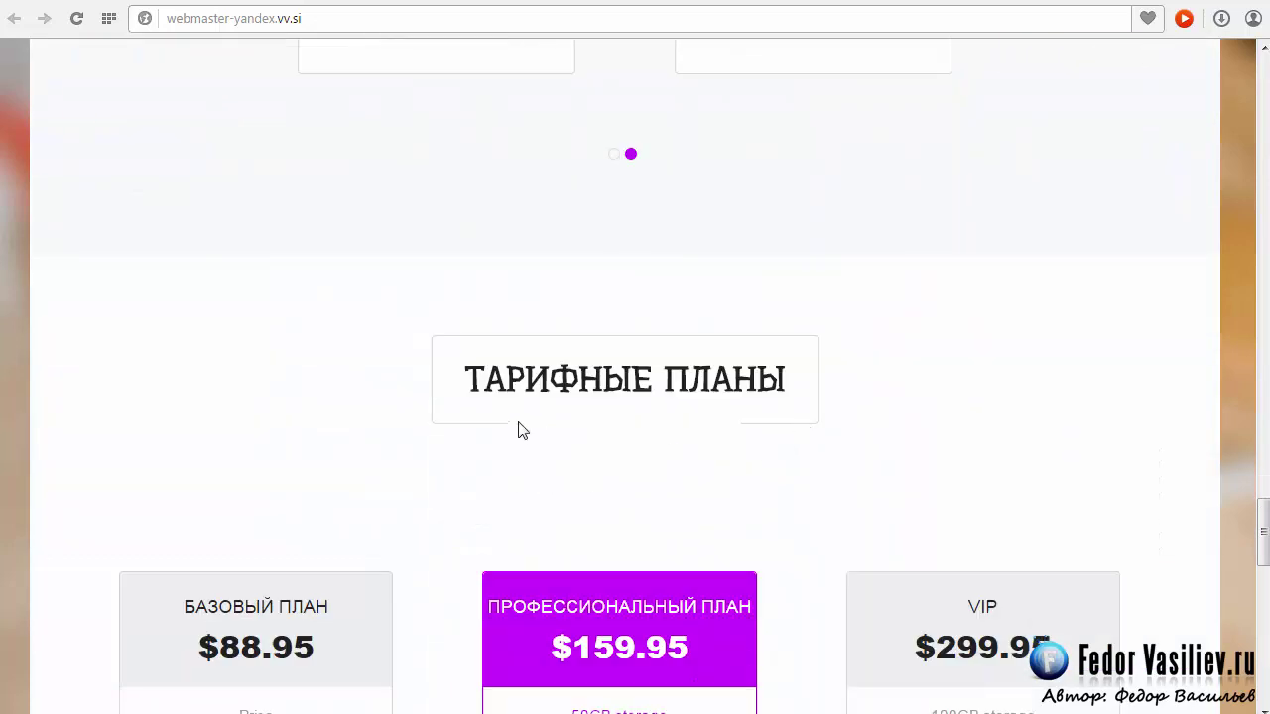
pyautogui.scroll(-5, 523, 431)
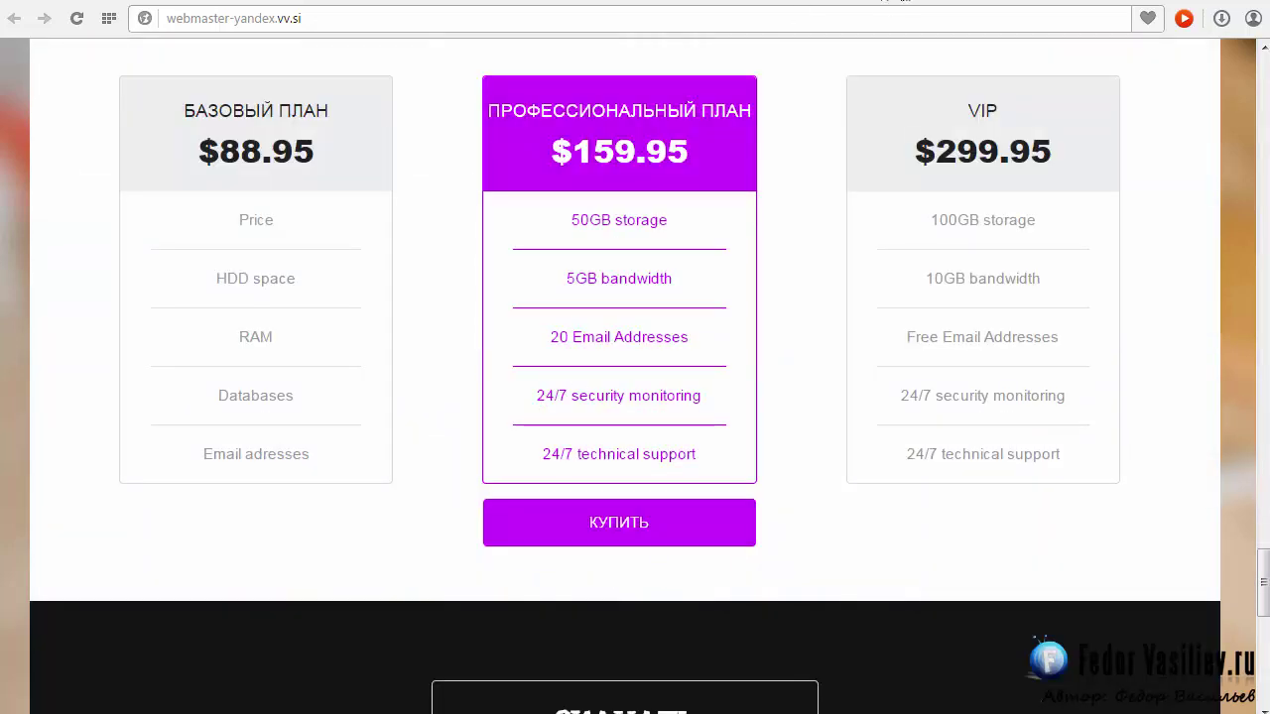
pyautogui.hotkey('ctrl', 'Tab')
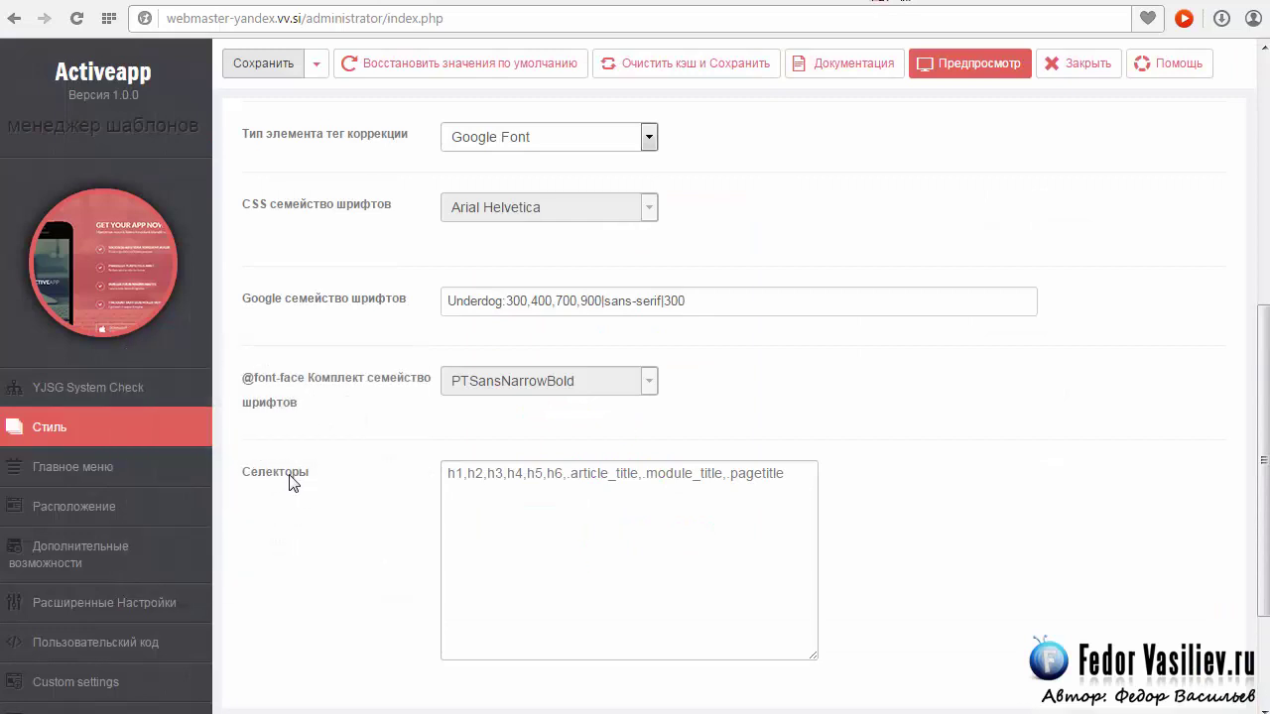
# Append the body selector, preceded by a comma, to the Селекторы list and save the template settings.
pyautogui.click(796, 473)
pyautogui.write(',body')
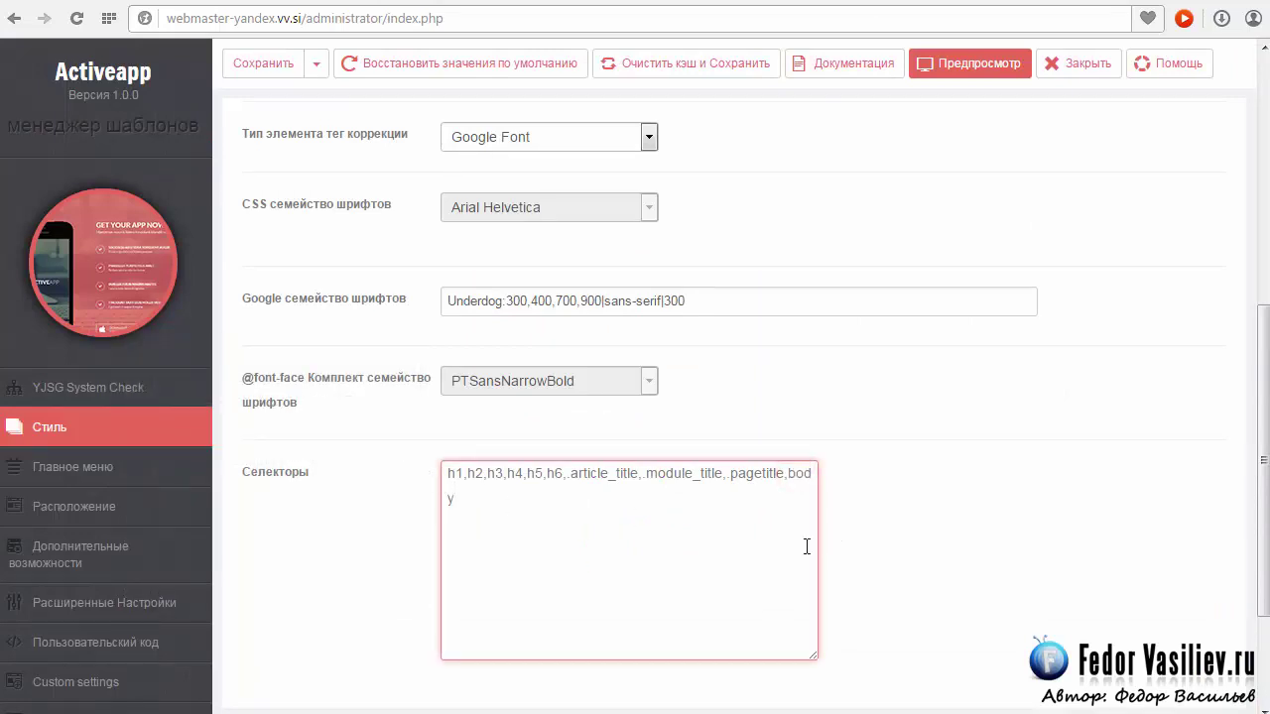
pyautogui.click(265, 63)
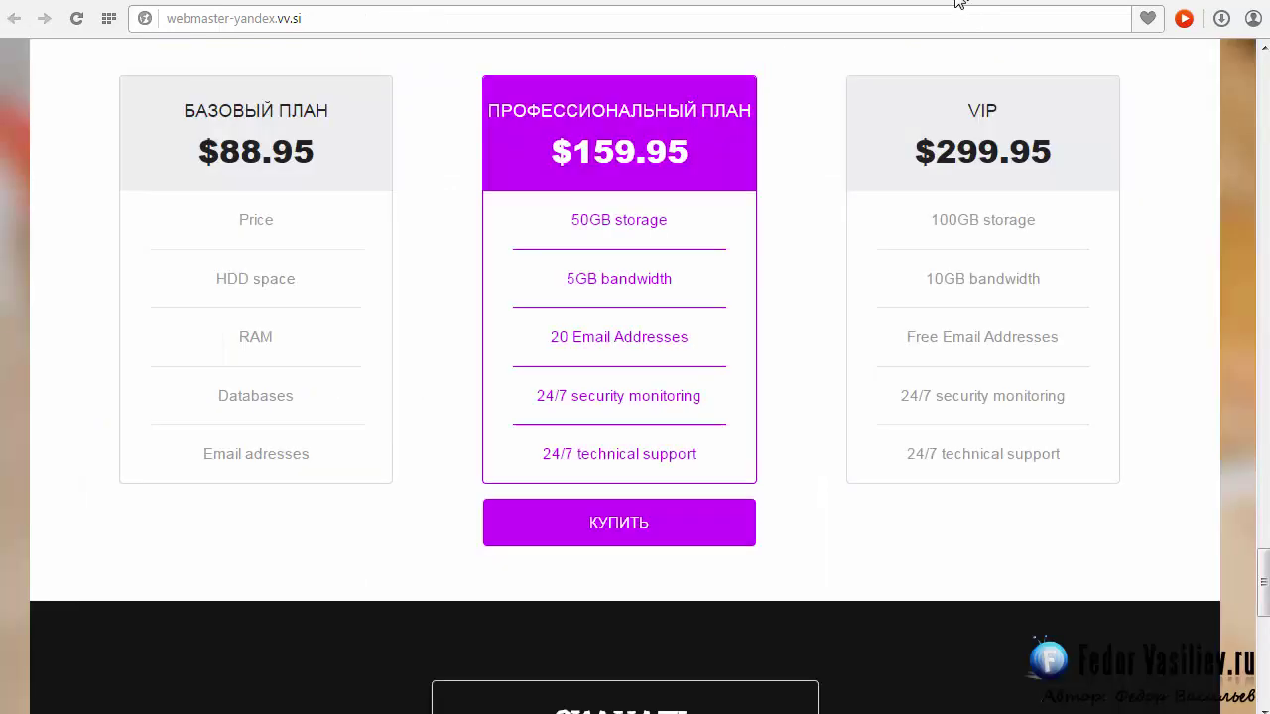
# Reload the live site and check the font from the Преимущество section up to the Главная menu with its login block.
pyautogui.scroll(2, 183, 295)
pyautogui.scroll(15, 182, 296)
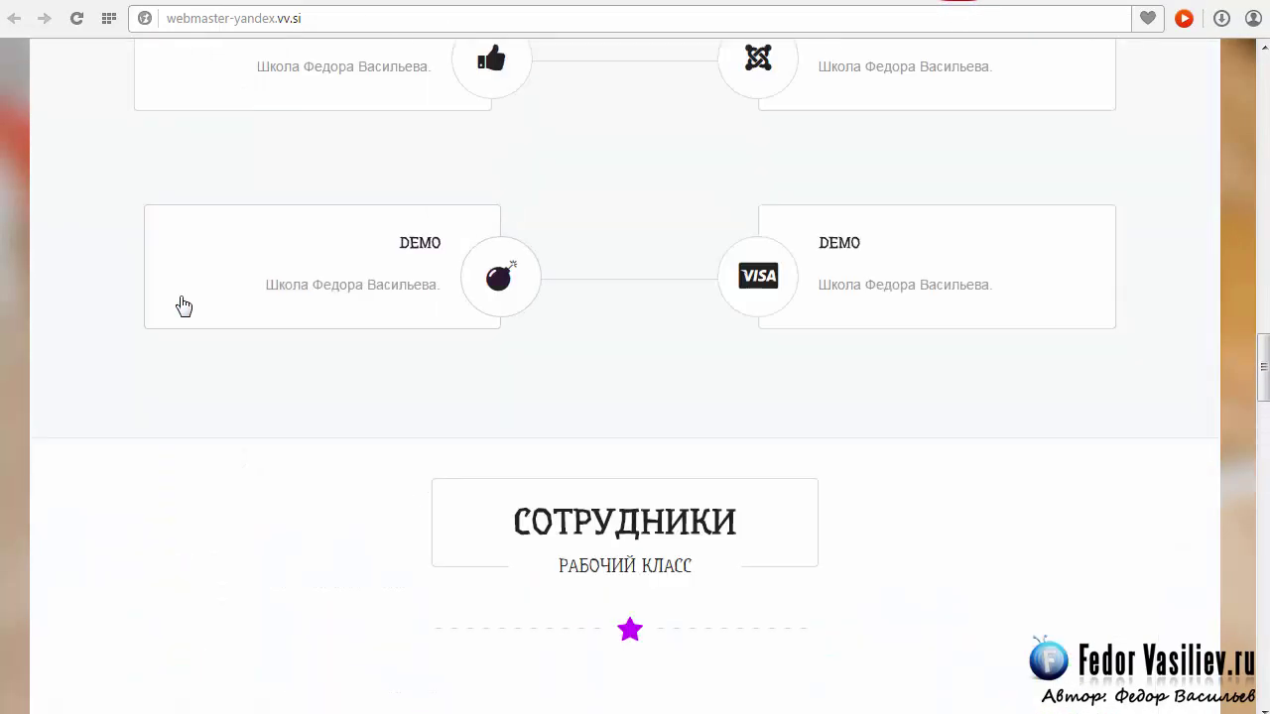
pyautogui.click(71, 20)
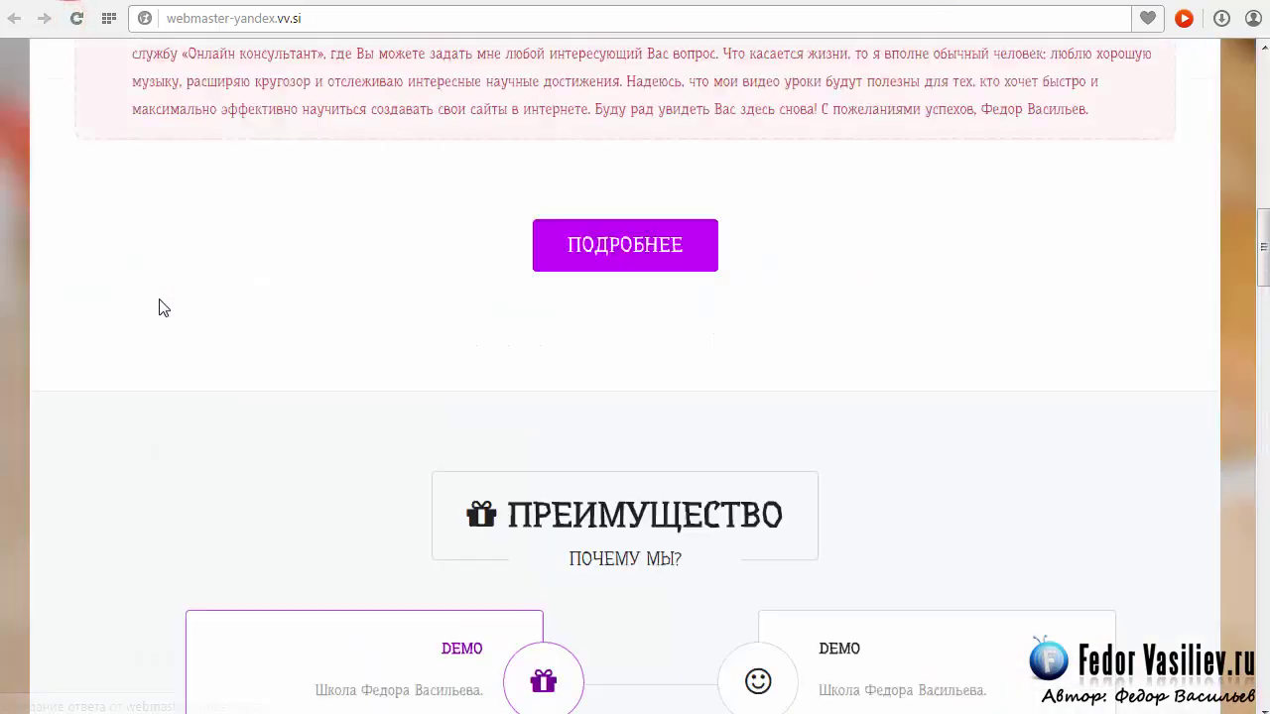
pyautogui.moveTo(134, 375); pyautogui.dragTo(297, 465)
pyautogui.click(297, 465)
pyautogui.scroll(15, 296, 465)
pyautogui.moveTo(100, 184)
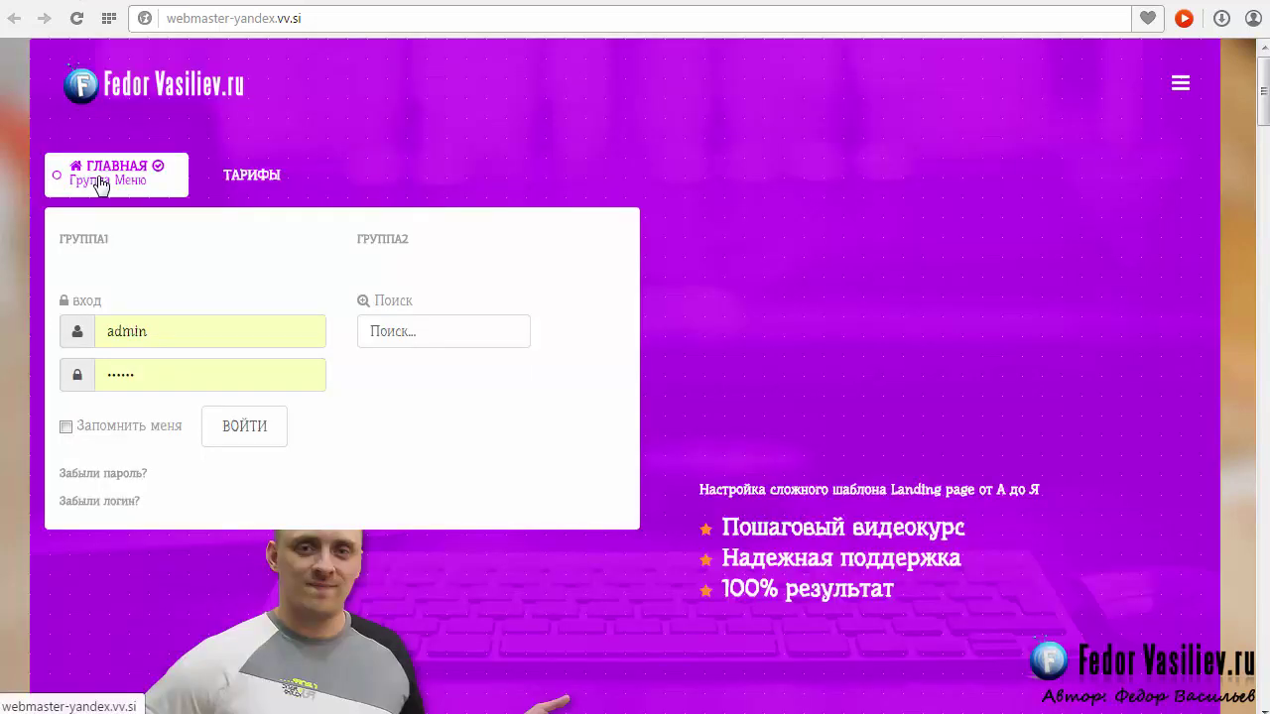
# Return to the template settings and review the Селекторы list with its help text.
pyautogui.click(864, 4)
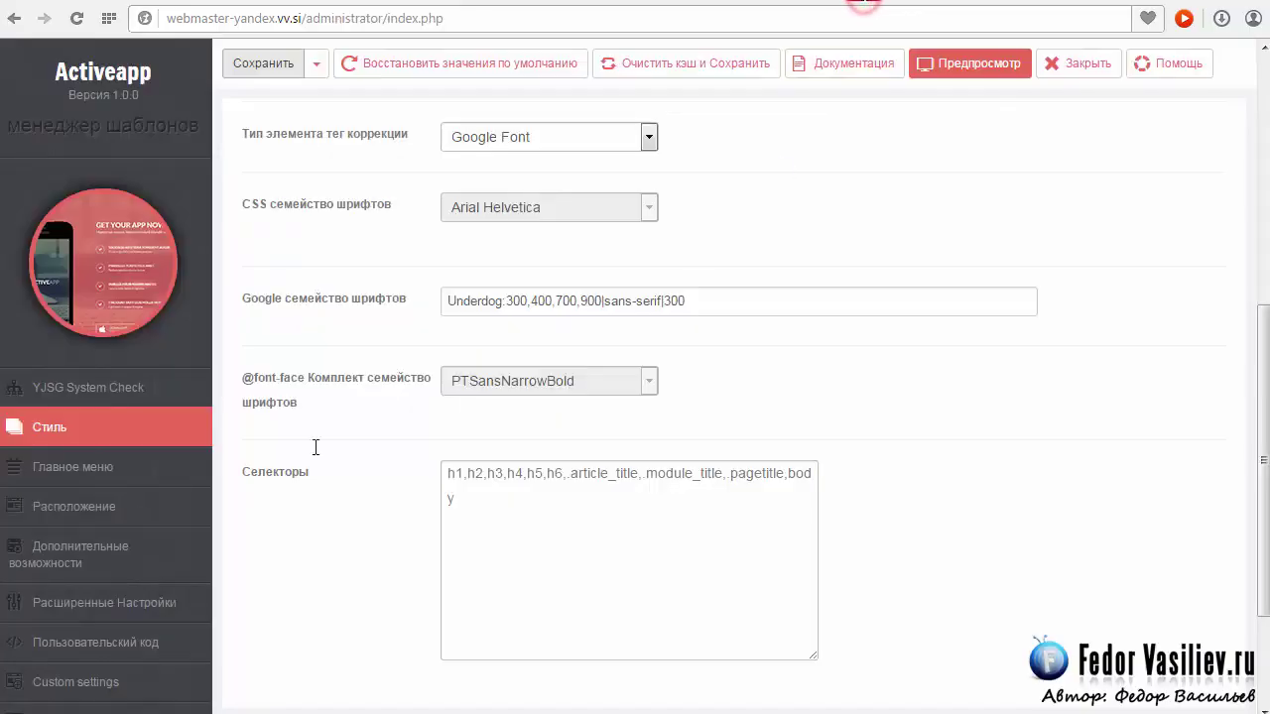
pyautogui.moveTo(646, 472)
pyautogui.scroll(-2, 785, 426)
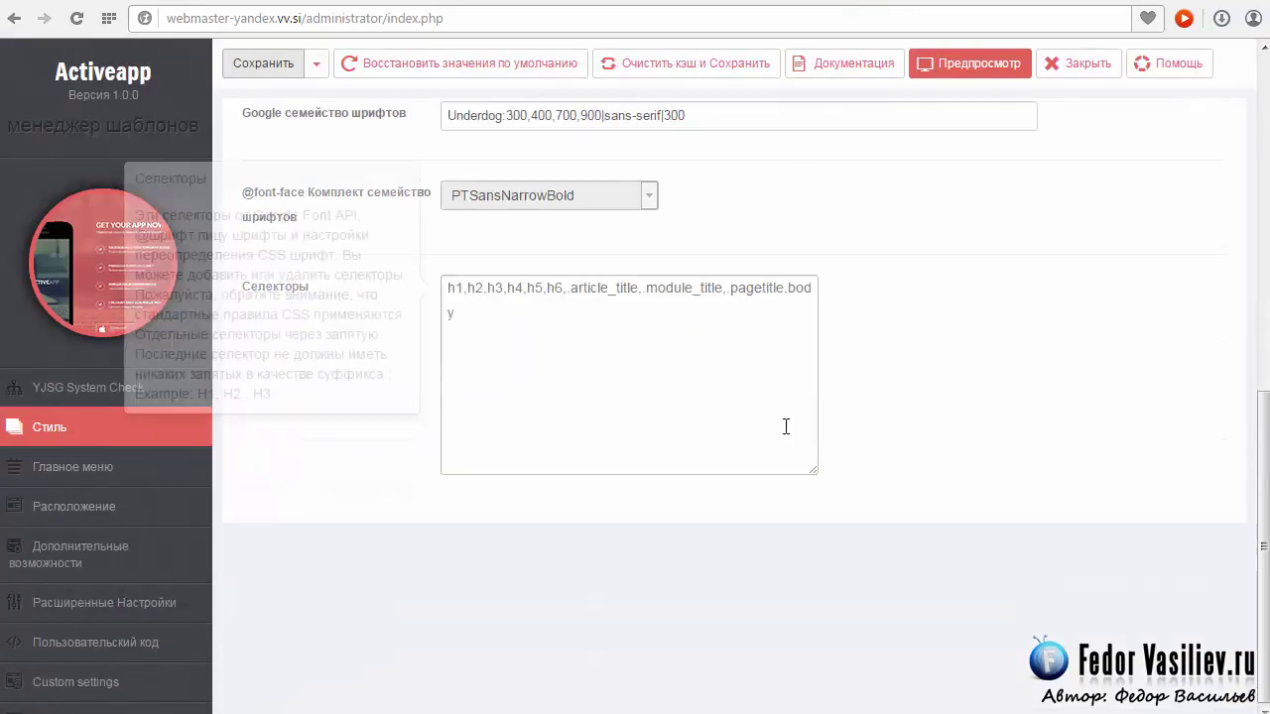
pyautogui.scroll(3, 782, 425)
# Browse the Cyrillic families on Google Fonts down to Marck Script and highlight its name.
pyautogui.click(1054, 3)
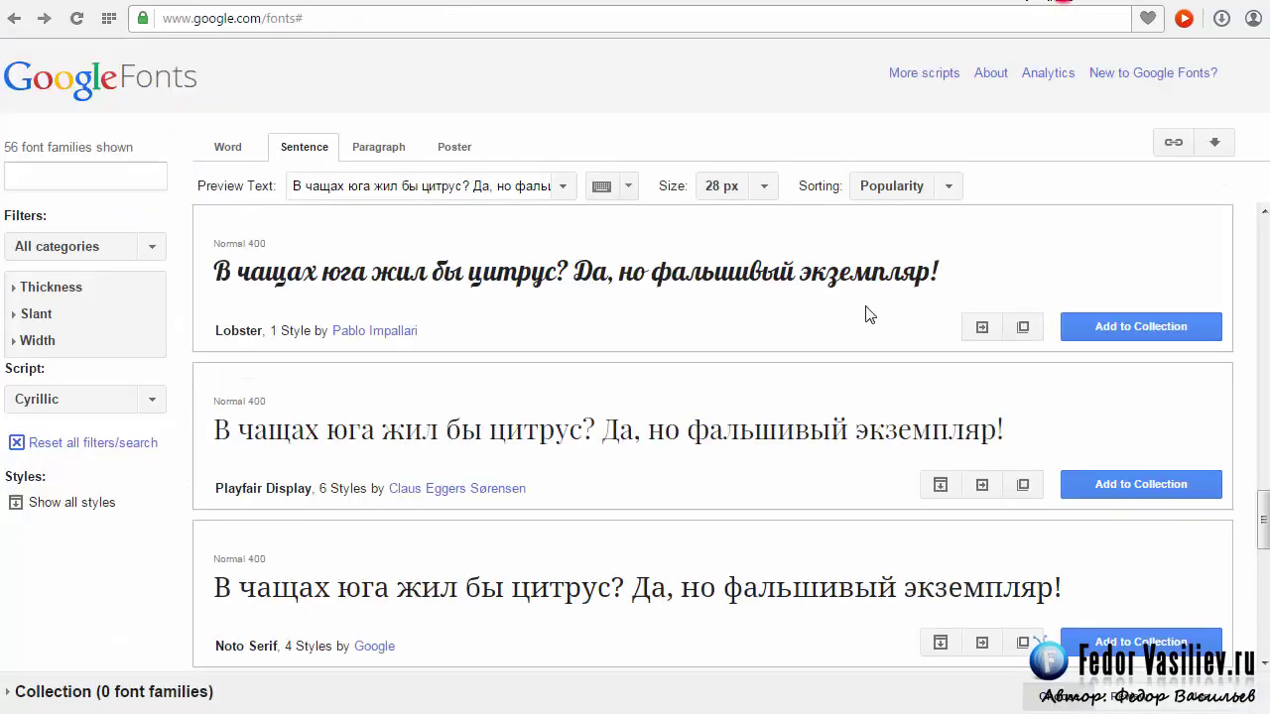
pyautogui.scroll(-10, 682, 364)
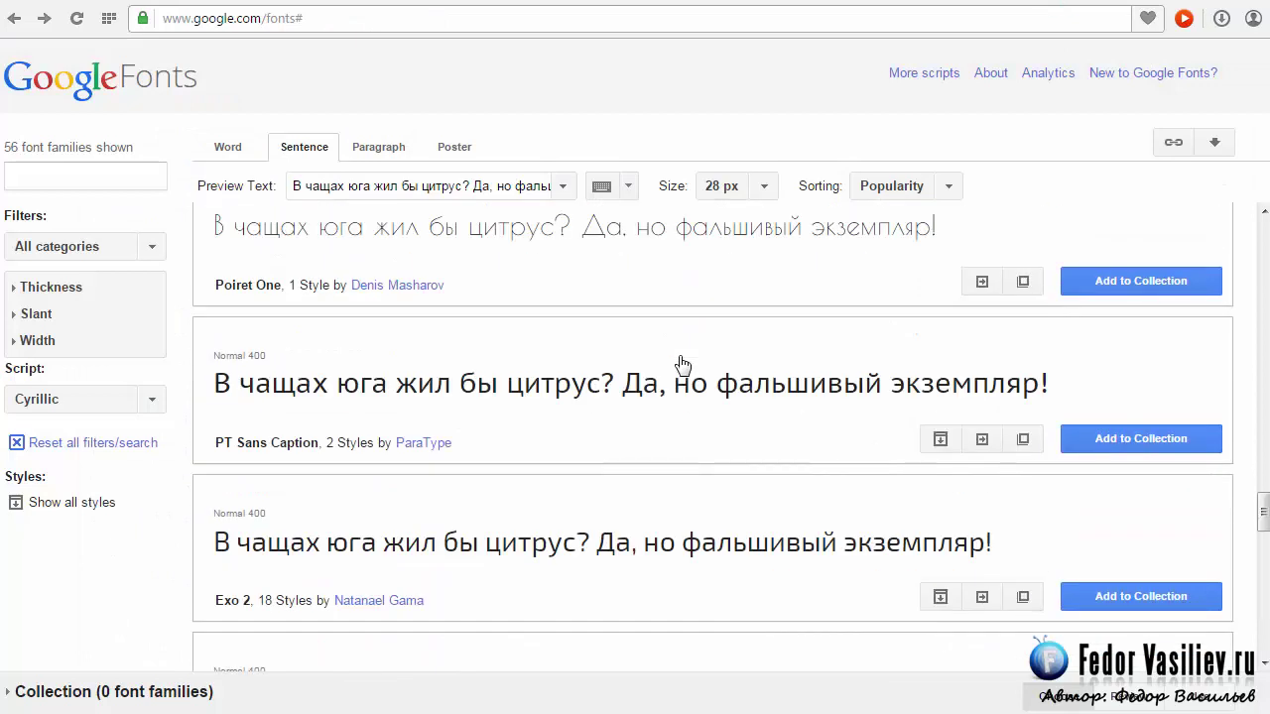
pyautogui.scroll(-3, 397, 405)
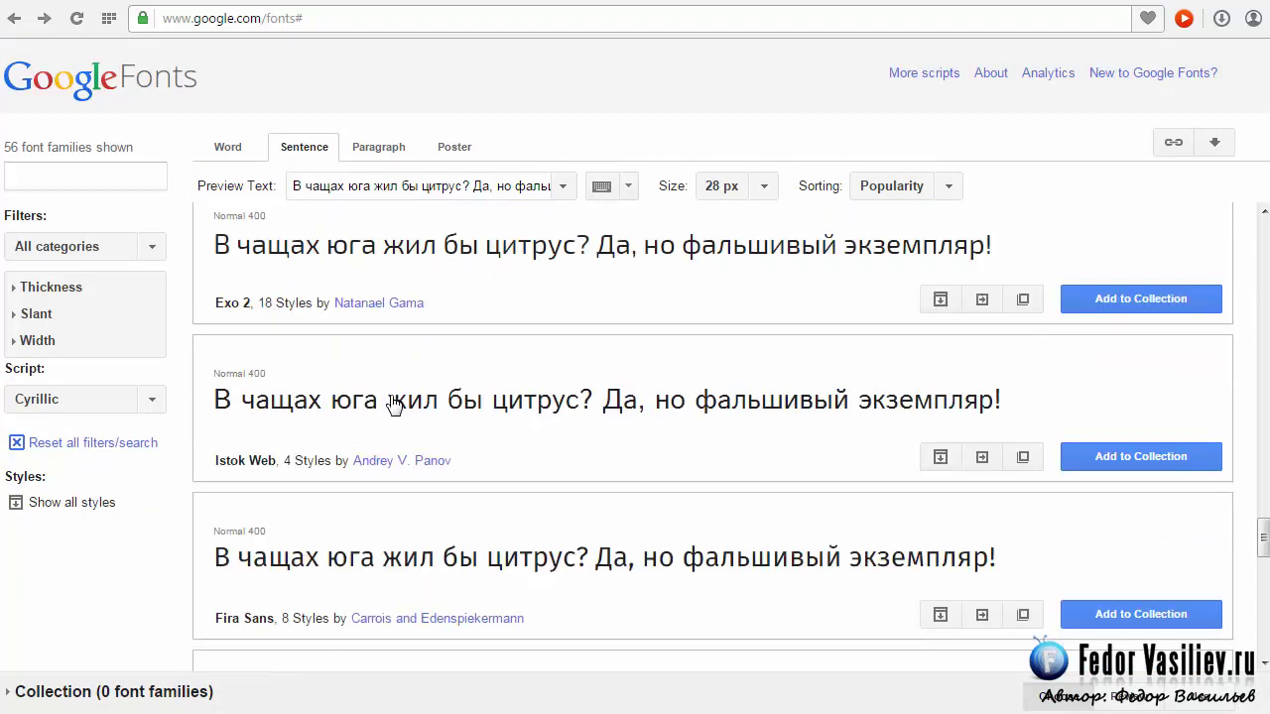
pyautogui.scroll(-4, 774, 404)
pyautogui.scroll(-3, 417, 377)
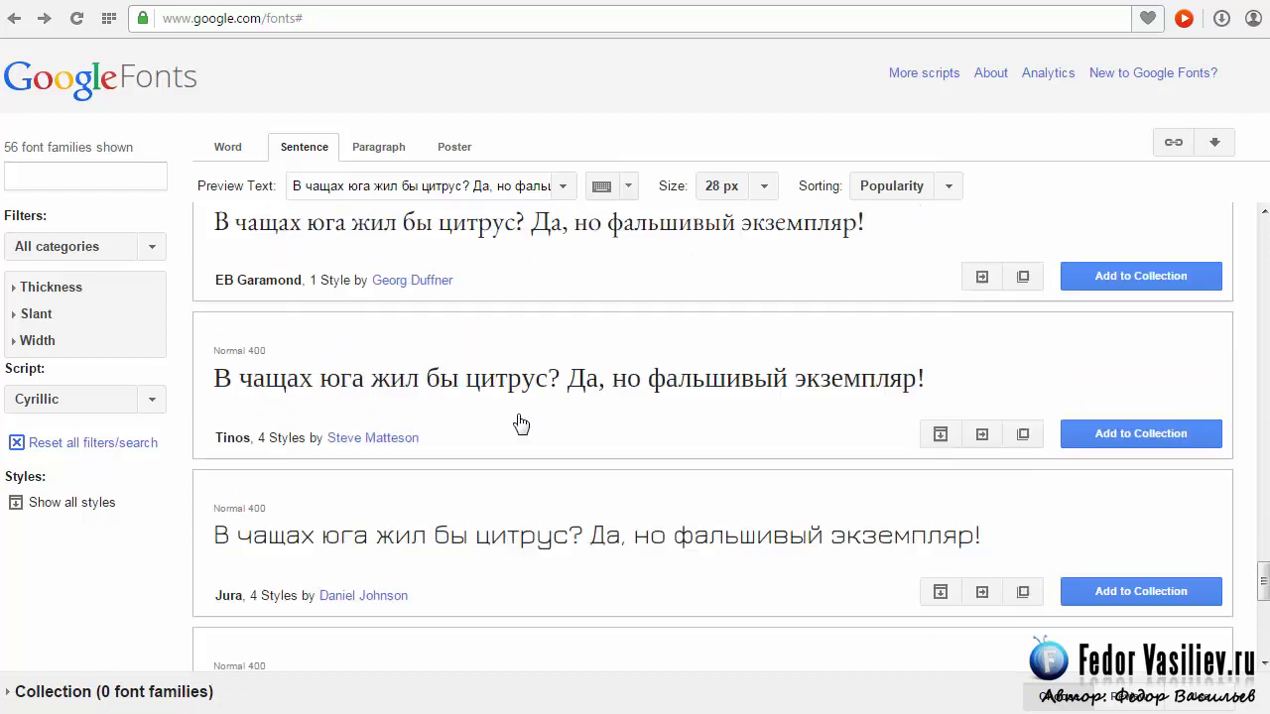
pyautogui.scroll(-2, 540, 342)
pyautogui.scroll(-2, 544, 338)
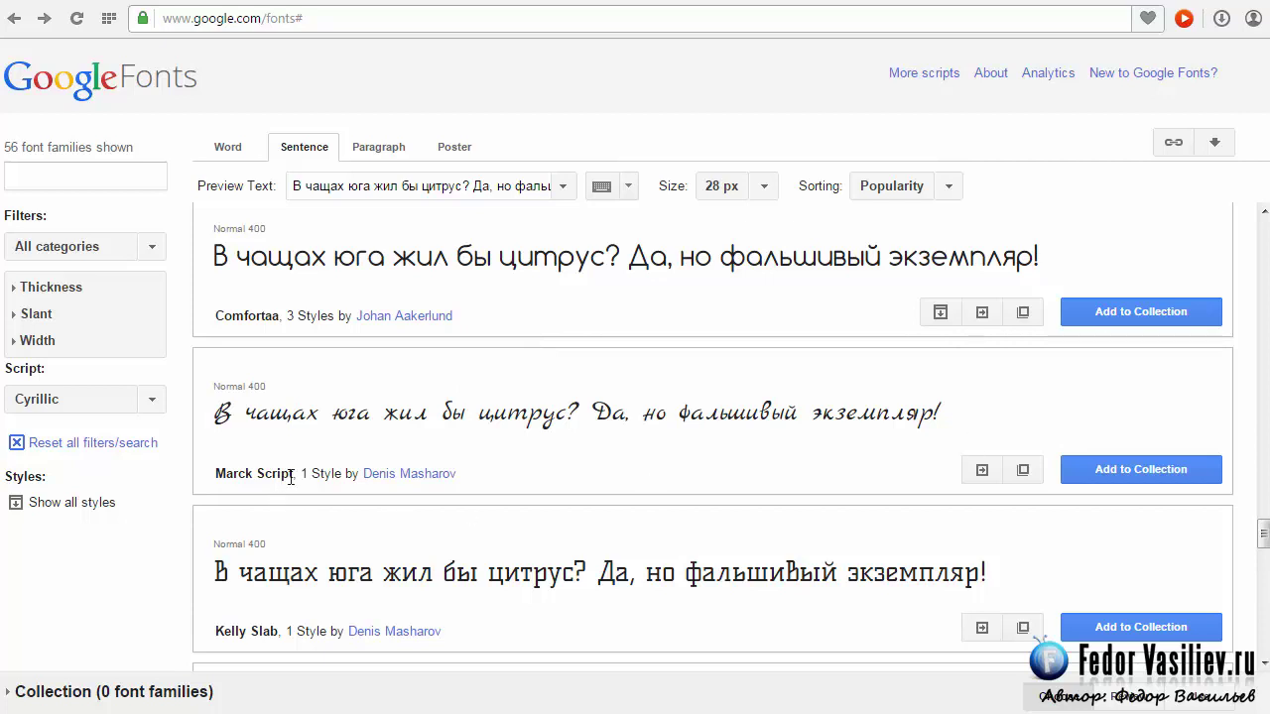
pyautogui.moveTo(293, 473); pyautogui.dragTo(219, 480)
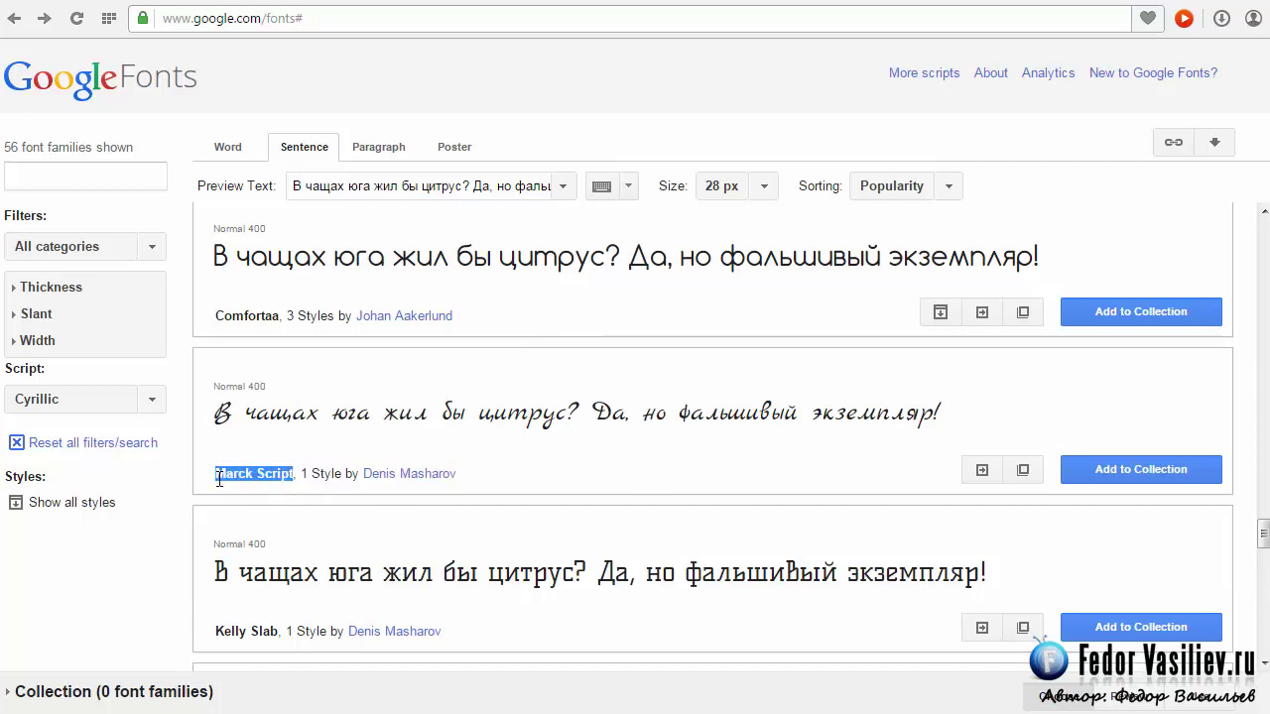
# Examine the font name and the weights 300,400,700,900 in the template's Google семейство шрифтов value, comparing with the live site's header.
pyautogui.click(899, 4)
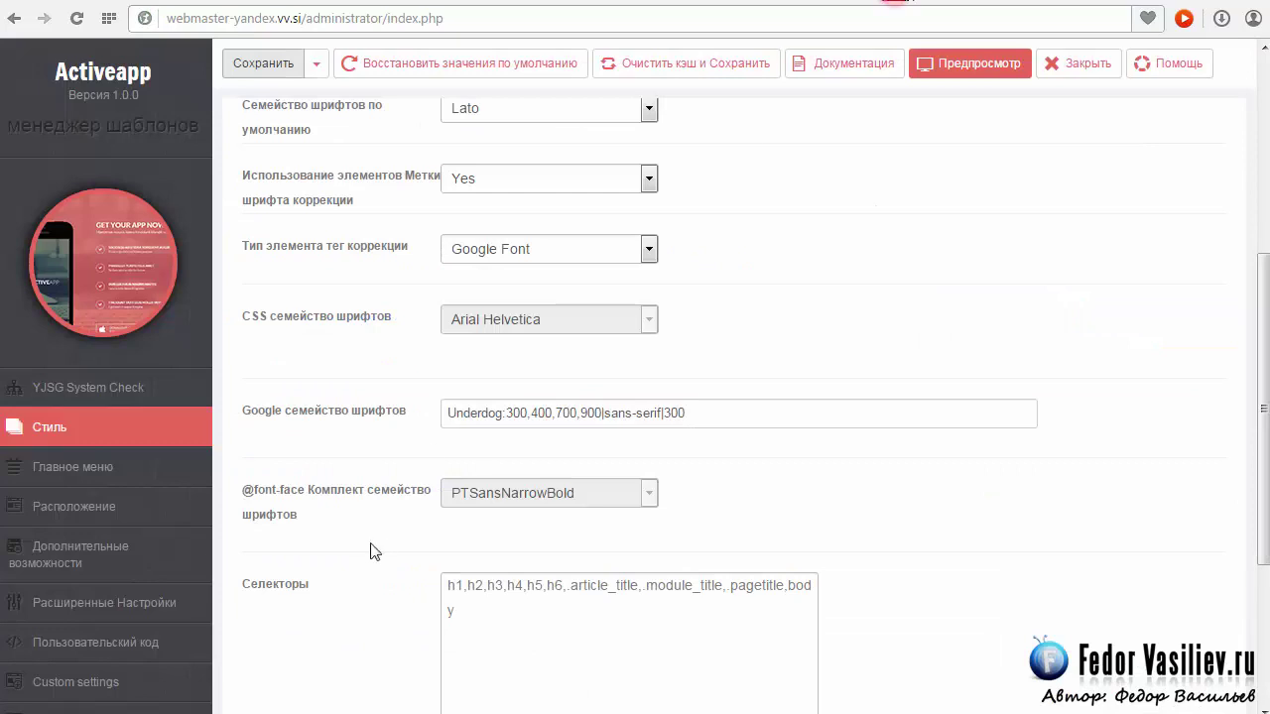
pyautogui.doubleClick(503, 416)
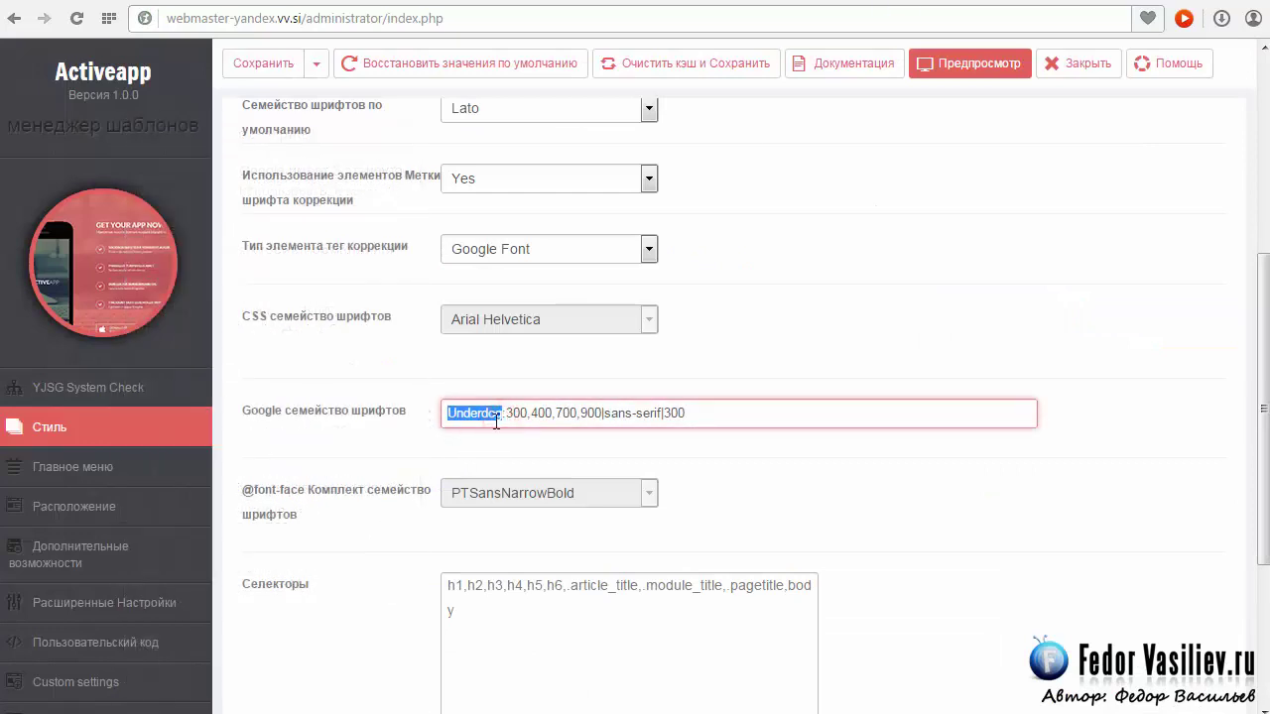
pyautogui.click(505, 414)
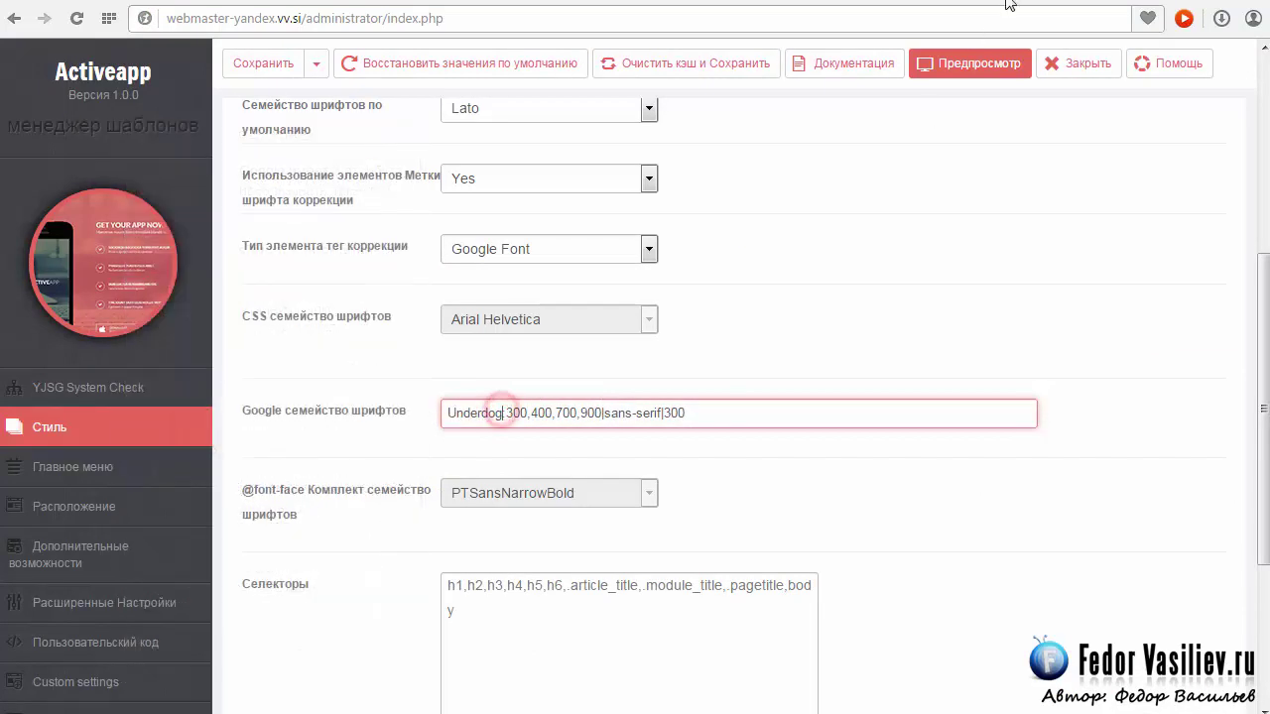
pyautogui.click(985, 3)
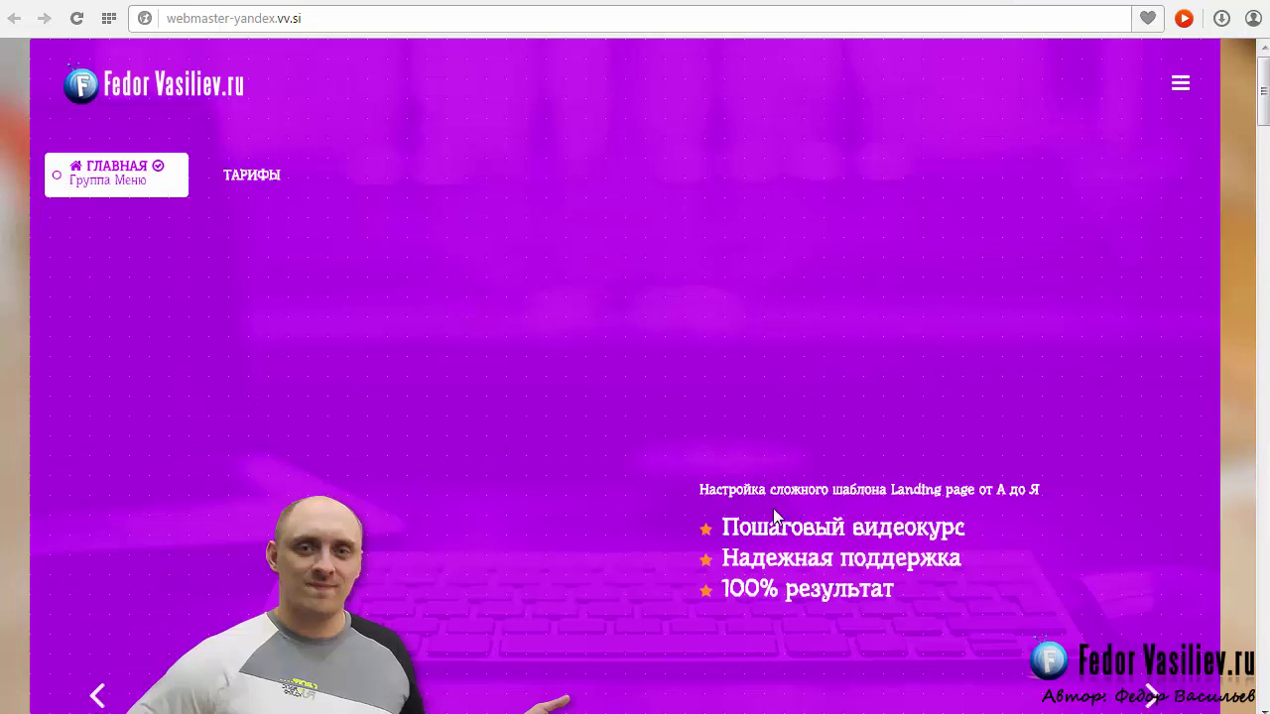
pyautogui.moveTo(142, 177)
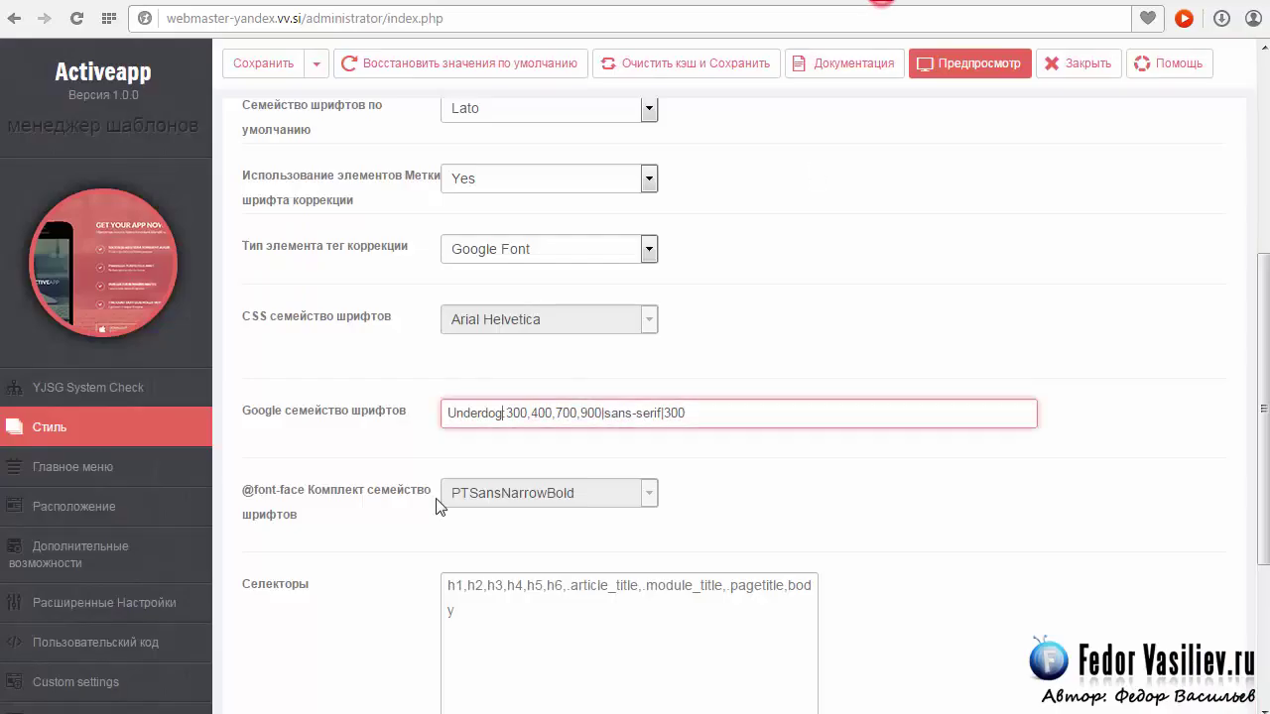
pyautogui.moveTo(509, 412); pyautogui.dragTo(601, 414)
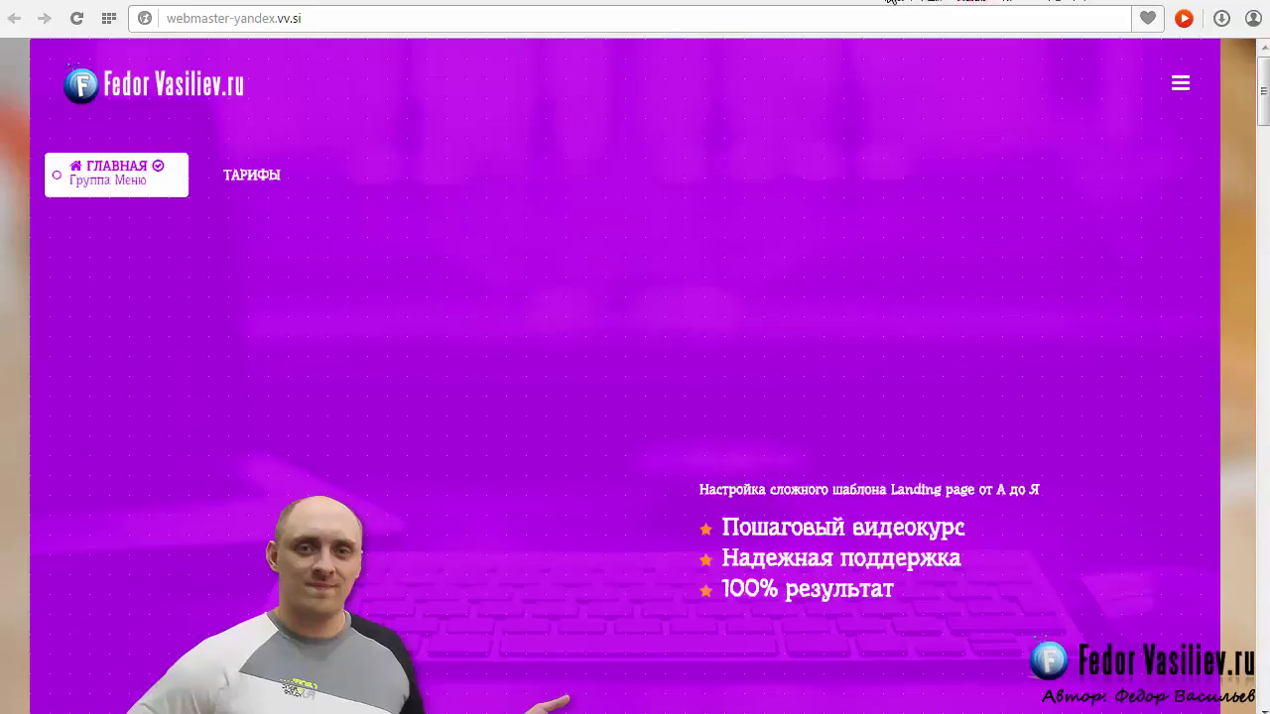
# Go back to Marck Script on Google Fonts and highlight its number of styles.
pyautogui.click(1081, 3)
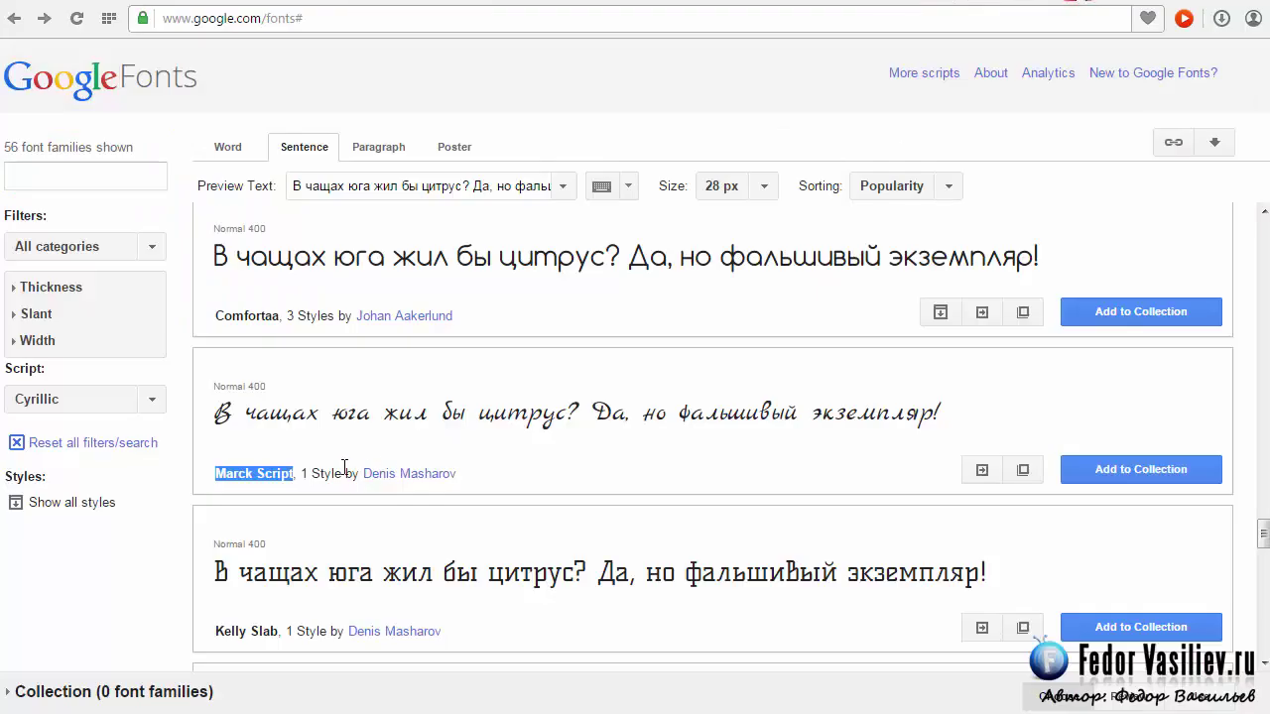
pyautogui.moveTo(314, 474); pyautogui.dragTo(340, 476)
pyautogui.click(308, 474)
pyautogui.doubleClick(309, 476)
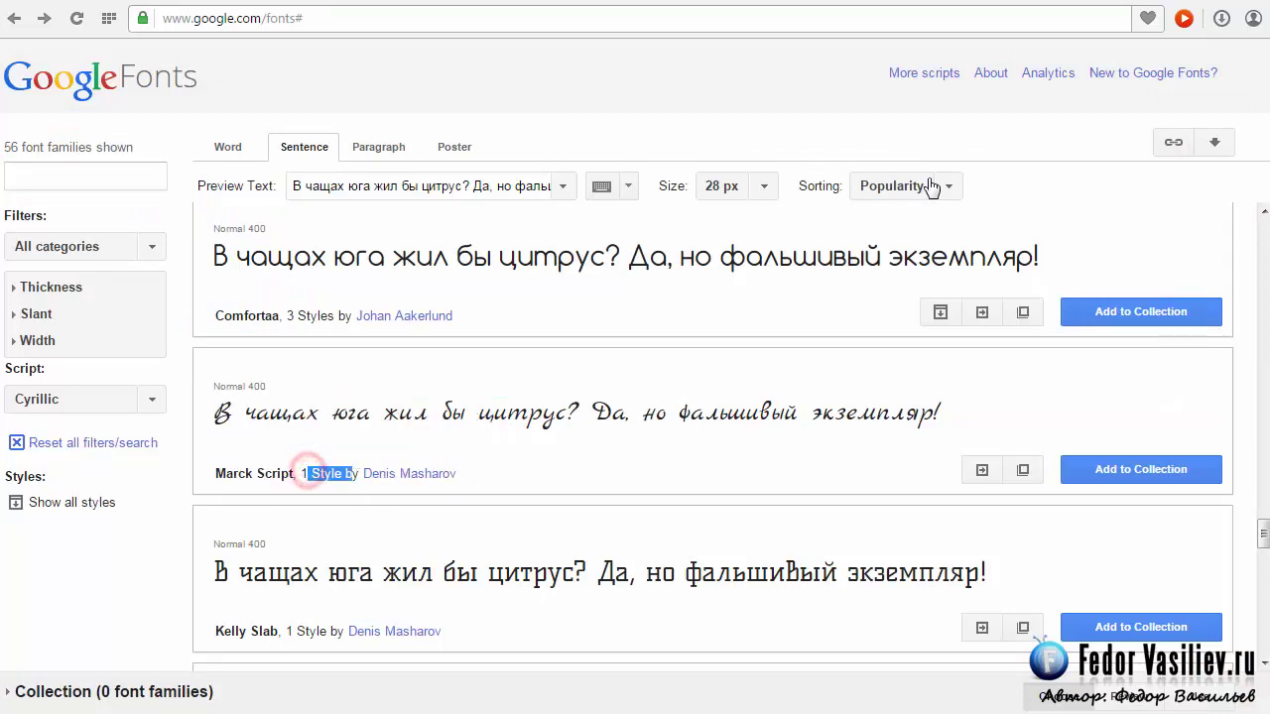
# Inspect the font of the live site's slider text and Главная menu item.
pyautogui.click(959, 3)
pyautogui.click(890, 3)
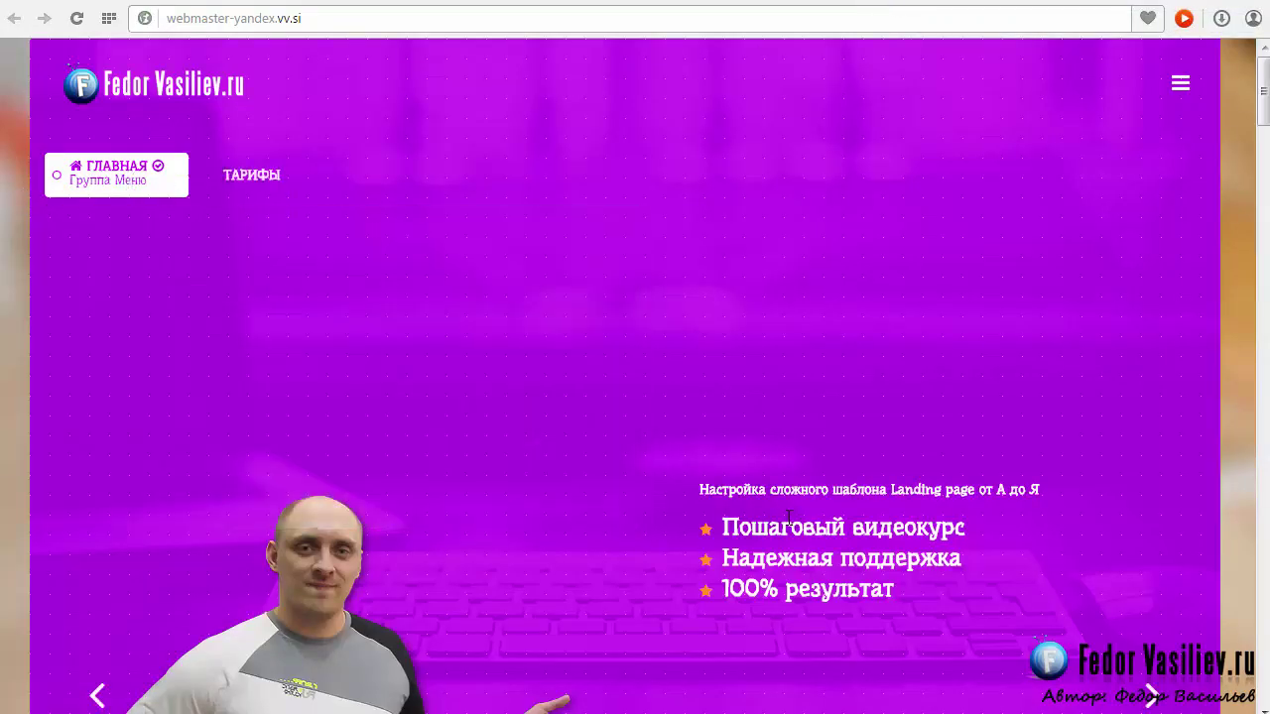
pyautogui.scroll(-2, 569, 461)
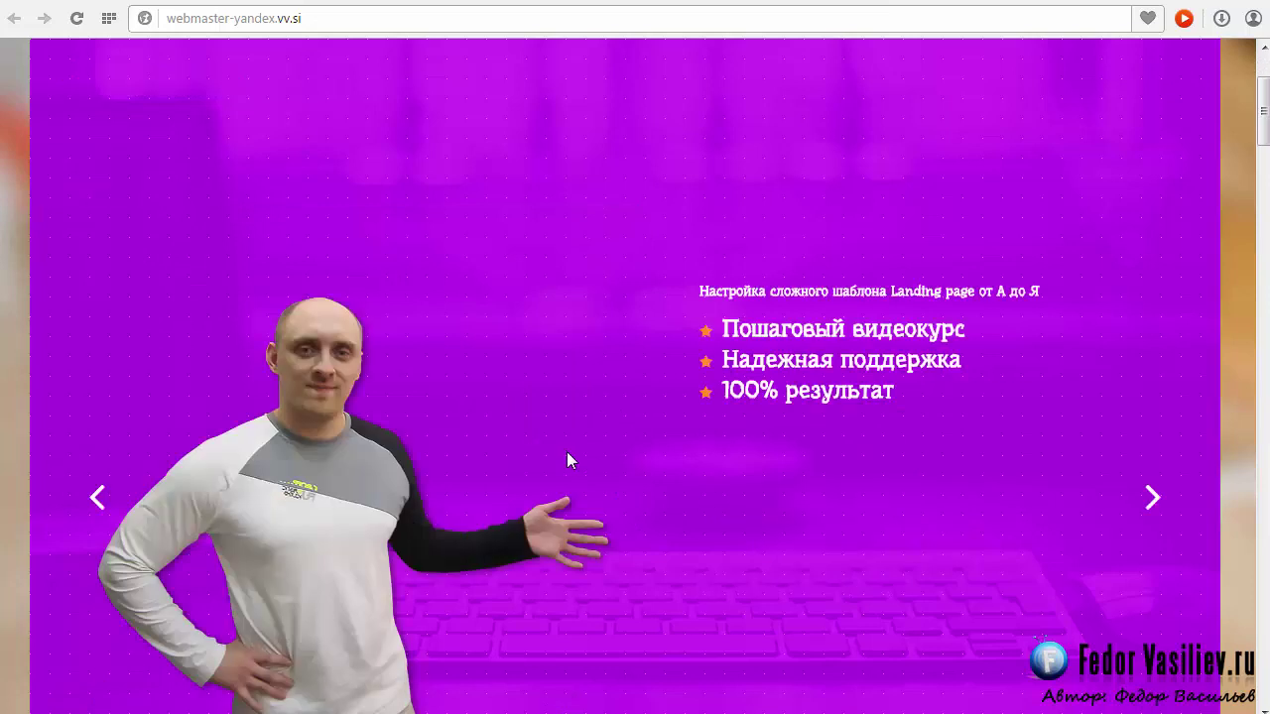
pyautogui.scroll(2, 446, 451)
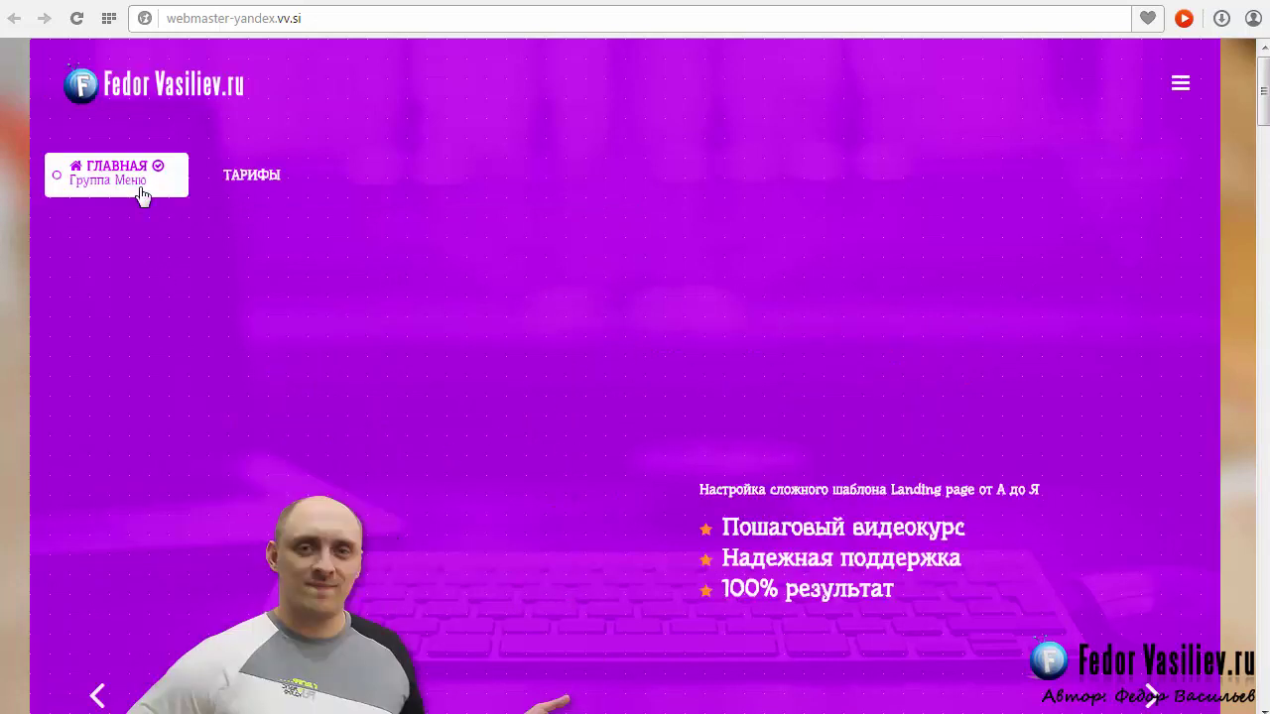
pyautogui.moveTo(119, 192)
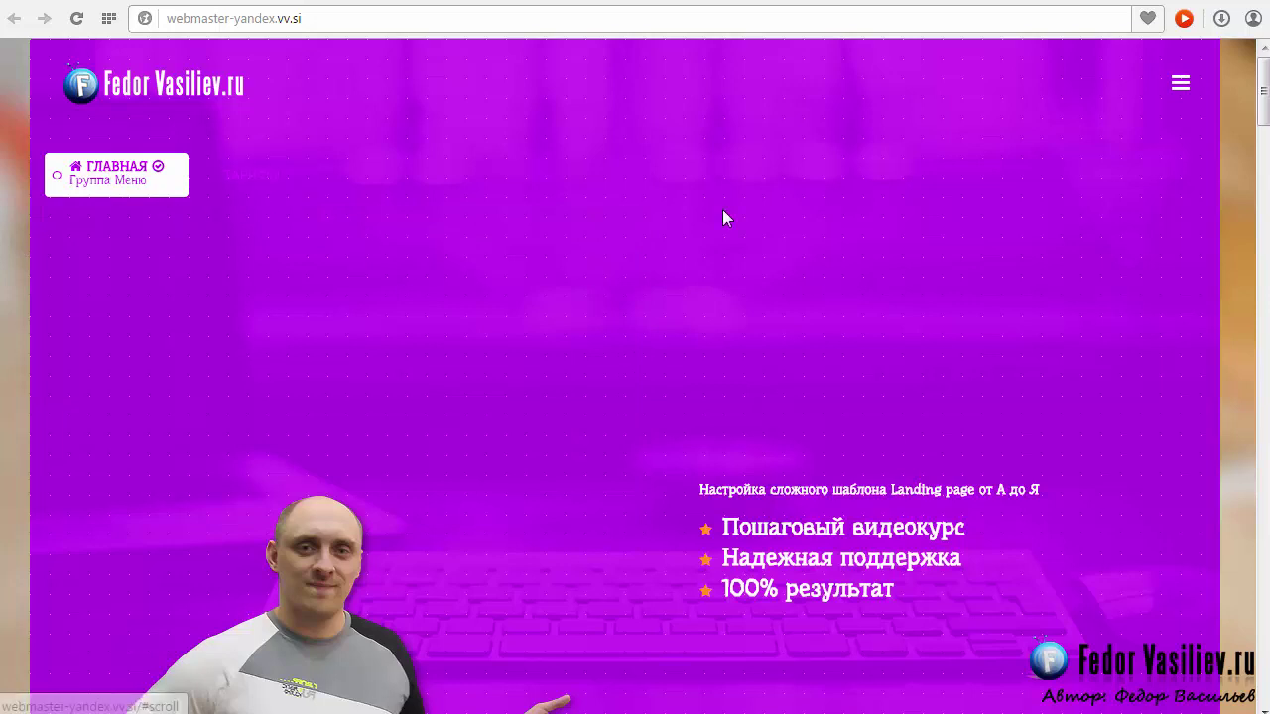
# Return to the template settings and highlight the whole Селекторы list for review.
pyautogui.click(856, 4)
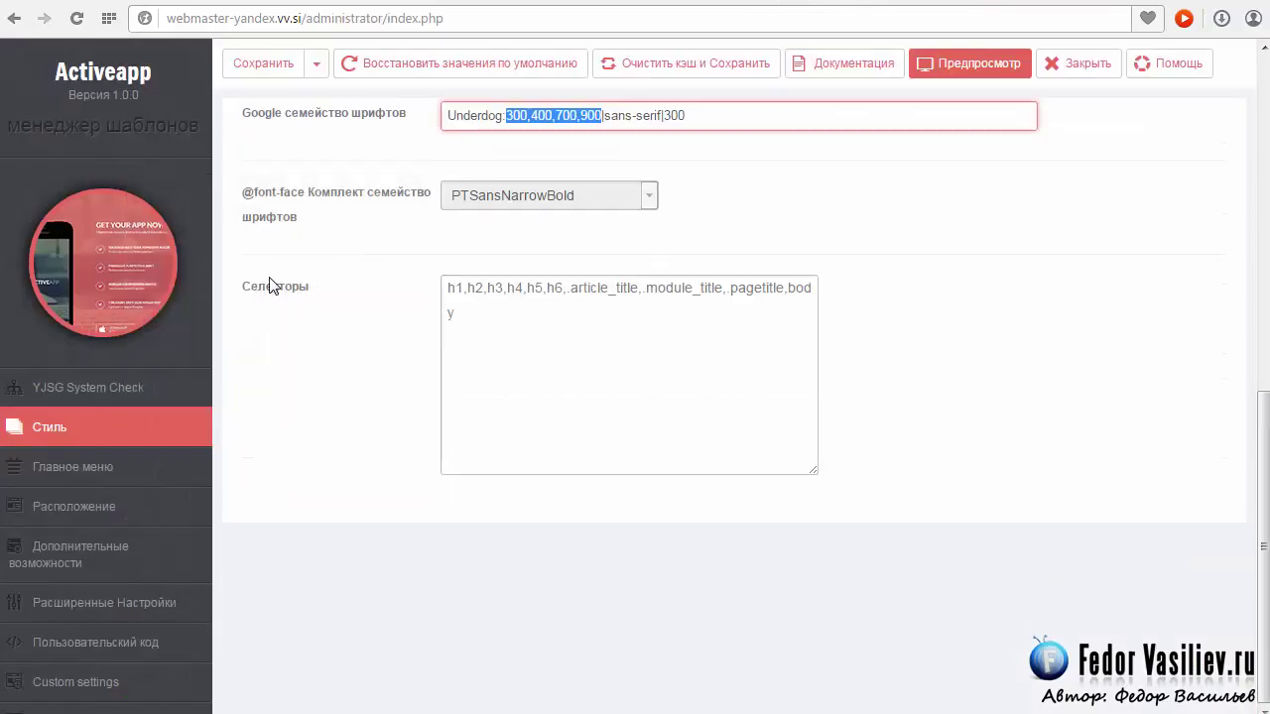
pyautogui.click(527, 320)
pyautogui.click(496, 330)
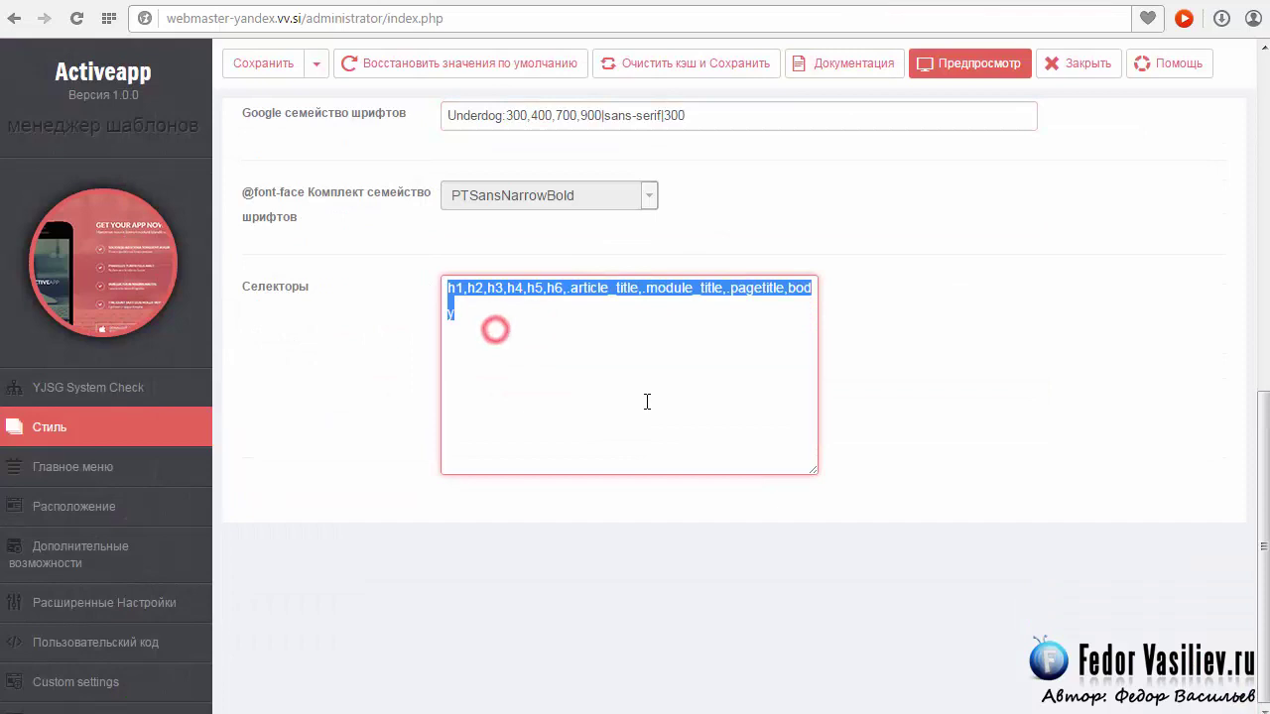
pyautogui.click(1017, 378)
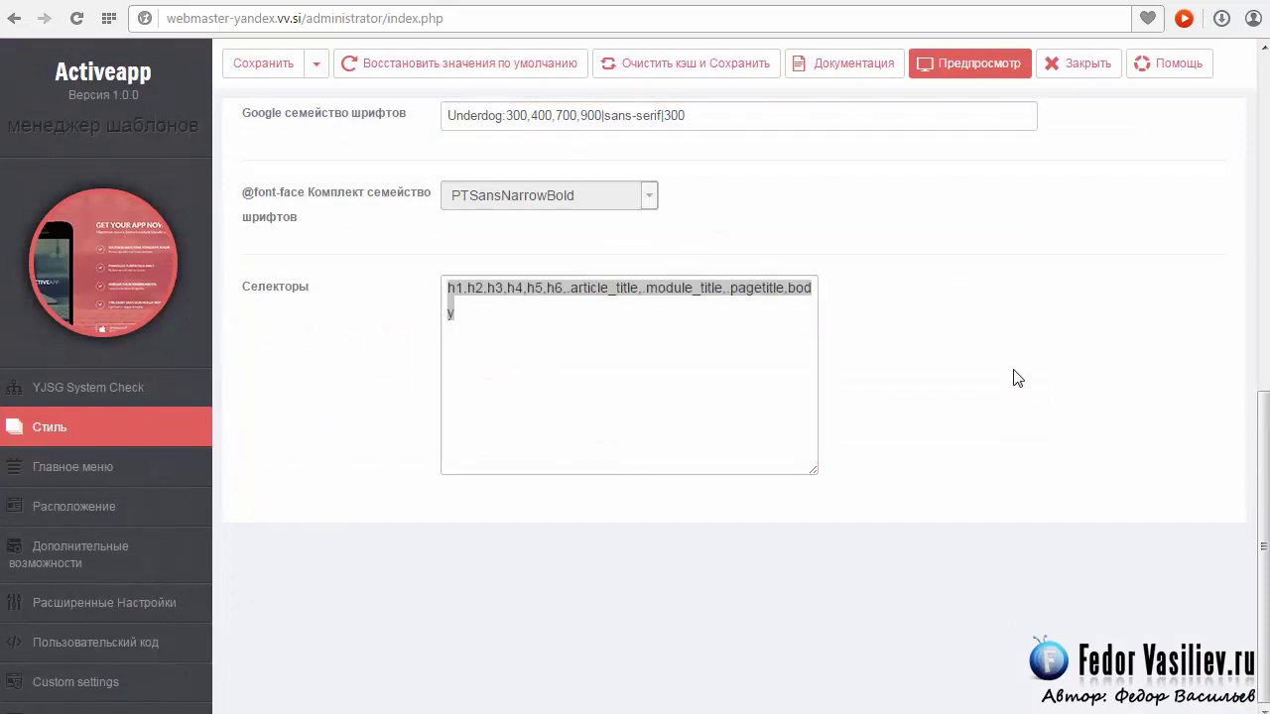